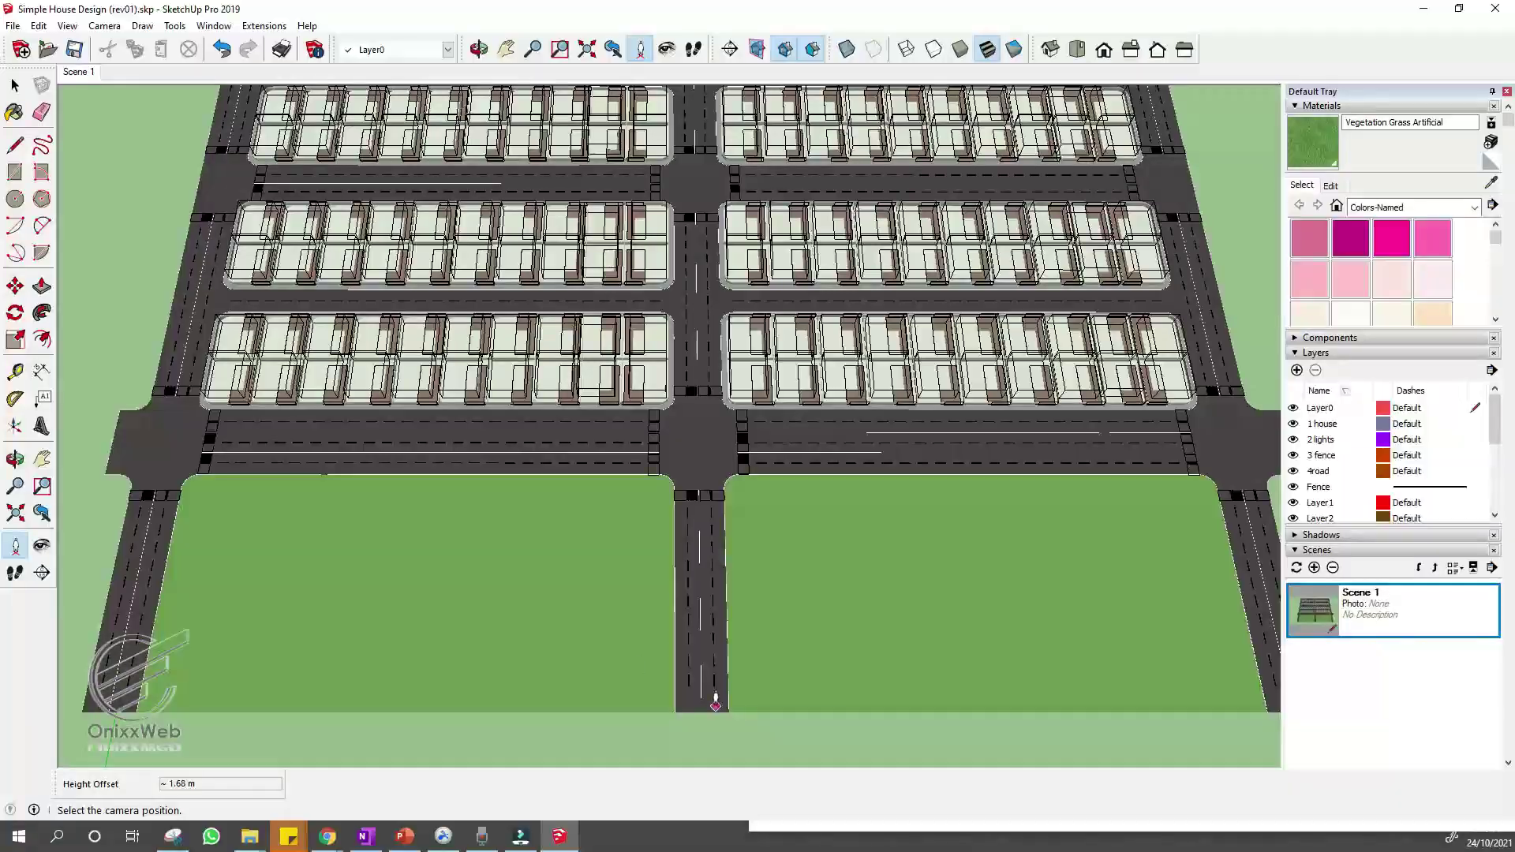
Position the camera on the subdivision's central road and open the scene animation settings.
{"action": "left_click", "coordinate": [783, 536]}
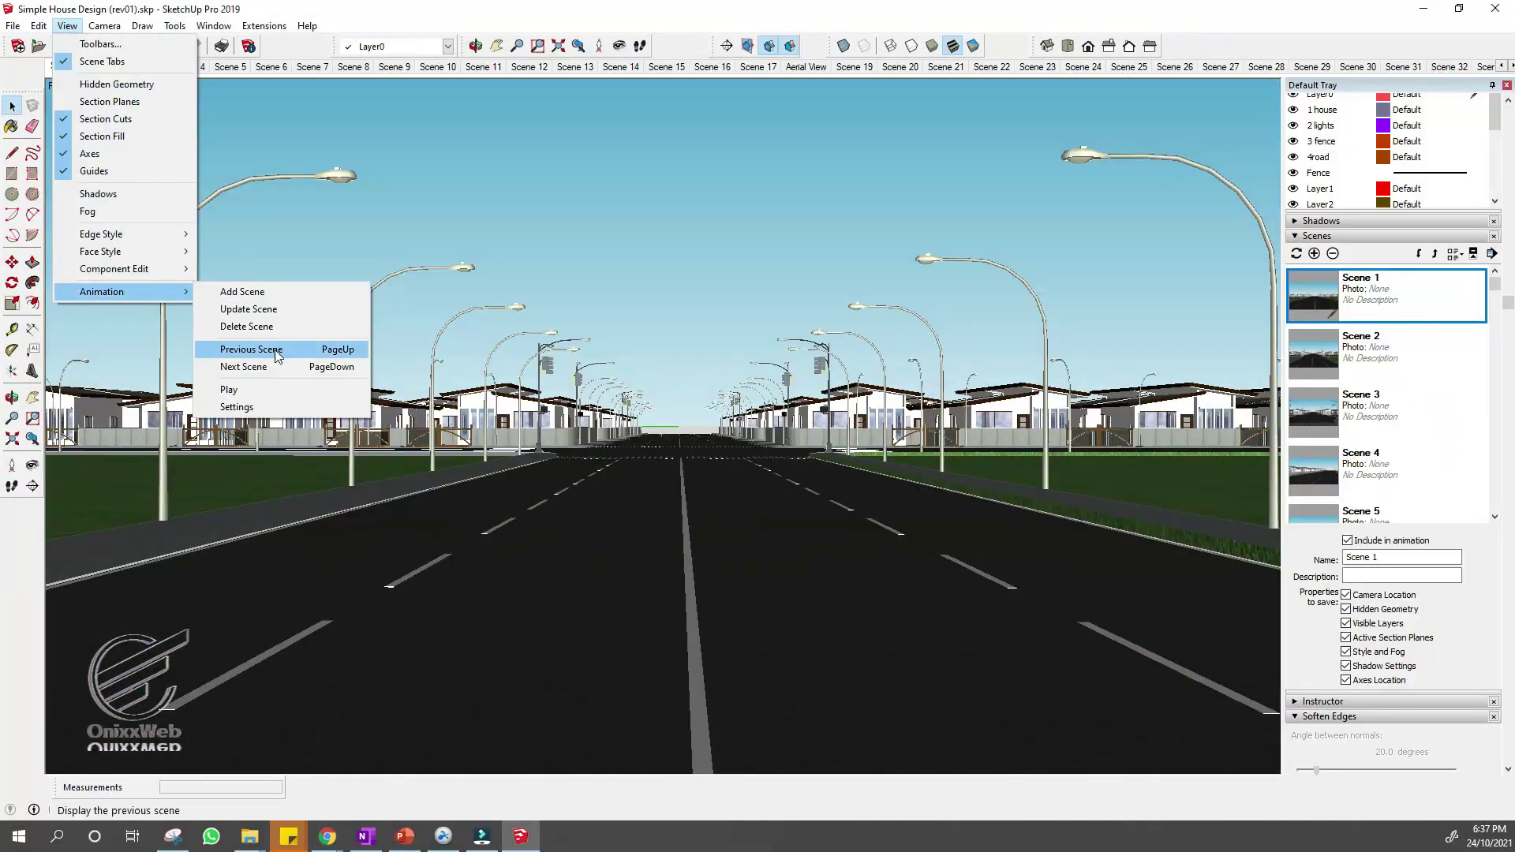
{"action": "left_click", "coordinate": [237, 406]}
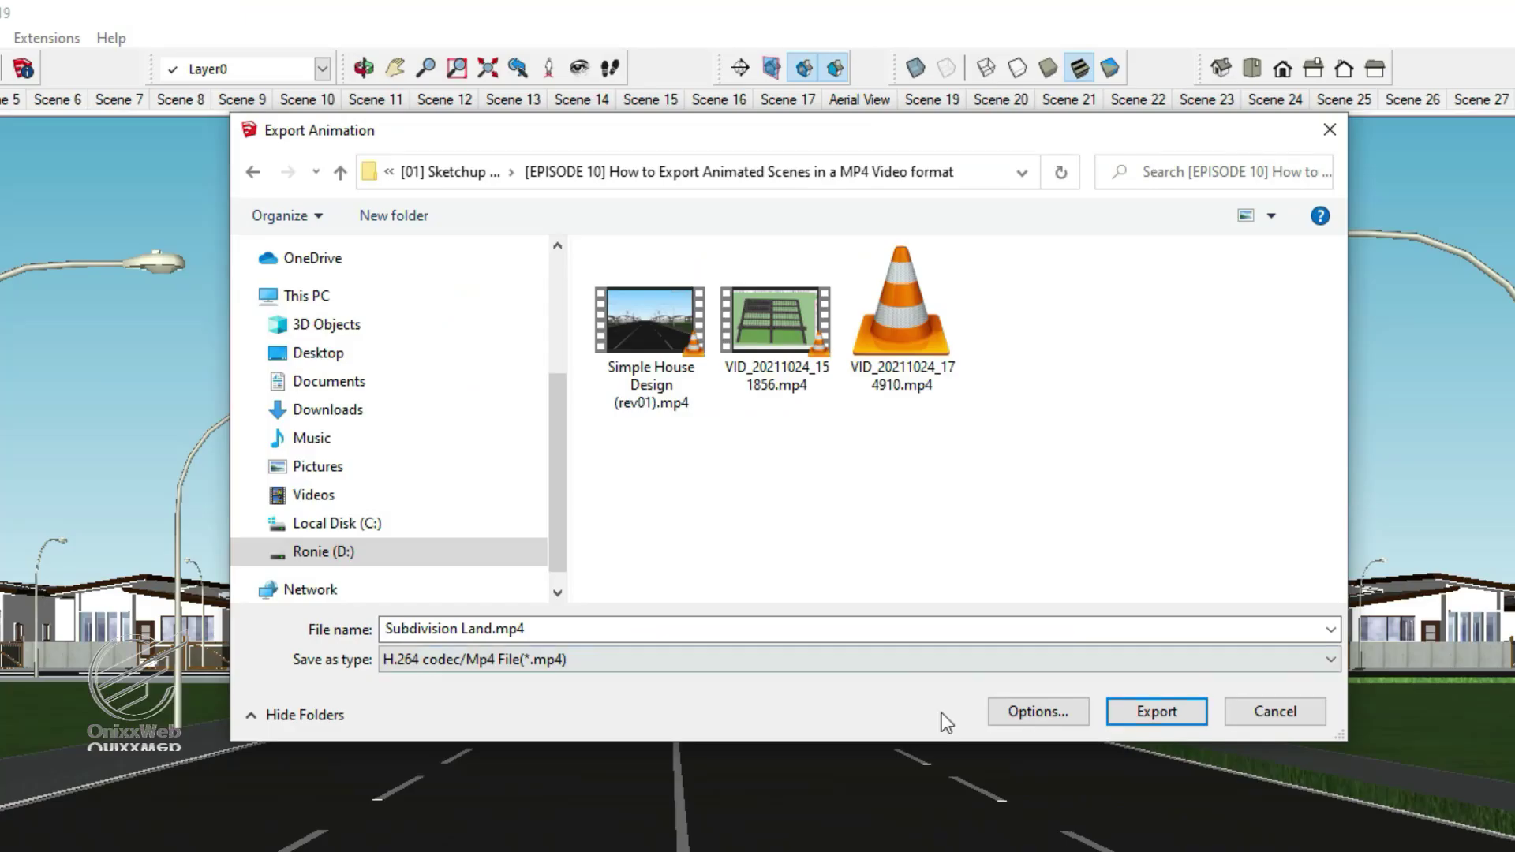
Set the animation export resolution to 1080p Full HD and export the video as Subdivision Land.mp4.
{"action": "left_click", "coordinate": [1038, 711]}
{"action": "left_click", "coordinate": [893, 289]}
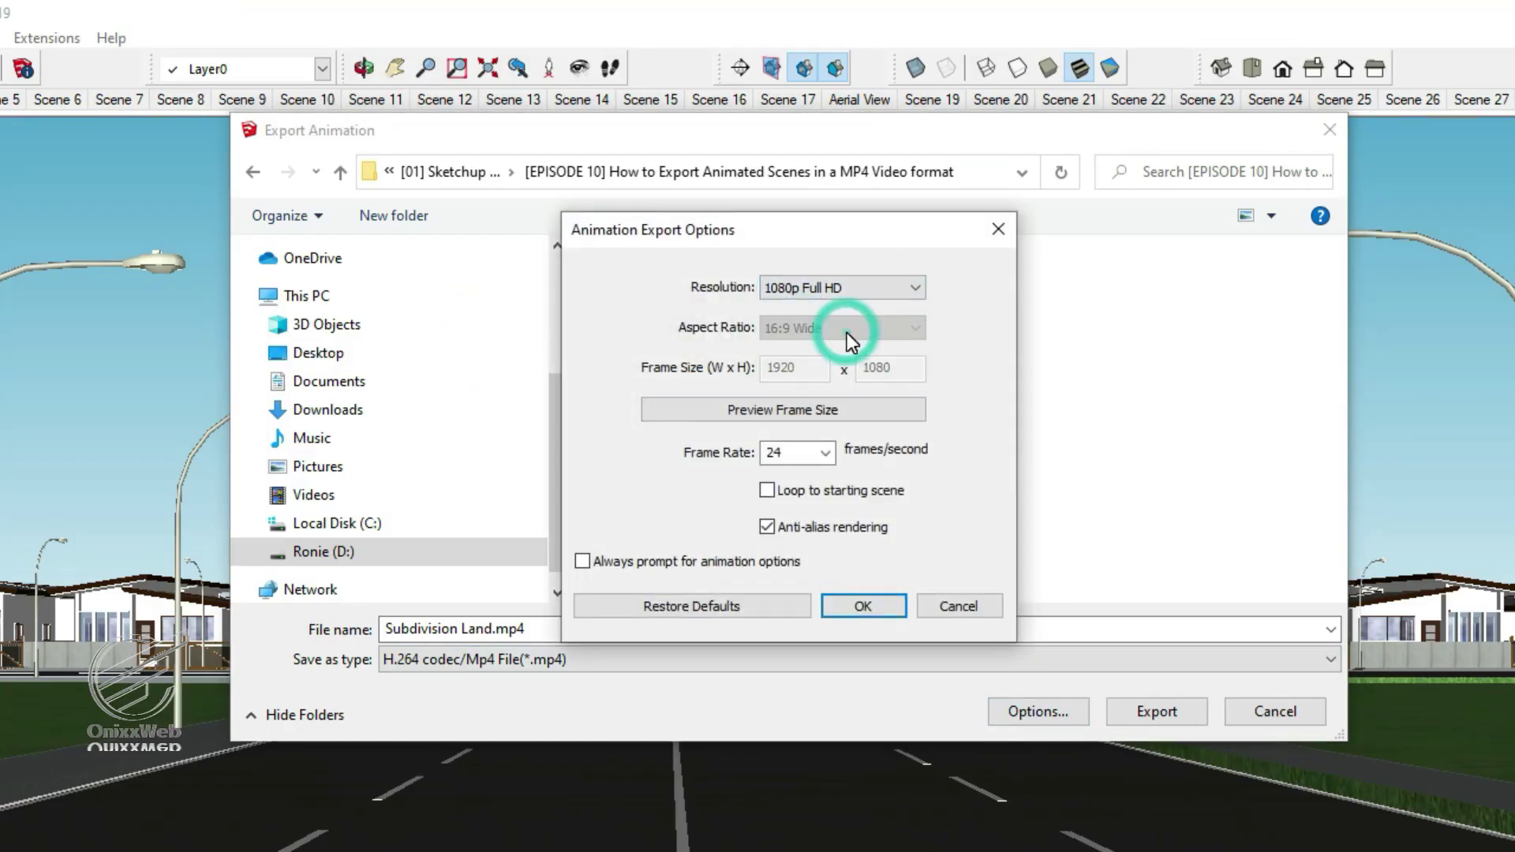
{"action": "left_click", "coordinate": [864, 607]}
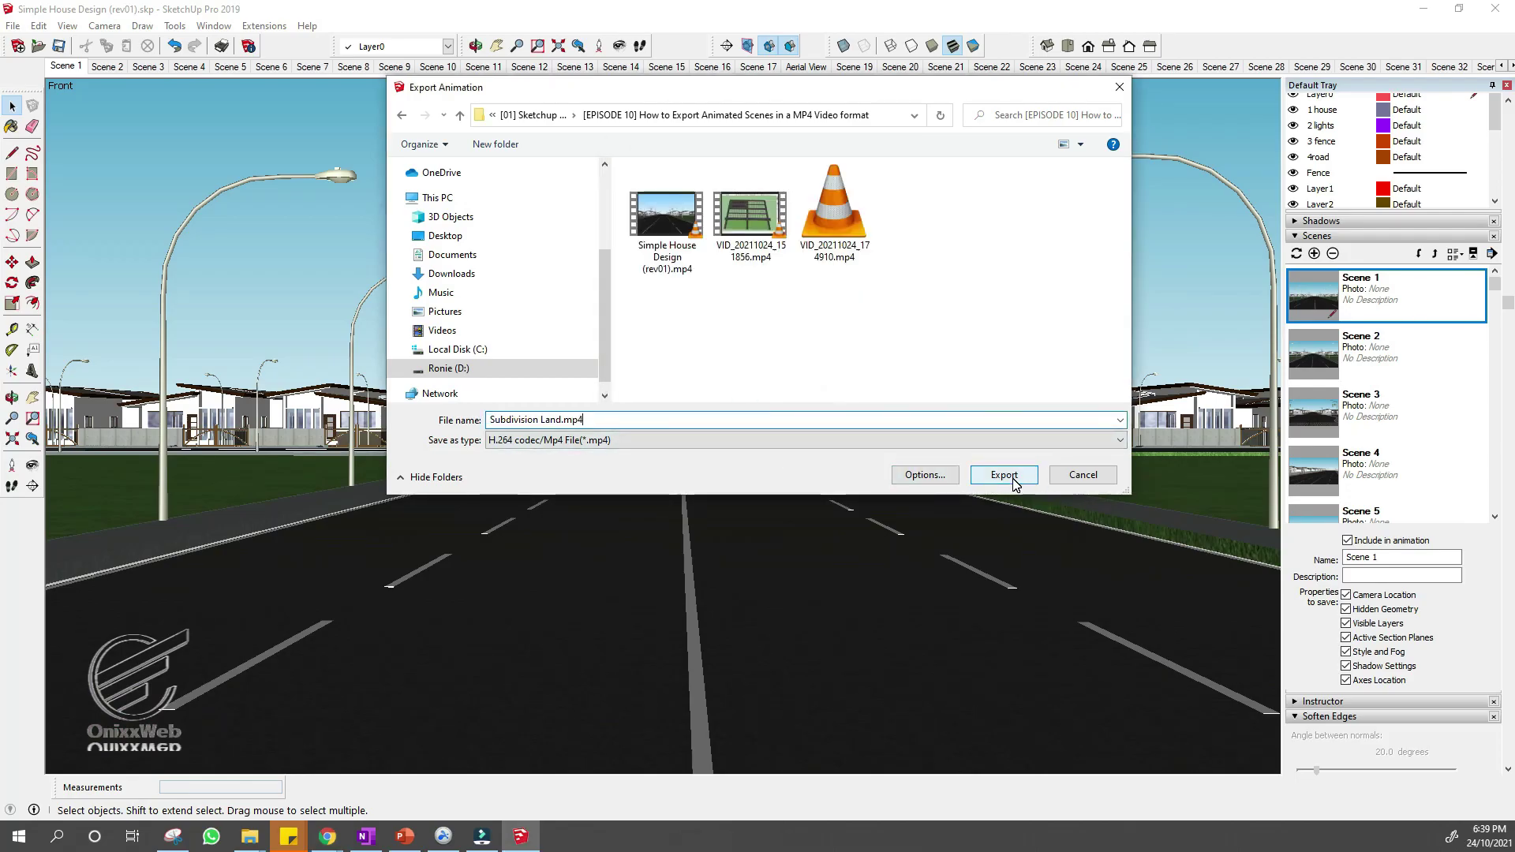
{"action": "left_click", "coordinate": [1012, 477]}
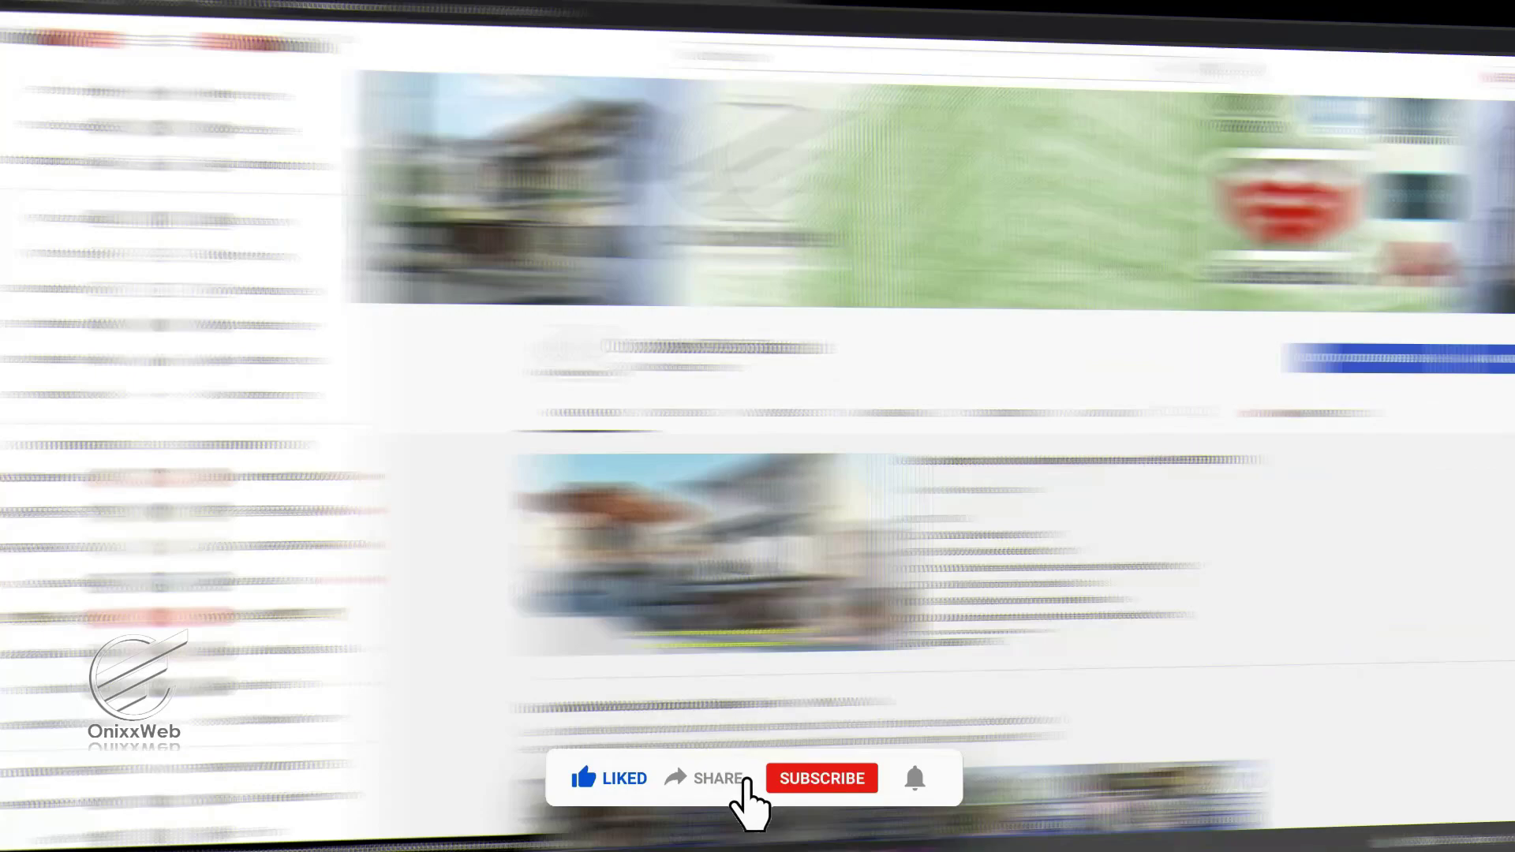
{"action": "scroll", "coordinate": [904, 272], "scroll_direction": "down", "scroll_amount": 3}
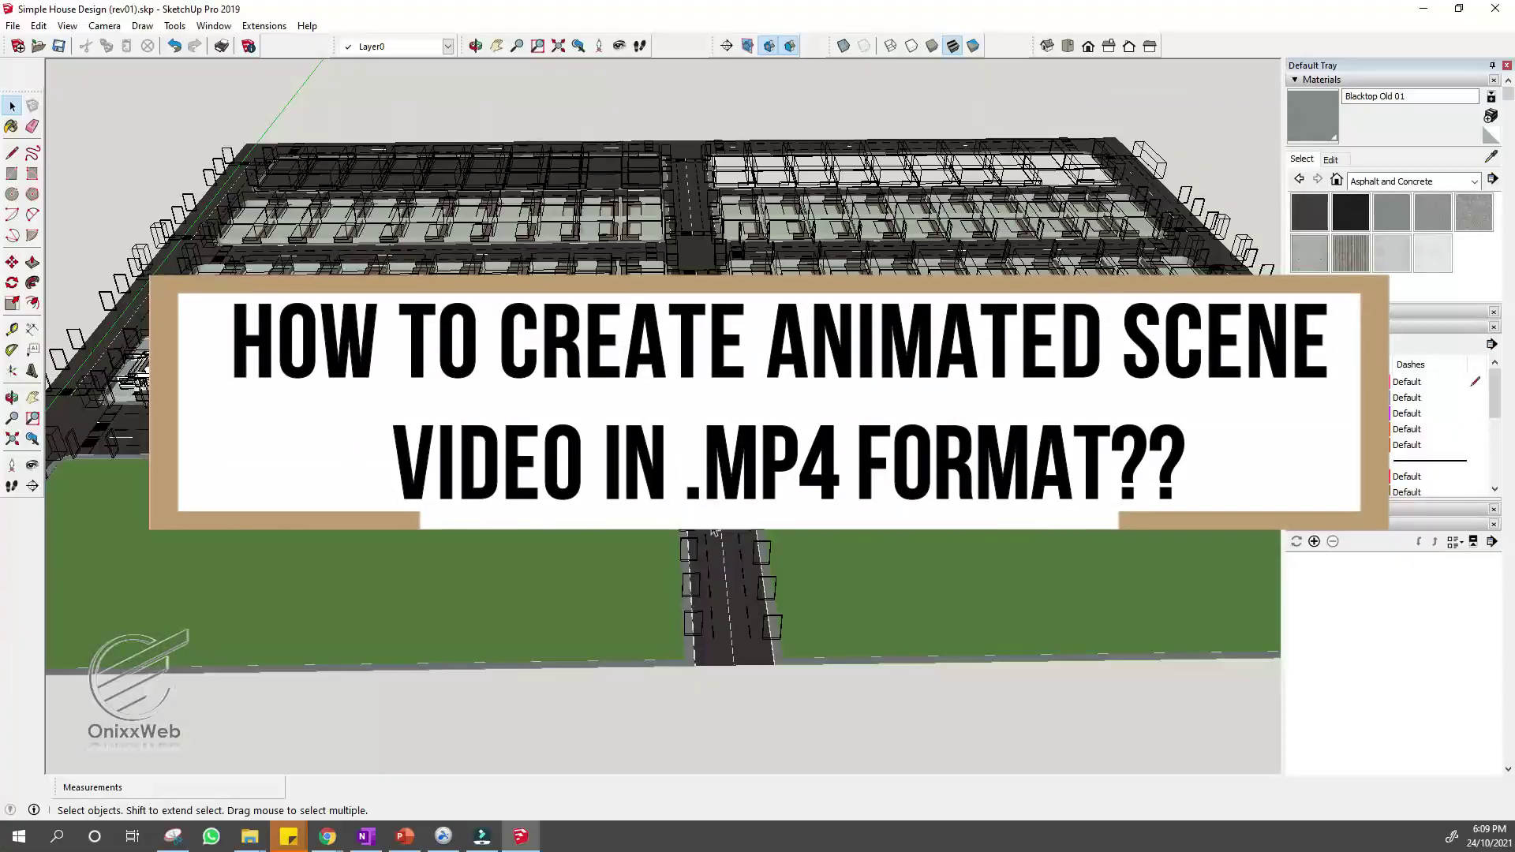
Use Position Camera to place the viewpoint at the near end of the central road, facing the houses.
{"action": "left_click_drag", "start_coordinate": [165, 300], "coordinate": [160, 336]}
{"action": "middle_click_drag", "start_coordinate": [160, 336], "coordinate": [85, 329]}
{"action": "scroll", "coordinate": [605, 434], "scroll_direction": "up", "scroll_amount": 5}
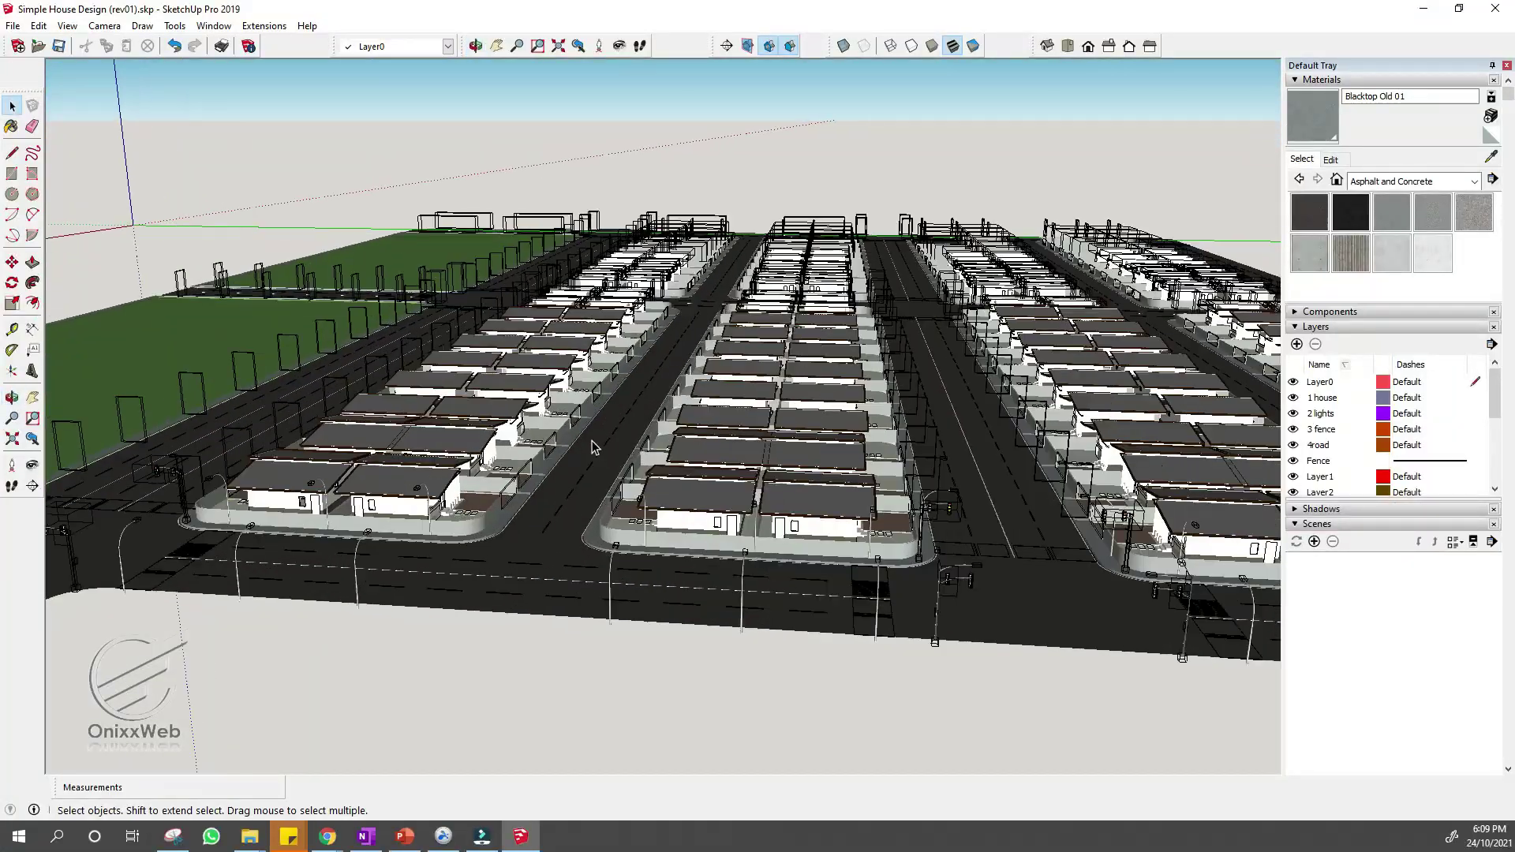
{"action": "middle_click_drag", "start_coordinate": [587, 453], "coordinate": [629, 545]}
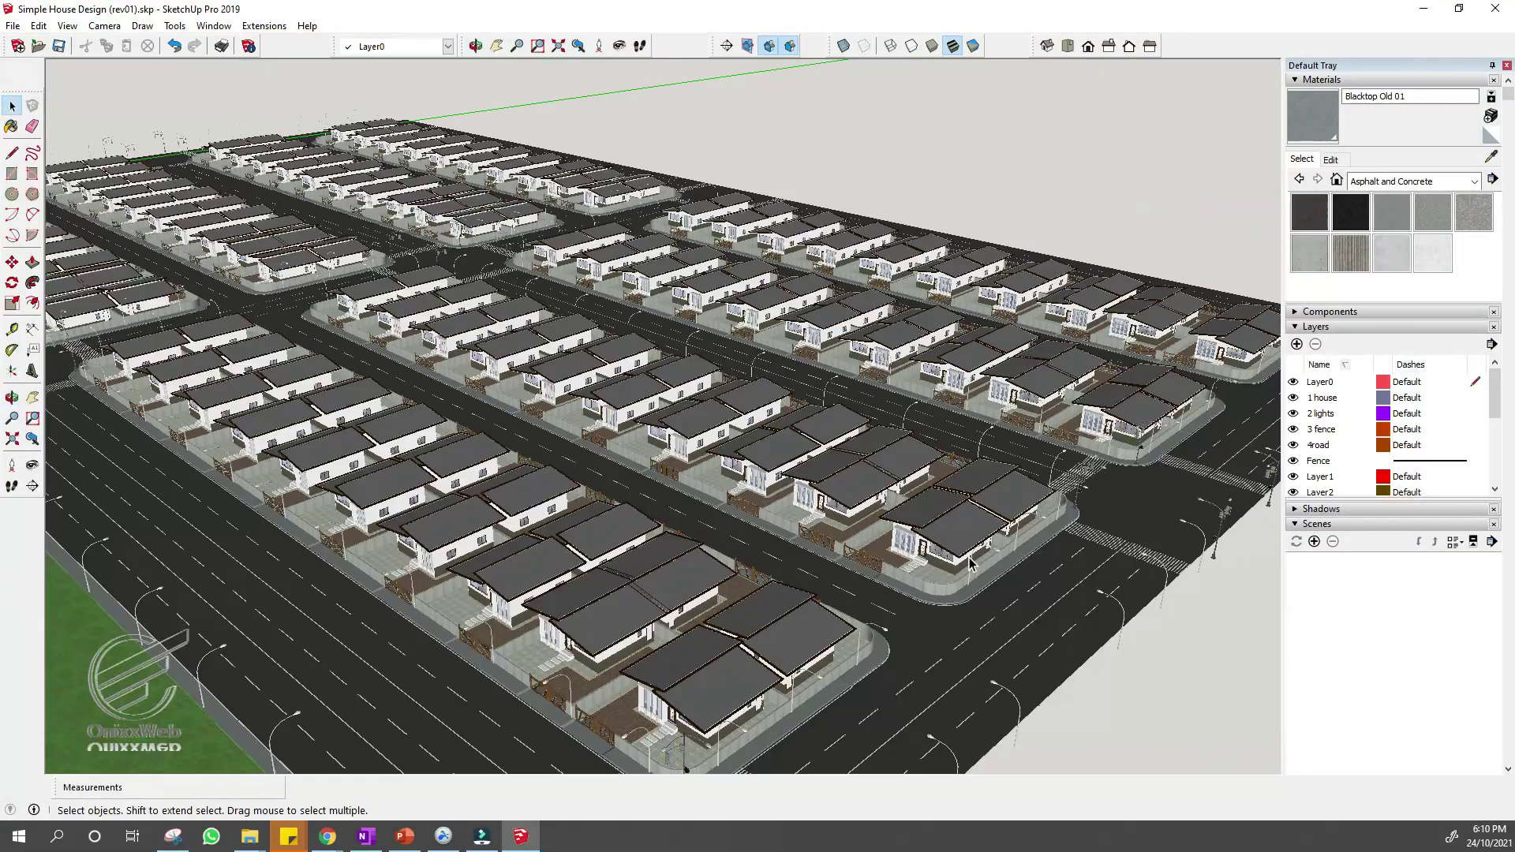
{"action": "scroll", "coordinate": [970, 561], "scroll_direction": "down", "scroll_amount": 2}
{"action": "scroll", "coordinate": [970, 564], "scroll_direction": "down", "scroll_amount": 2}
{"action": "middle_click_drag", "start_coordinate": [970, 563], "coordinate": [703, 524]}
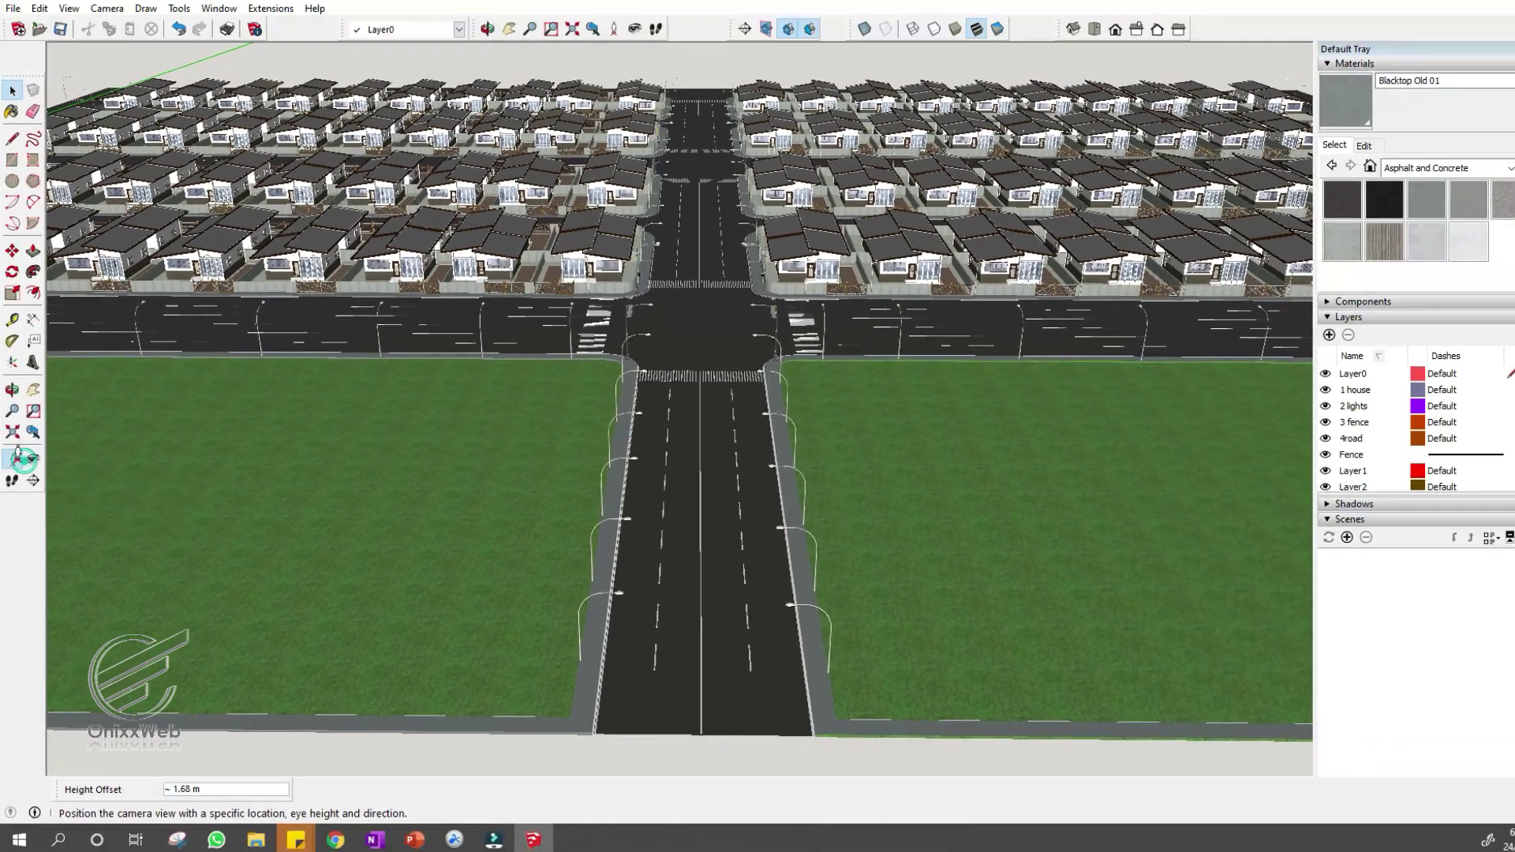
{"action": "left_click", "coordinate": [19, 346]}
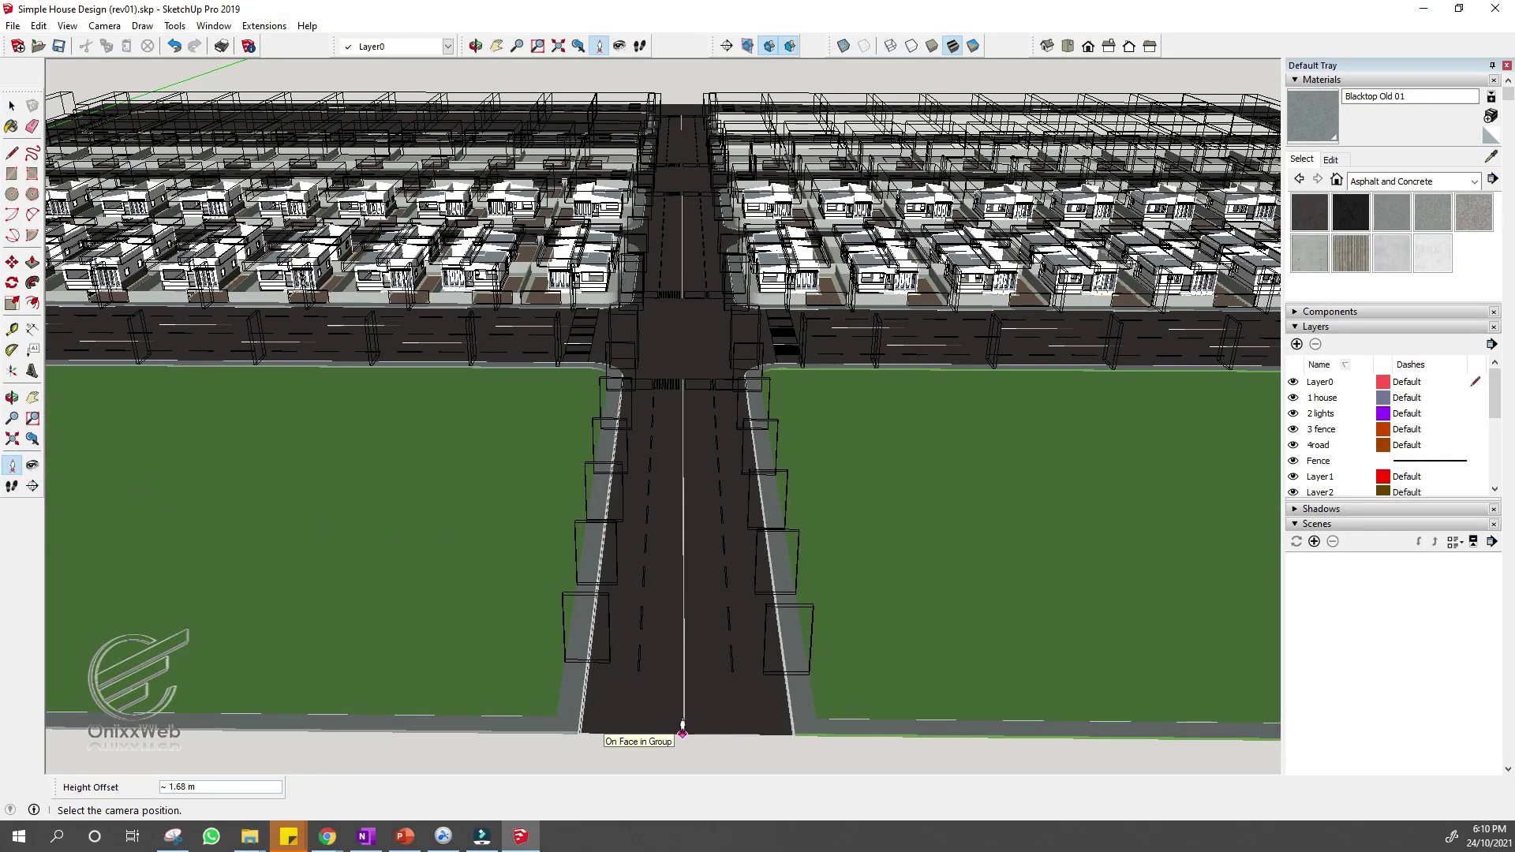
{"action": "left_click", "coordinate": [683, 727]}
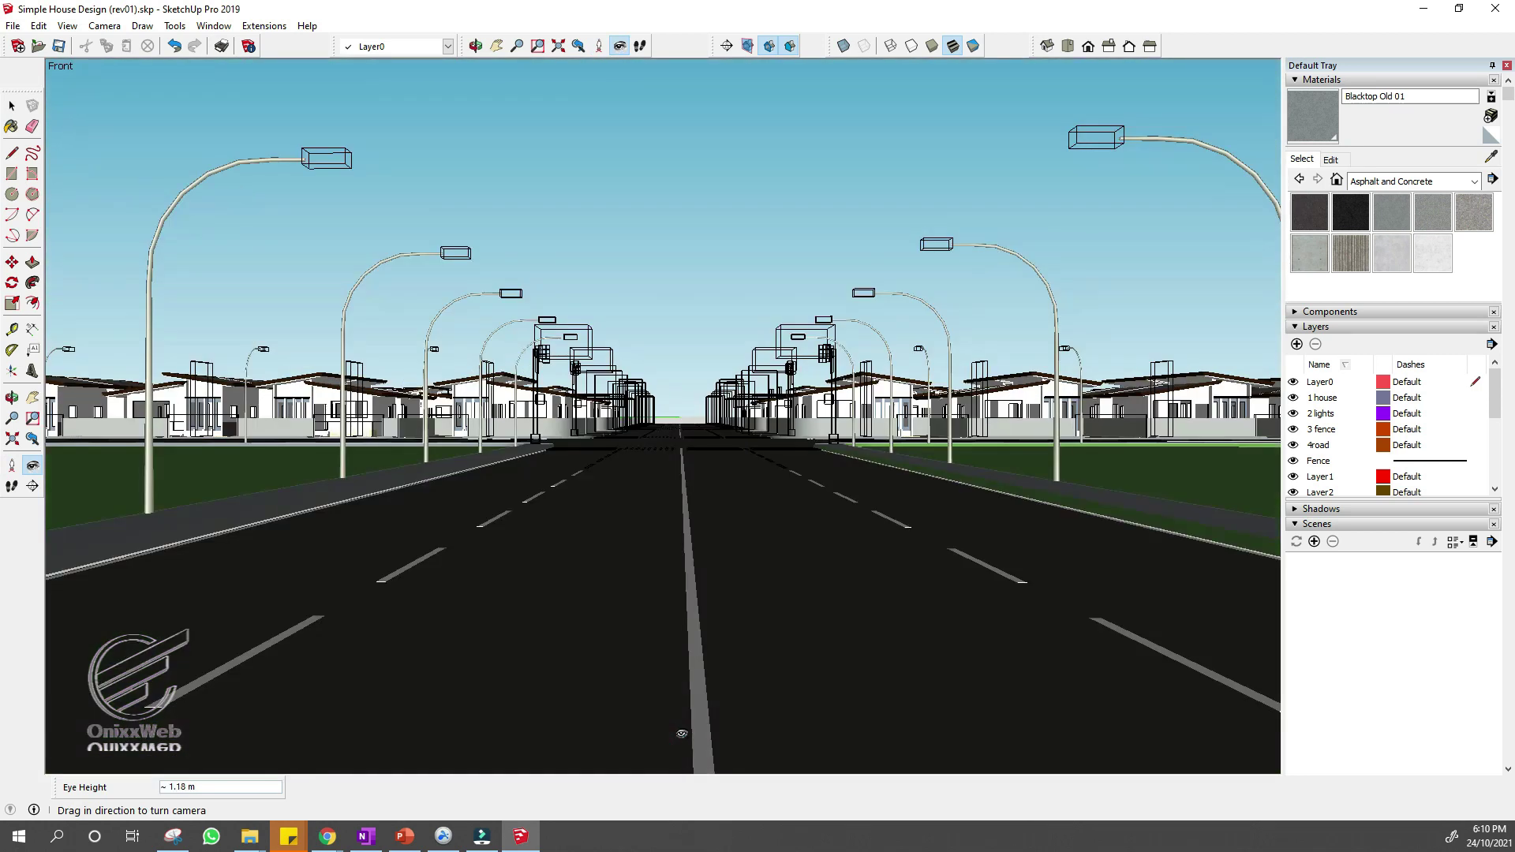
Save the current street view as the first animation scene.
{"action": "left_click", "coordinate": [36, 27]}
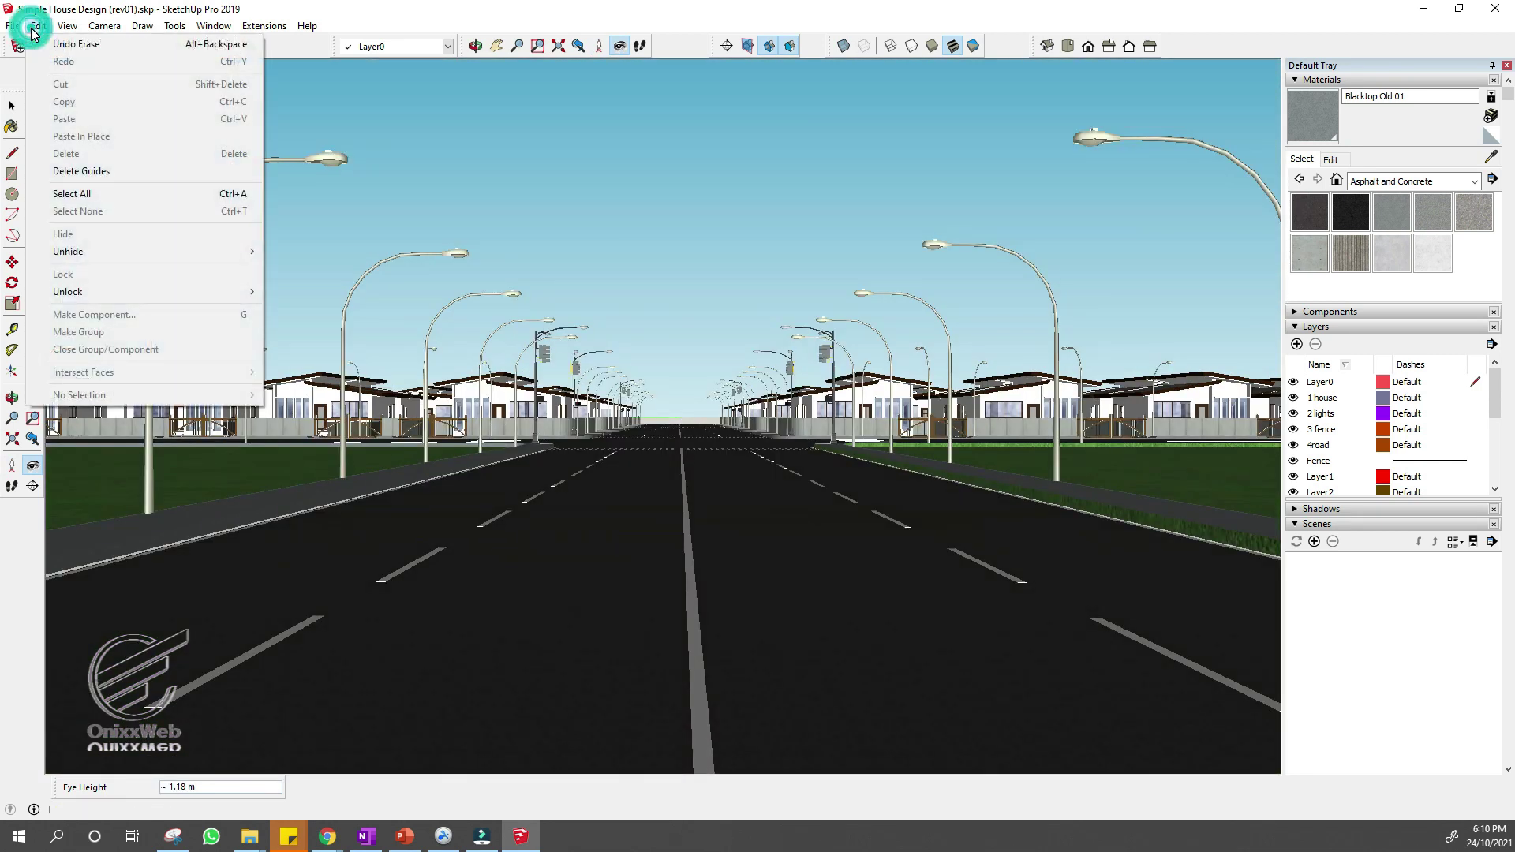
{"action": "mouse_move", "coordinate": [69, 28]}
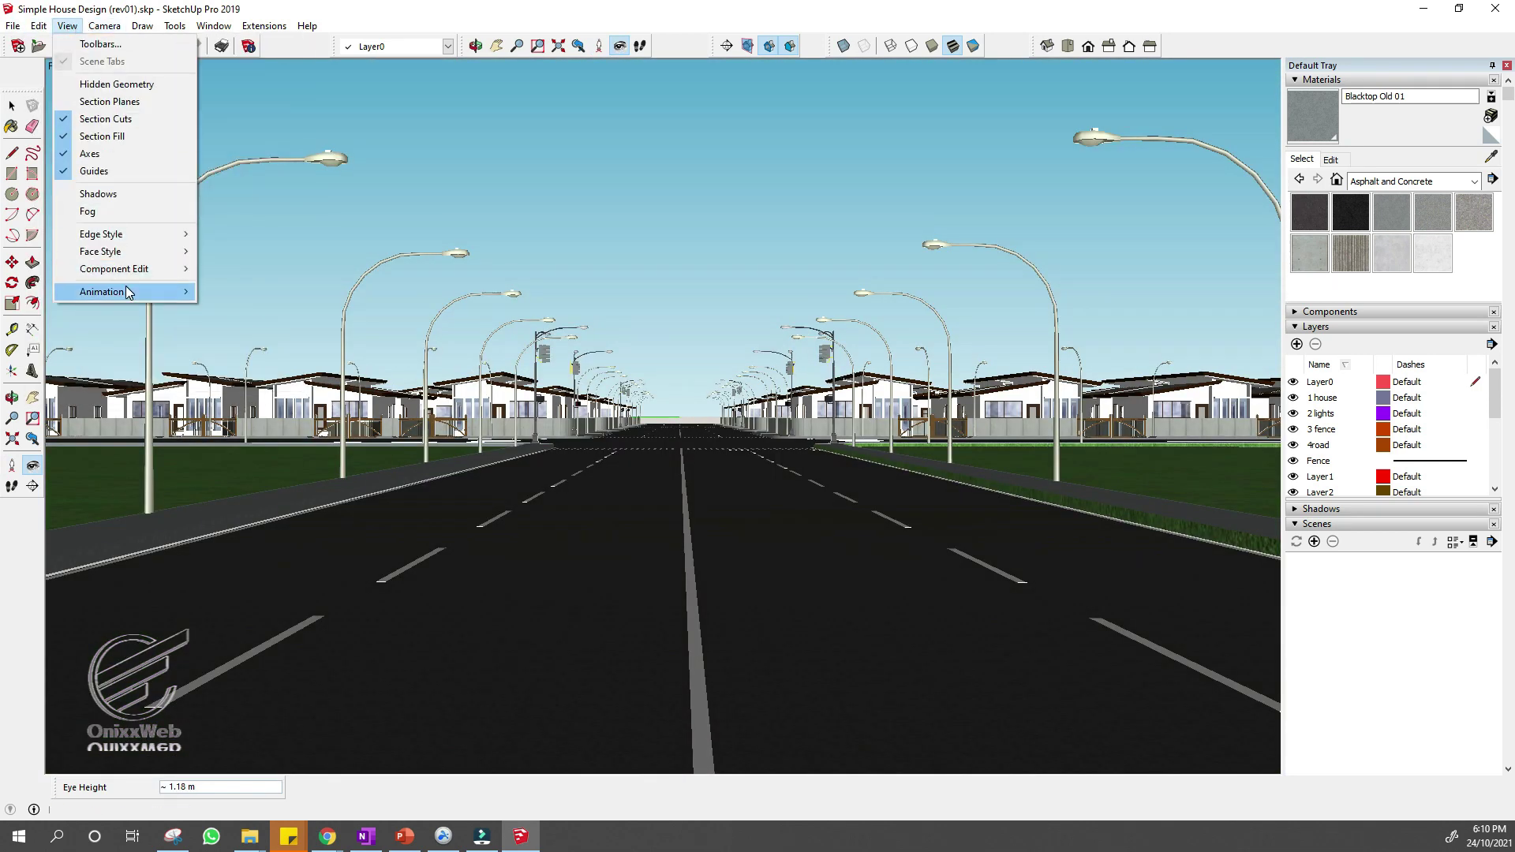
{"action": "mouse_move", "coordinate": [125, 291]}
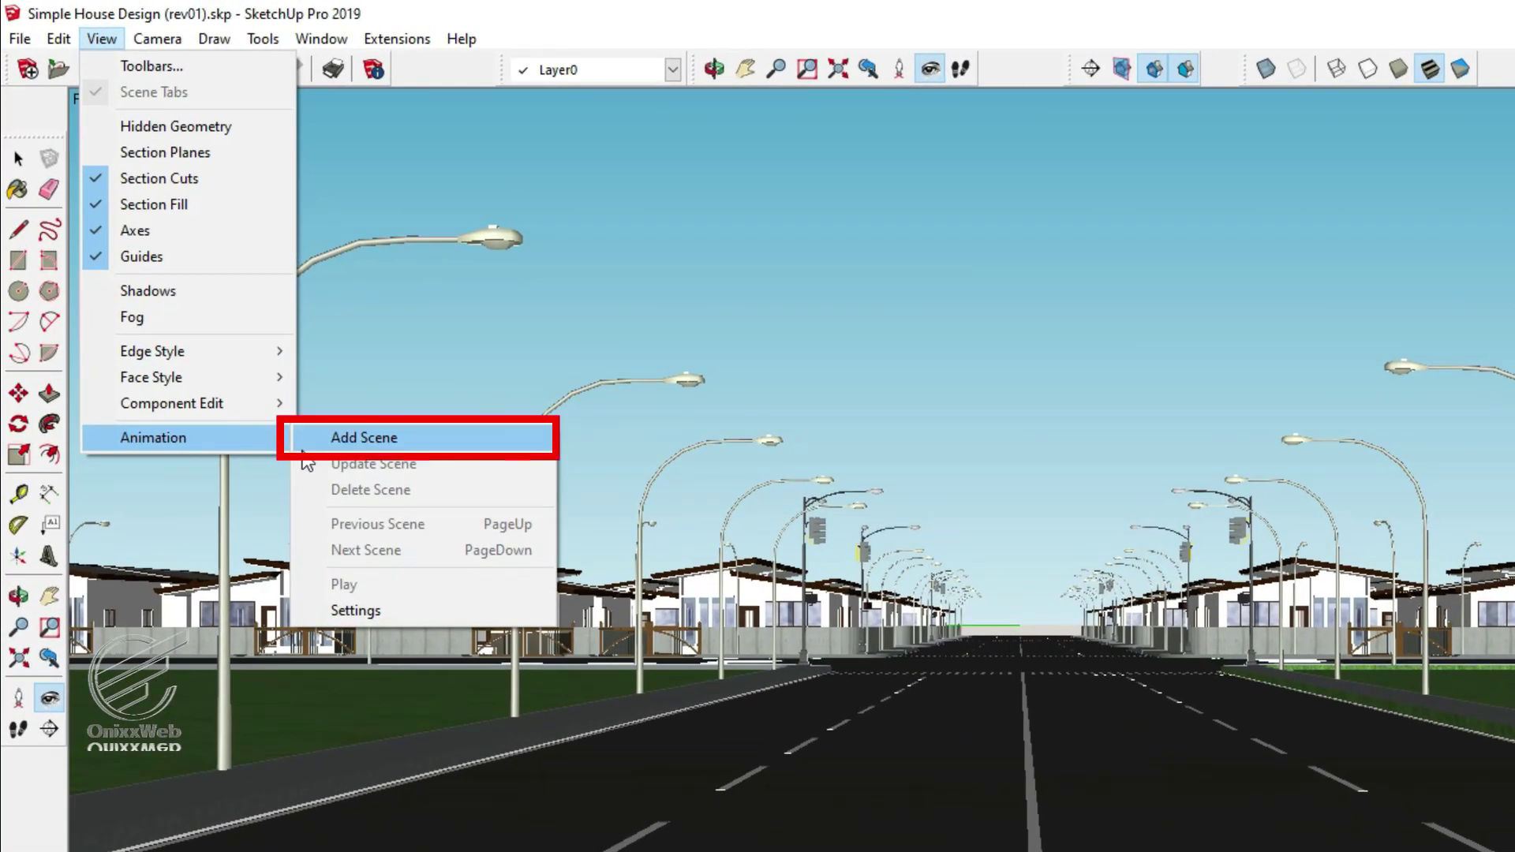
{"action": "left_click", "coordinate": [321, 446]}
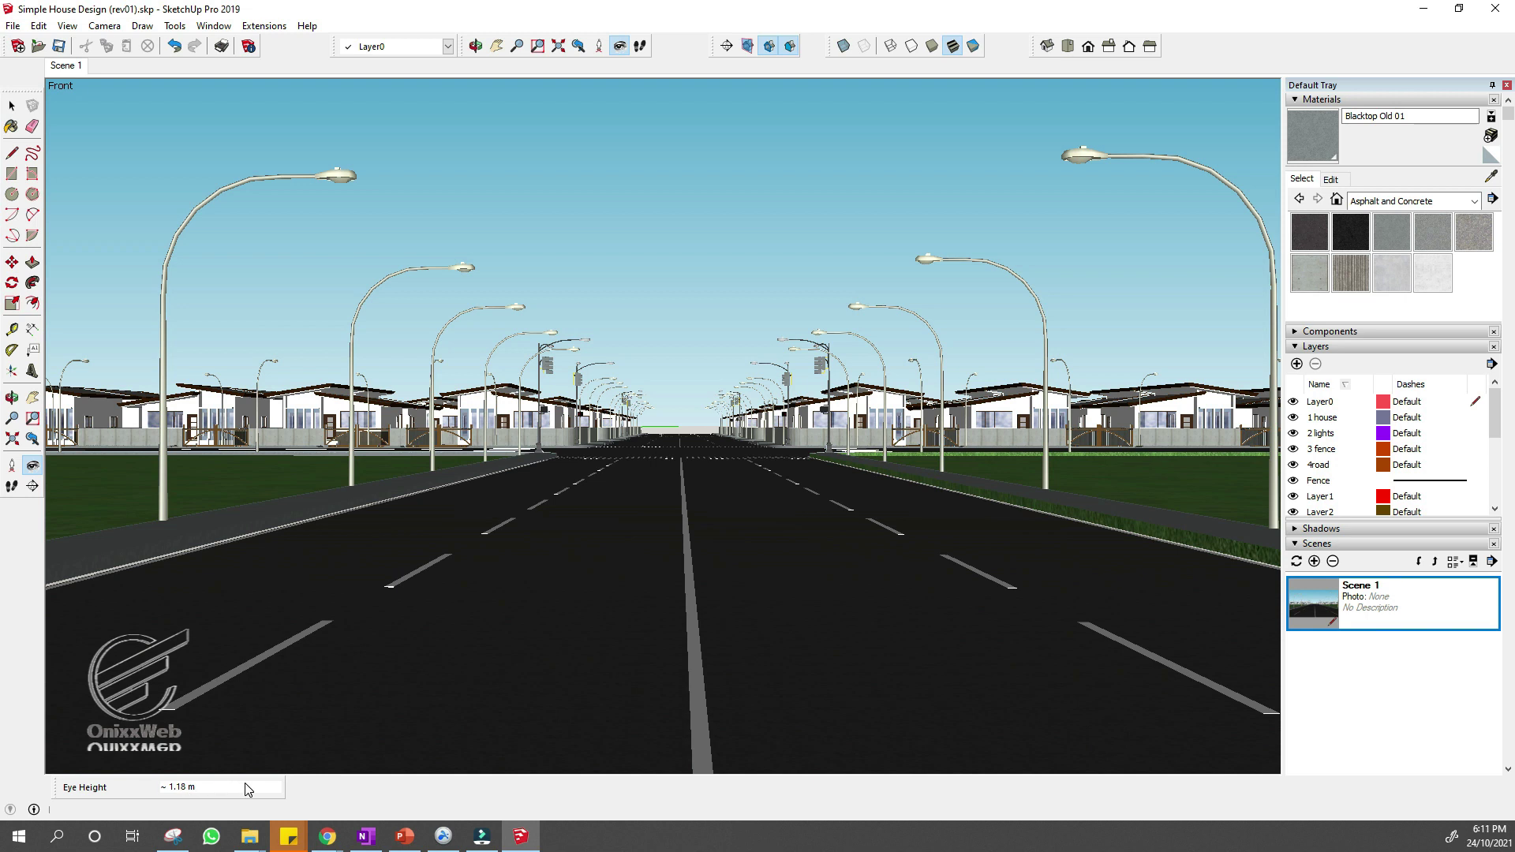
Set the eye height to 3 m and look around from the central road.
{"action": "key", "text": "Return"}
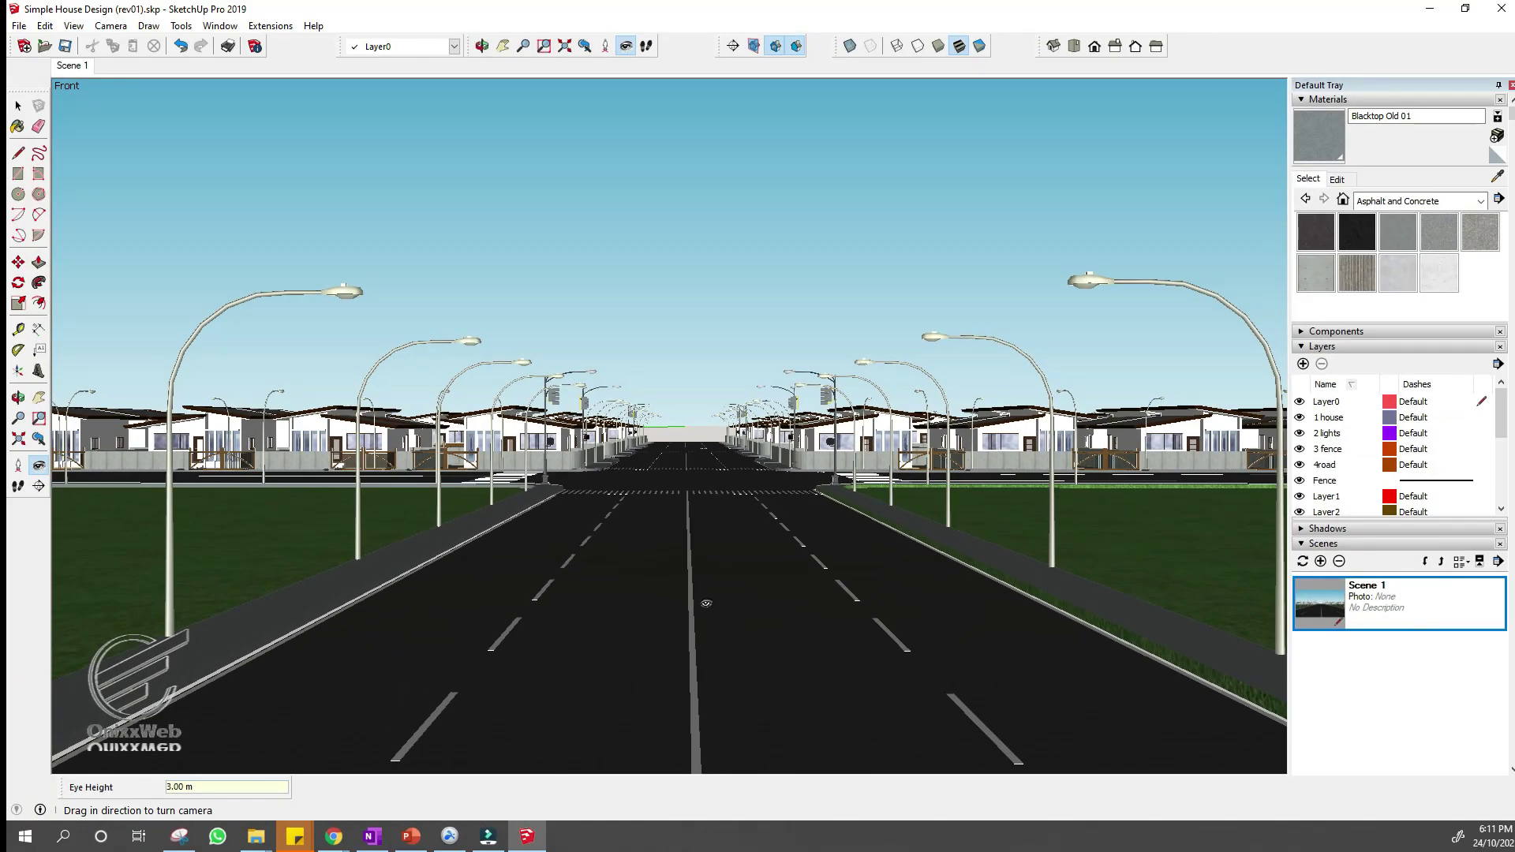
{"action": "left_click_drag", "start_coordinate": [721, 470], "coordinate": [300, 469]}
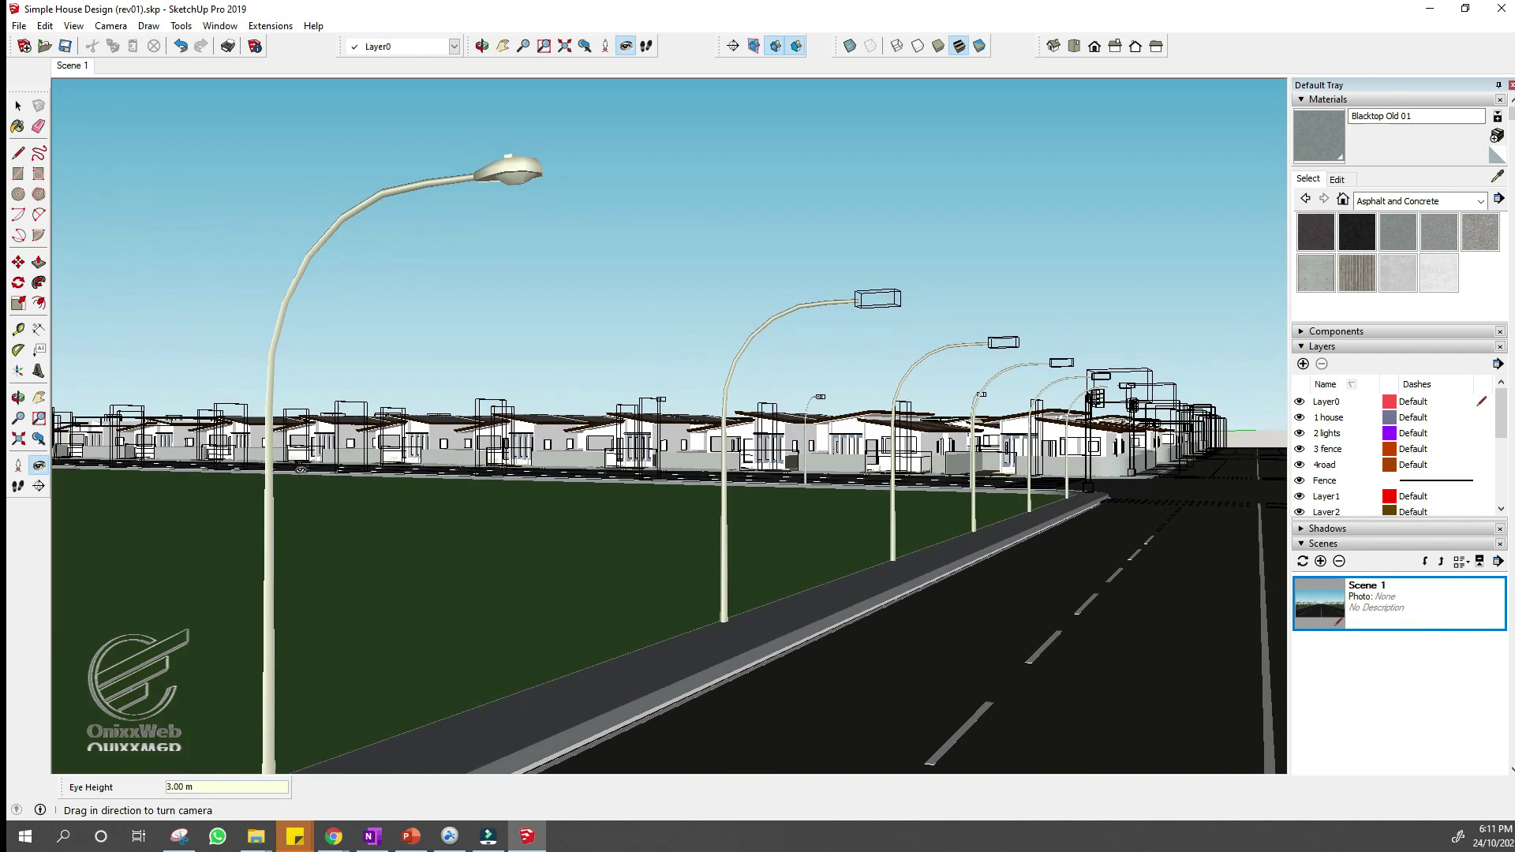
{"action": "left_click_drag", "start_coordinate": [477, 467], "coordinate": [1151, 491]}
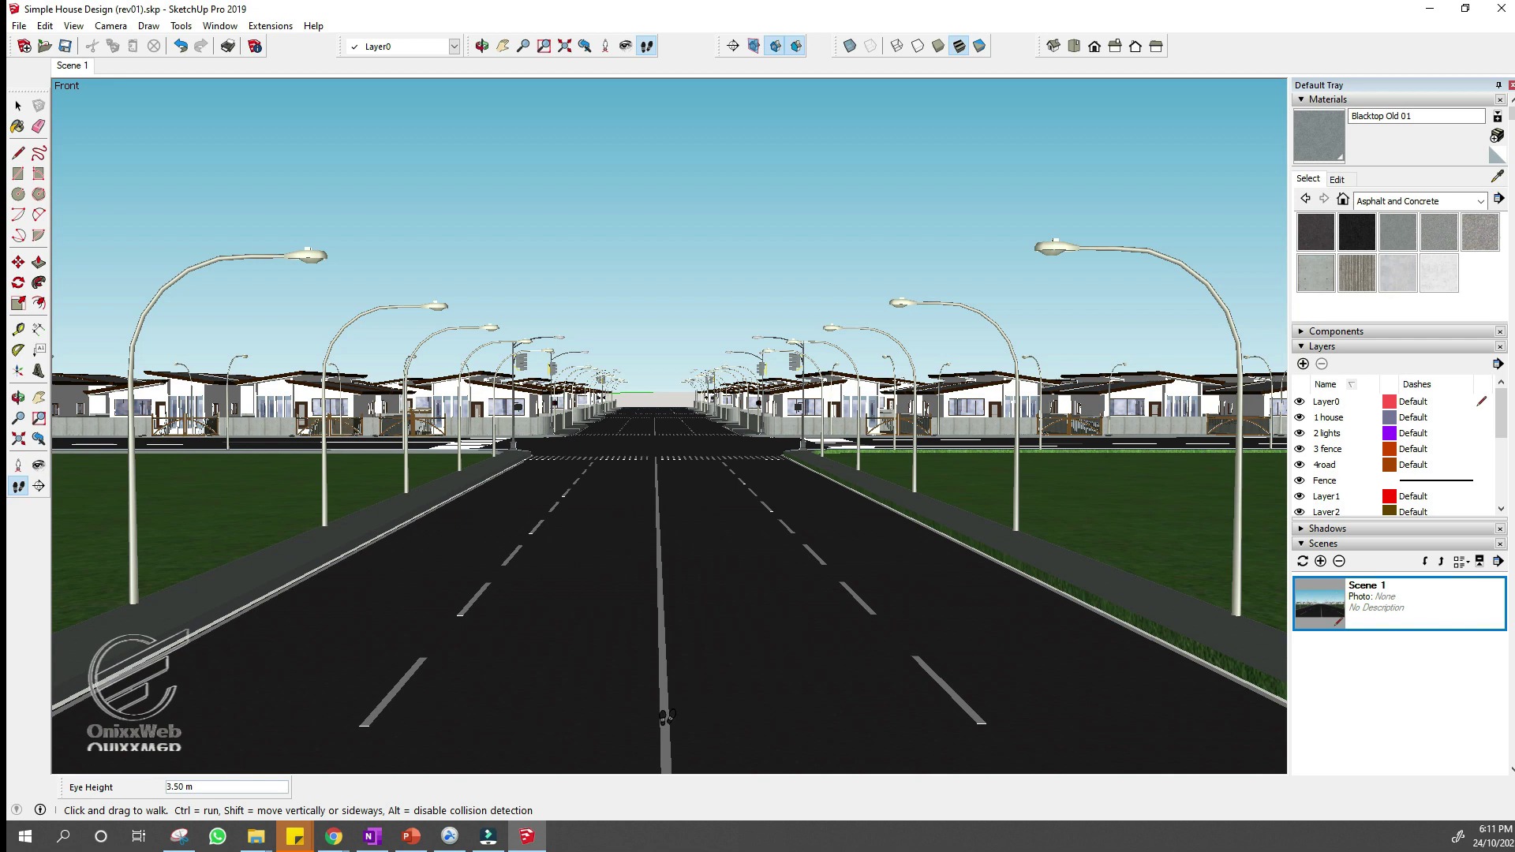
Walk forward toward the crosswalk, set the eye height to 3 m, and add the view as the second scene.
{"action": "left_click_drag", "start_coordinate": [667, 717], "coordinate": [638, 669]}
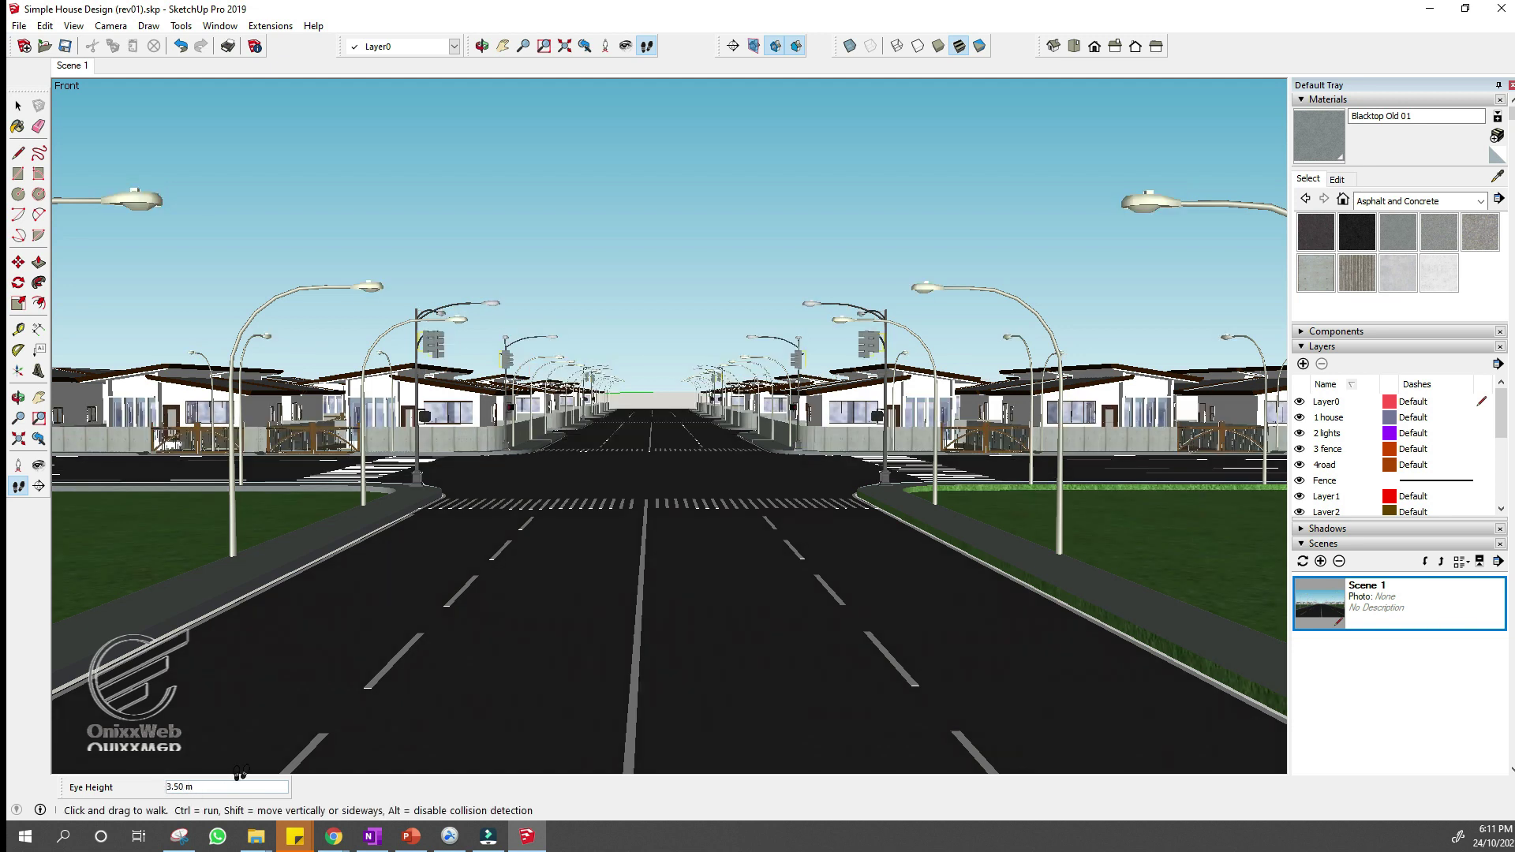
{"action": "left_click_drag", "start_coordinate": [240, 771], "coordinate": [240, 773]}
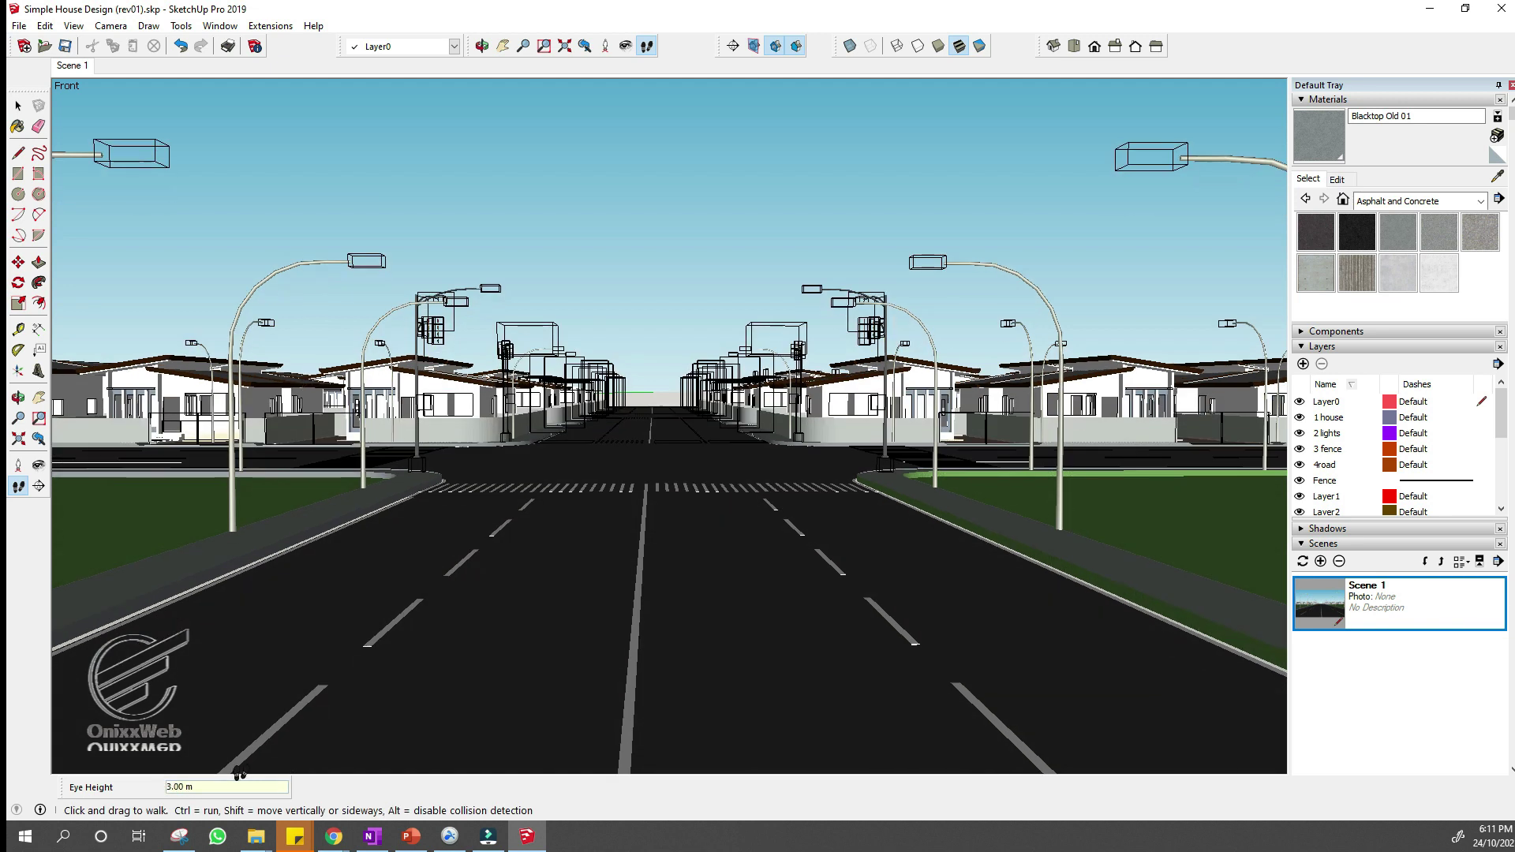
{"action": "right_click", "coordinate": [79, 74]}
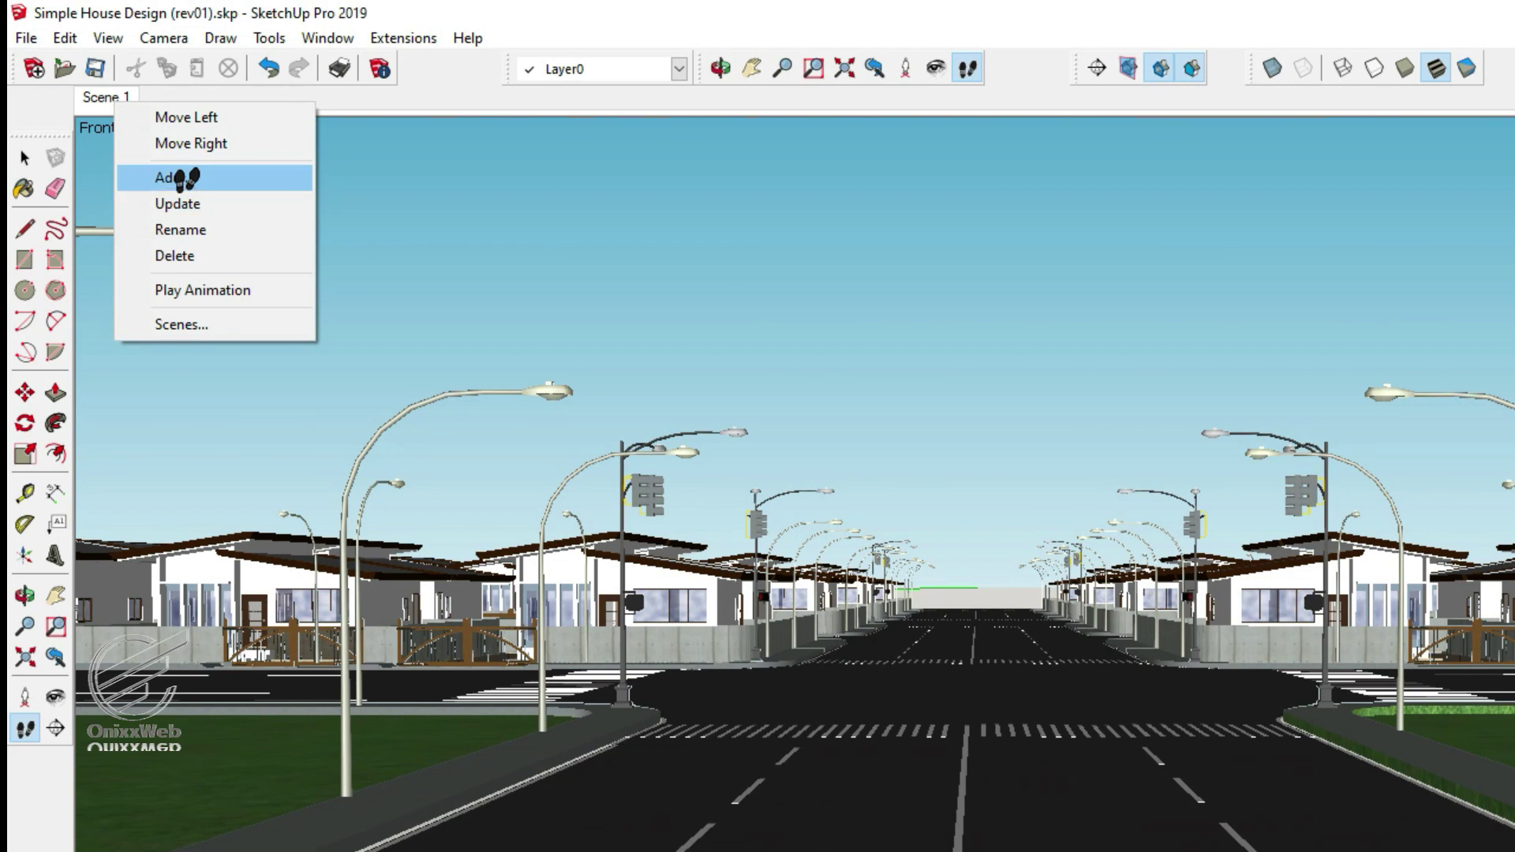
{"action": "left_click", "coordinate": [183, 179]}
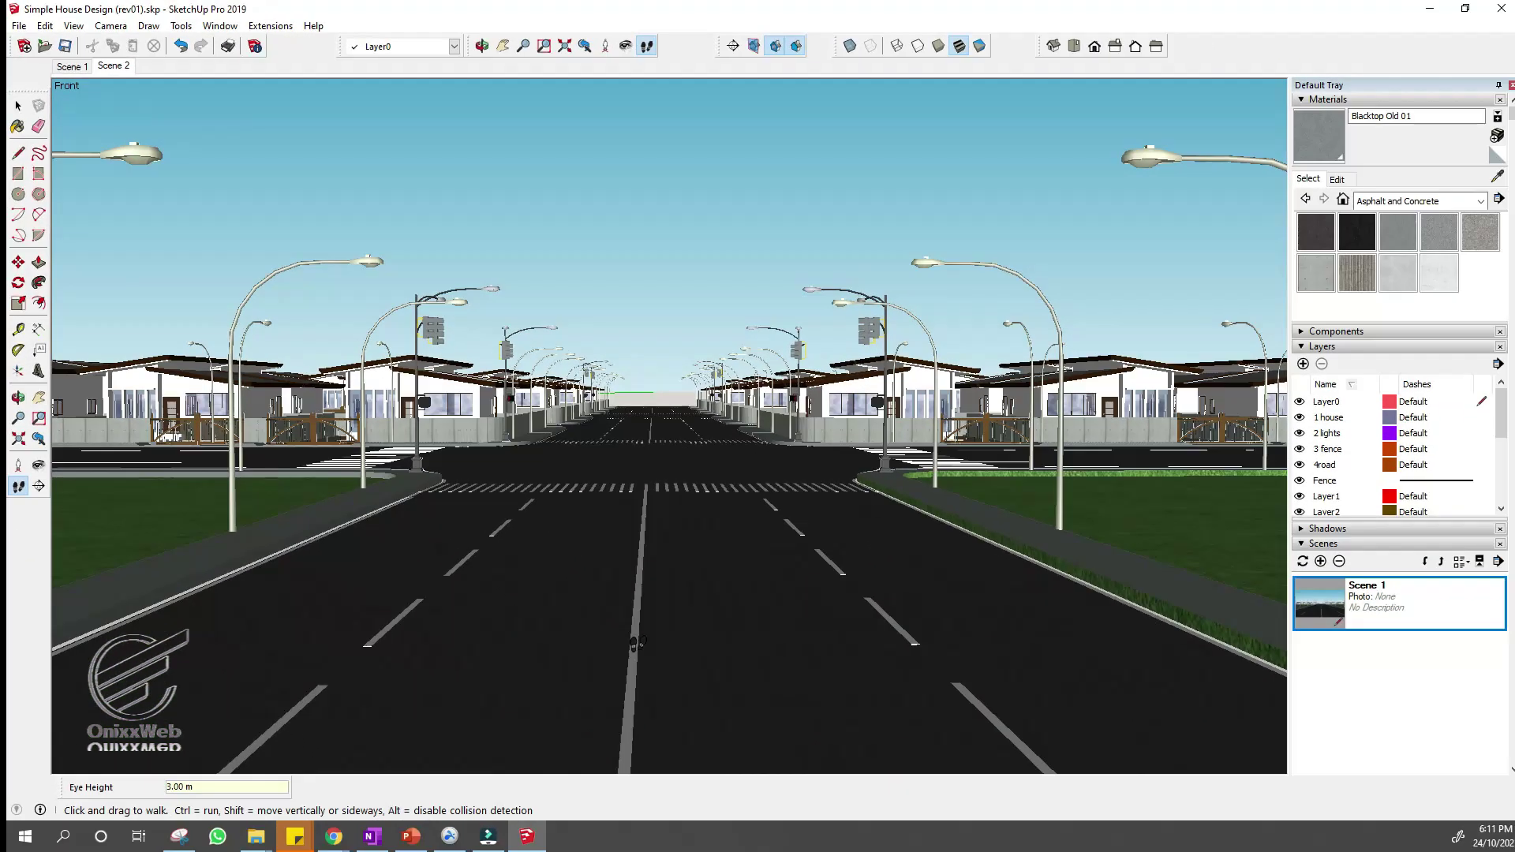
Walk further along the central road and add the view as the third scene.
{"action": "mouse_move", "coordinate": [637, 643]}
{"action": "left_mouse_down"}
{"action": "mouse_move", "coordinate": [644, 597]}
{"action": "mouse_move", "coordinate": [628, 628]}
{"action": "mouse_move", "coordinate": [825, 651]}
{"action": "mouse_move", "coordinate": [552, 636]}
{"action": "left_mouse_up"}
{"action": "right_click", "coordinate": [122, 67]}
{"action": "left_click", "coordinate": [168, 126]}
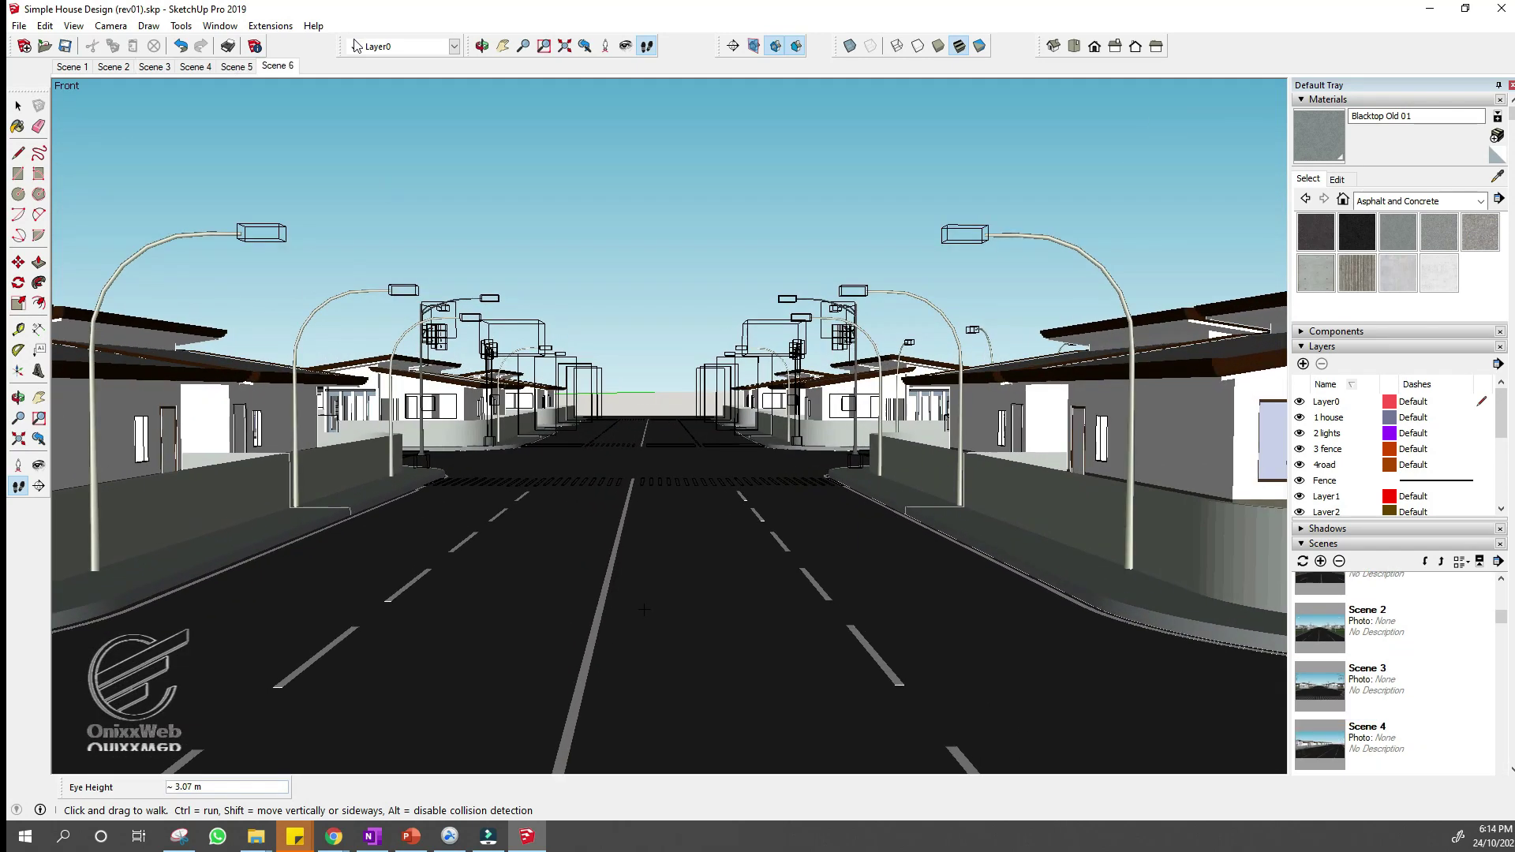
Add the seventh and eighth scenes while walking forward along the central road to the next intersection.
{"action": "right_click", "coordinate": [278, 67]}
{"action": "left_click", "coordinate": [322, 126]}
{"action": "left_click_drag", "start_coordinate": [605, 591], "coordinate": [622, 552]}
{"action": "right_click", "coordinate": [319, 66]}
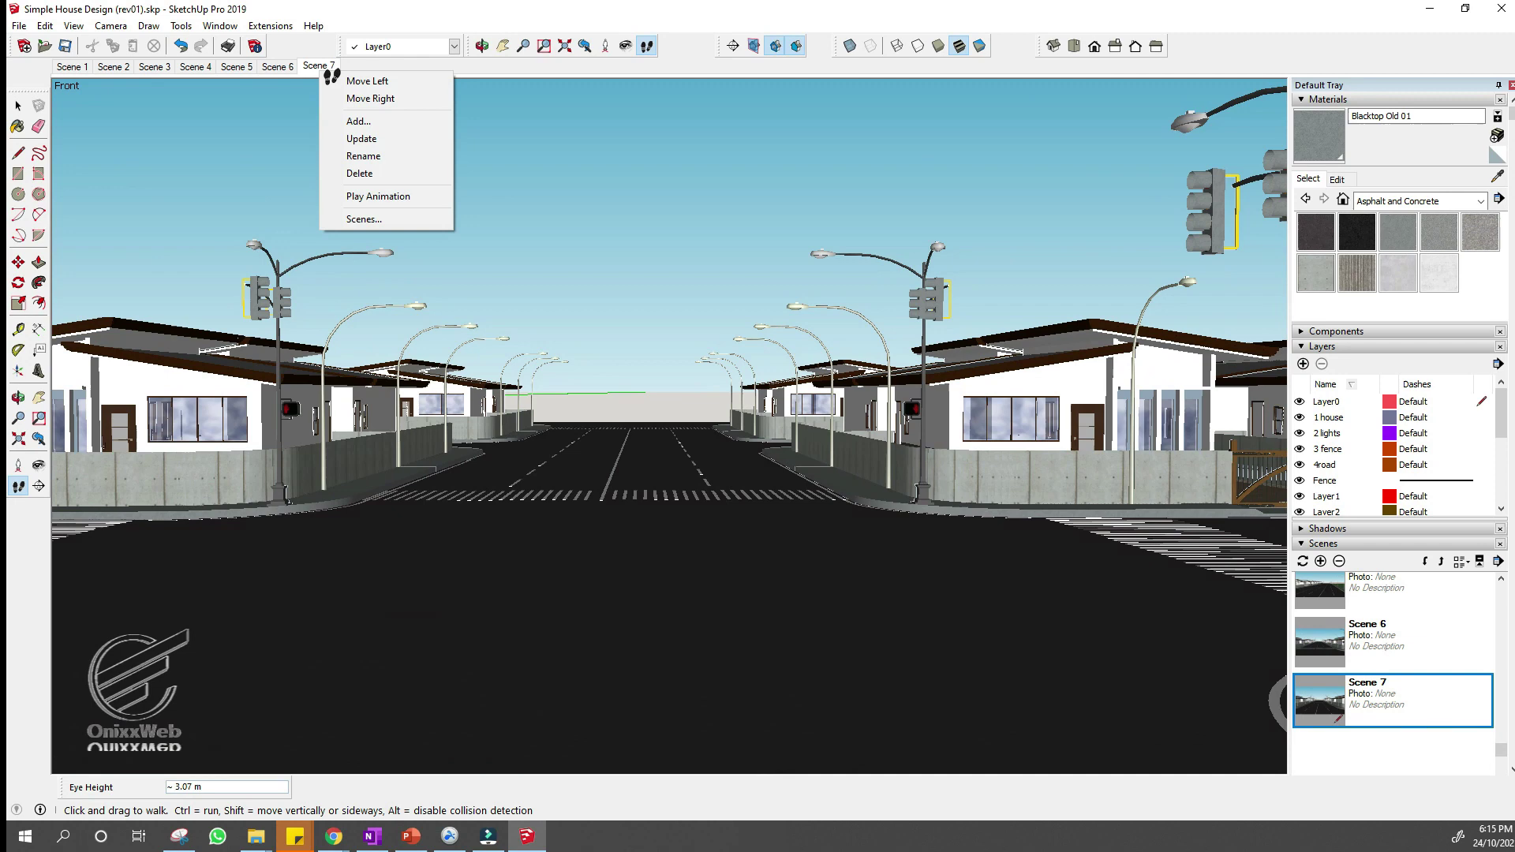
{"action": "left_click", "coordinate": [351, 125]}
Walk into the intersection, turn the camera down the side street, and add the view as the ninth scene.
{"action": "left_click_drag", "start_coordinate": [513, 654], "coordinate": [686, 655]}
{"action": "left_click", "coordinate": [39, 465]}
{"action": "left_click_drag", "start_coordinate": [1283, 524], "coordinate": [734, 519]}
{"action": "right_click", "coordinate": [368, 68]}
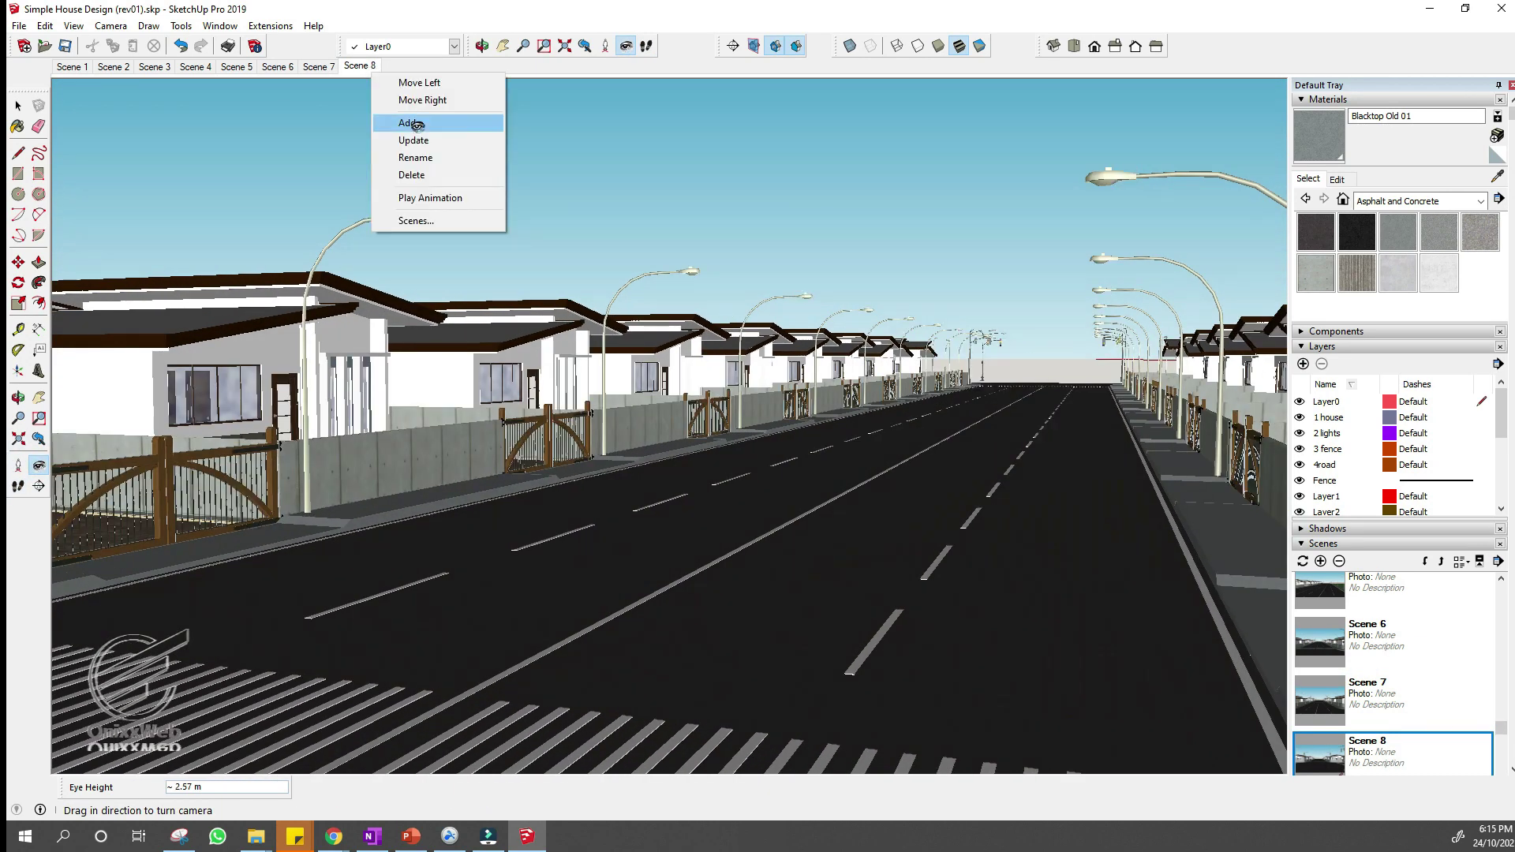
{"action": "left_click", "coordinate": [412, 124]}
Walk along the side street past the houses, adjust the viewing direction, and add the view as the tenth scene.
{"action": "left_click", "coordinate": [18, 486]}
{"action": "left_click_drag", "start_coordinate": [449, 499], "coordinate": [468, 490]}
{"action": "middle_click_drag", "start_coordinate": [318, 589], "coordinate": [509, 579], "text": "shift"}
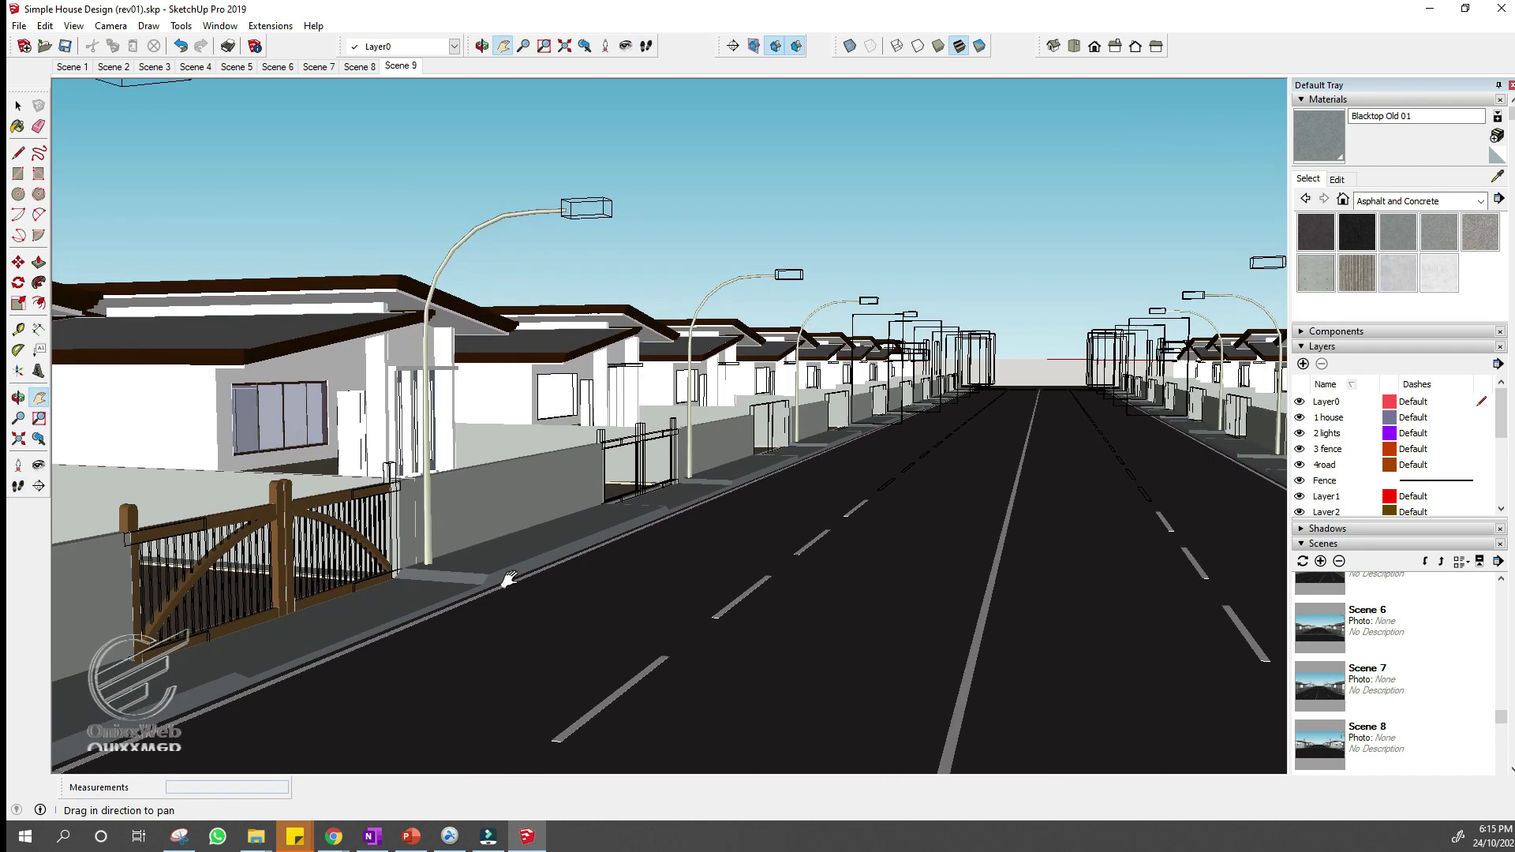
{"action": "left_click", "coordinate": [33, 465]}
{"action": "left_click_drag", "start_coordinate": [679, 442], "coordinate": [1145, 517]}
{"action": "left_click", "coordinate": [17, 486]}
{"action": "left_click_drag", "start_coordinate": [438, 466], "coordinate": [440, 505]}
{"action": "right_click", "coordinate": [400, 67]}
{"action": "left_click", "coordinate": [440, 111]}
{"action": "left_click_drag", "start_coordinate": [439, 111], "coordinate": [439, 83]}
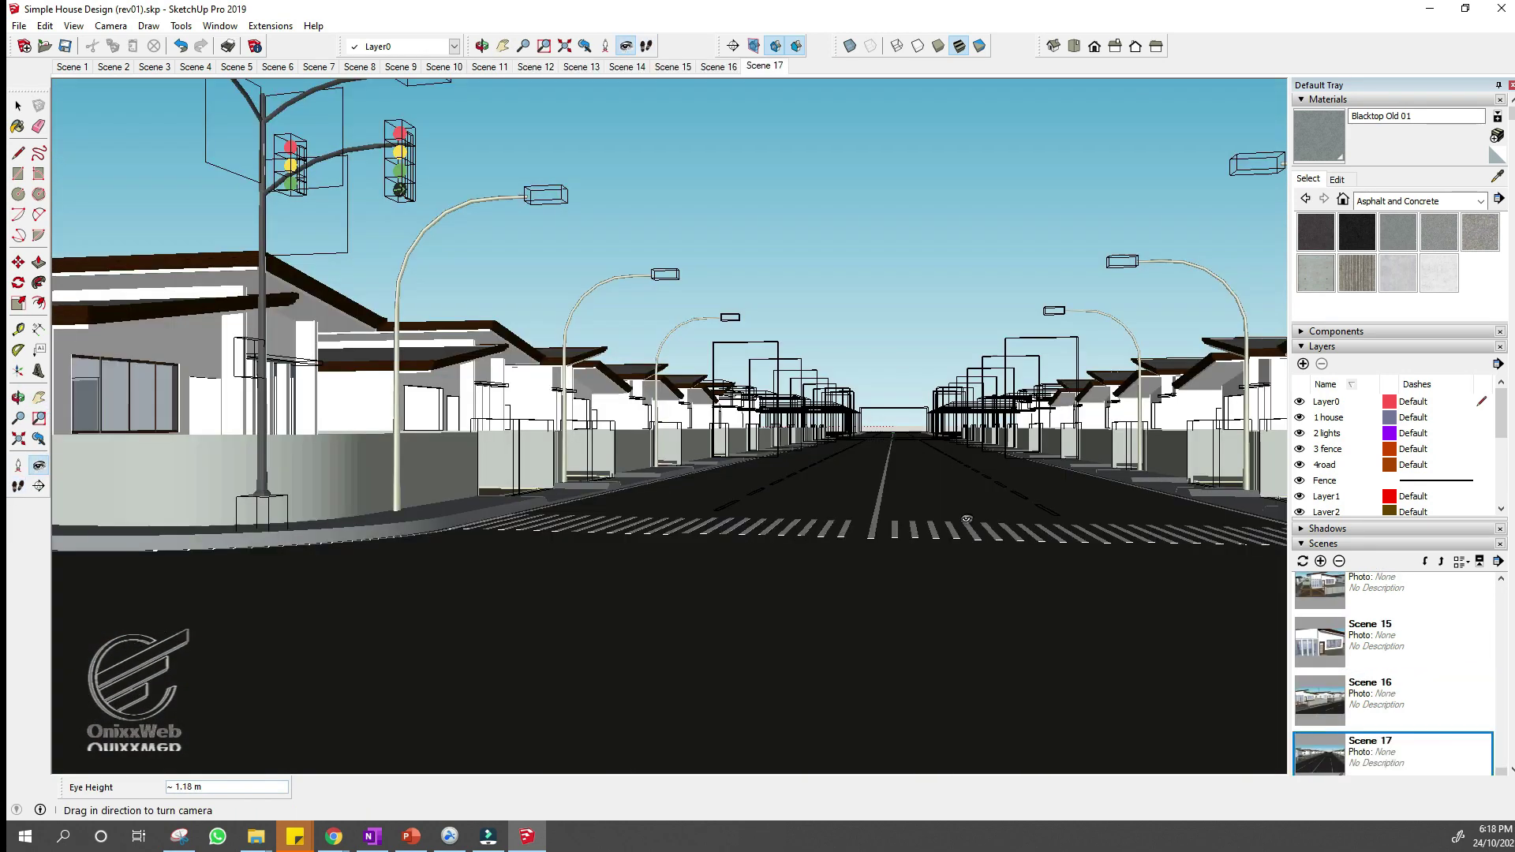
Center the view on the road beyond the crosswalk, set the eye height to 10 m, and tilt the camera down.
{"action": "left_click_drag", "start_coordinate": [995, 526], "coordinate": [1013, 528]}
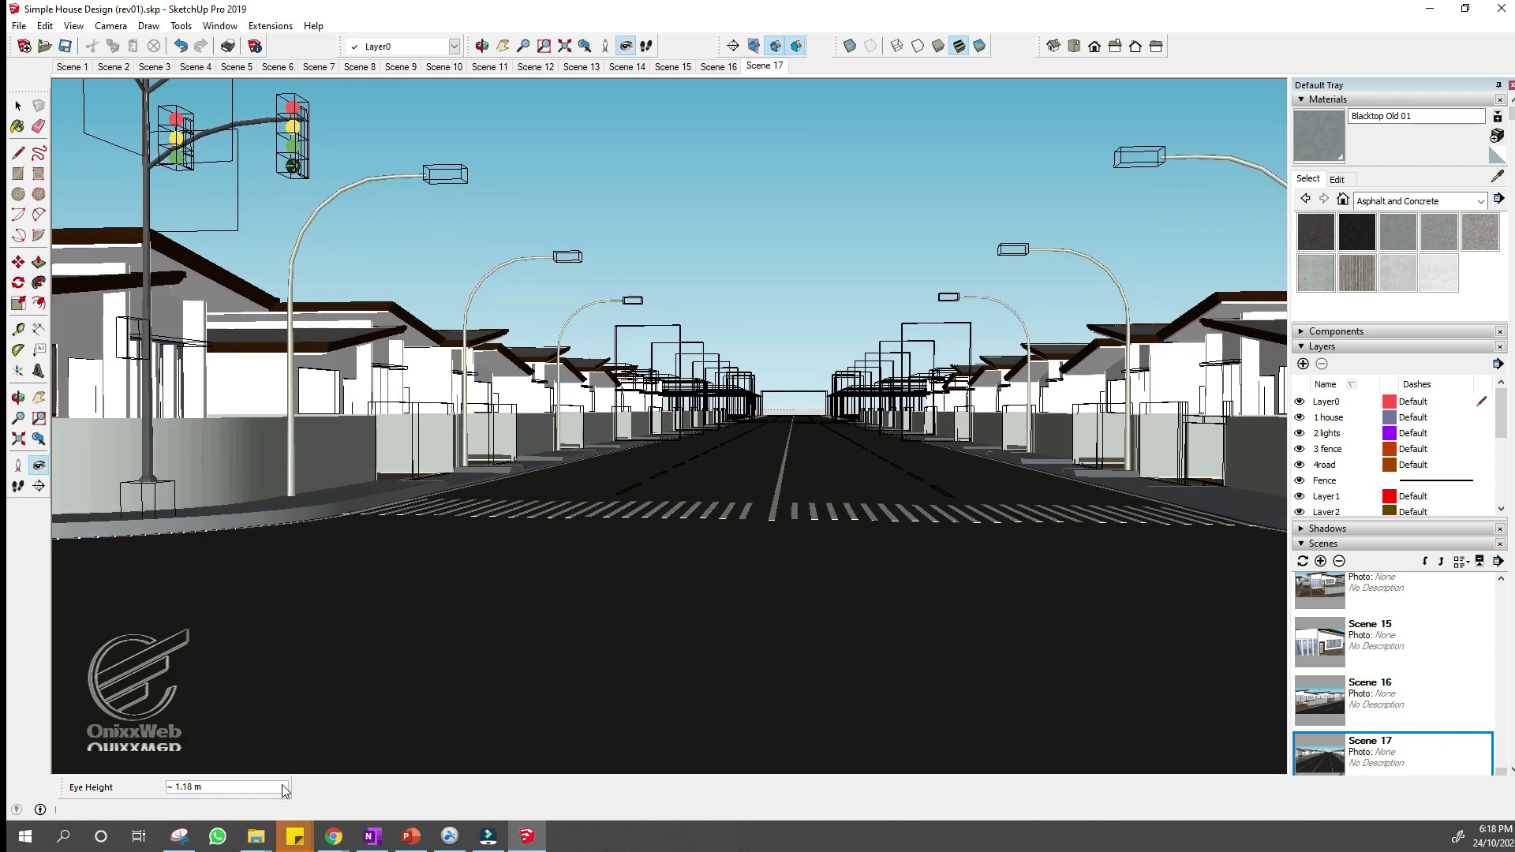
{"action": "type", "text": "0"}
{"action": "key", "text": "Return"}
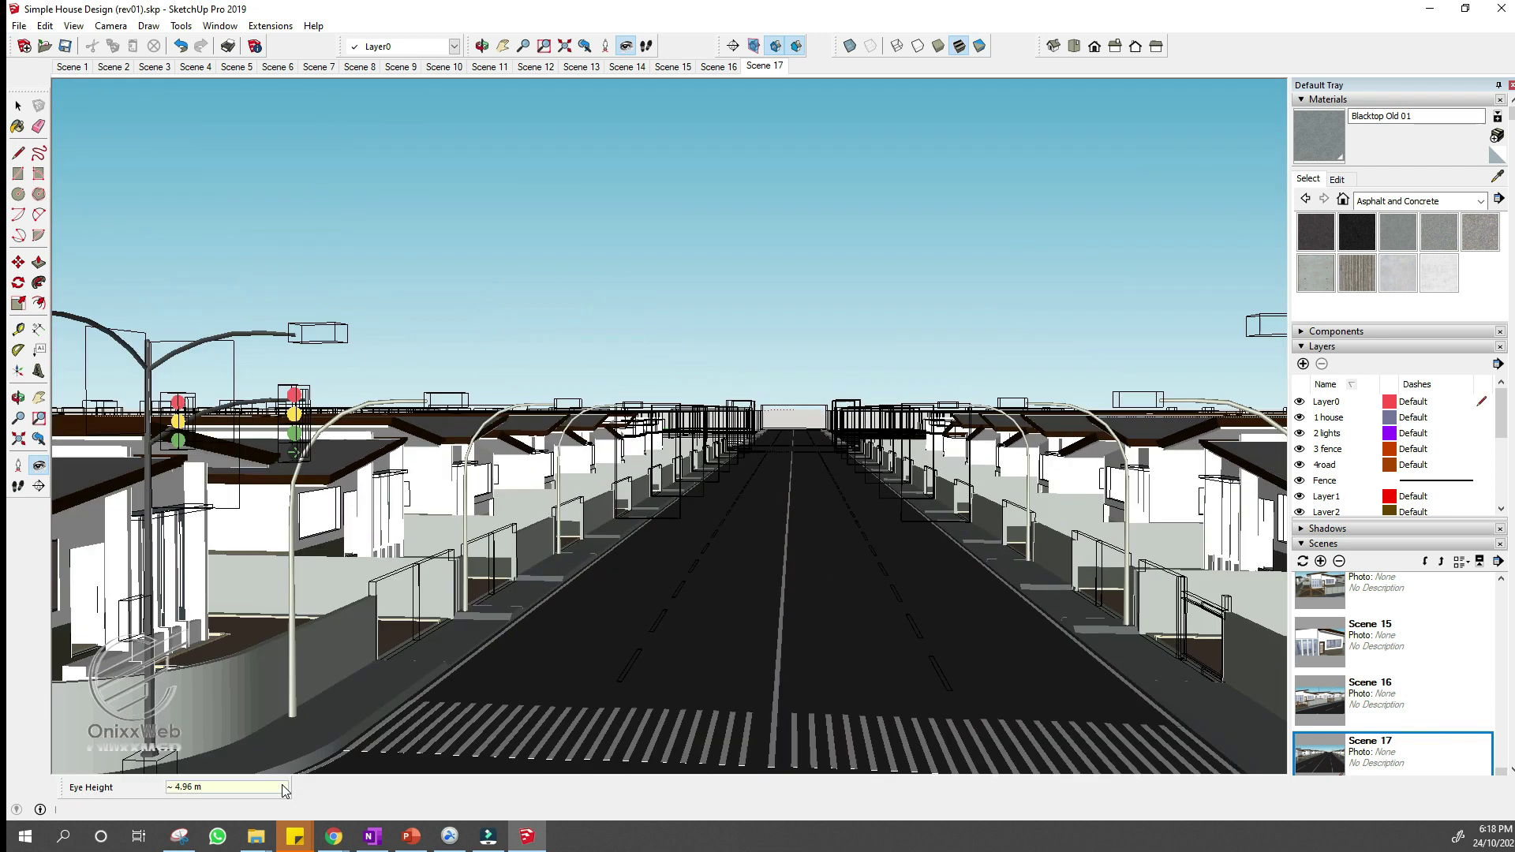
{"action": "left_click_drag", "start_coordinate": [938, 396], "coordinate": [832, 614]}
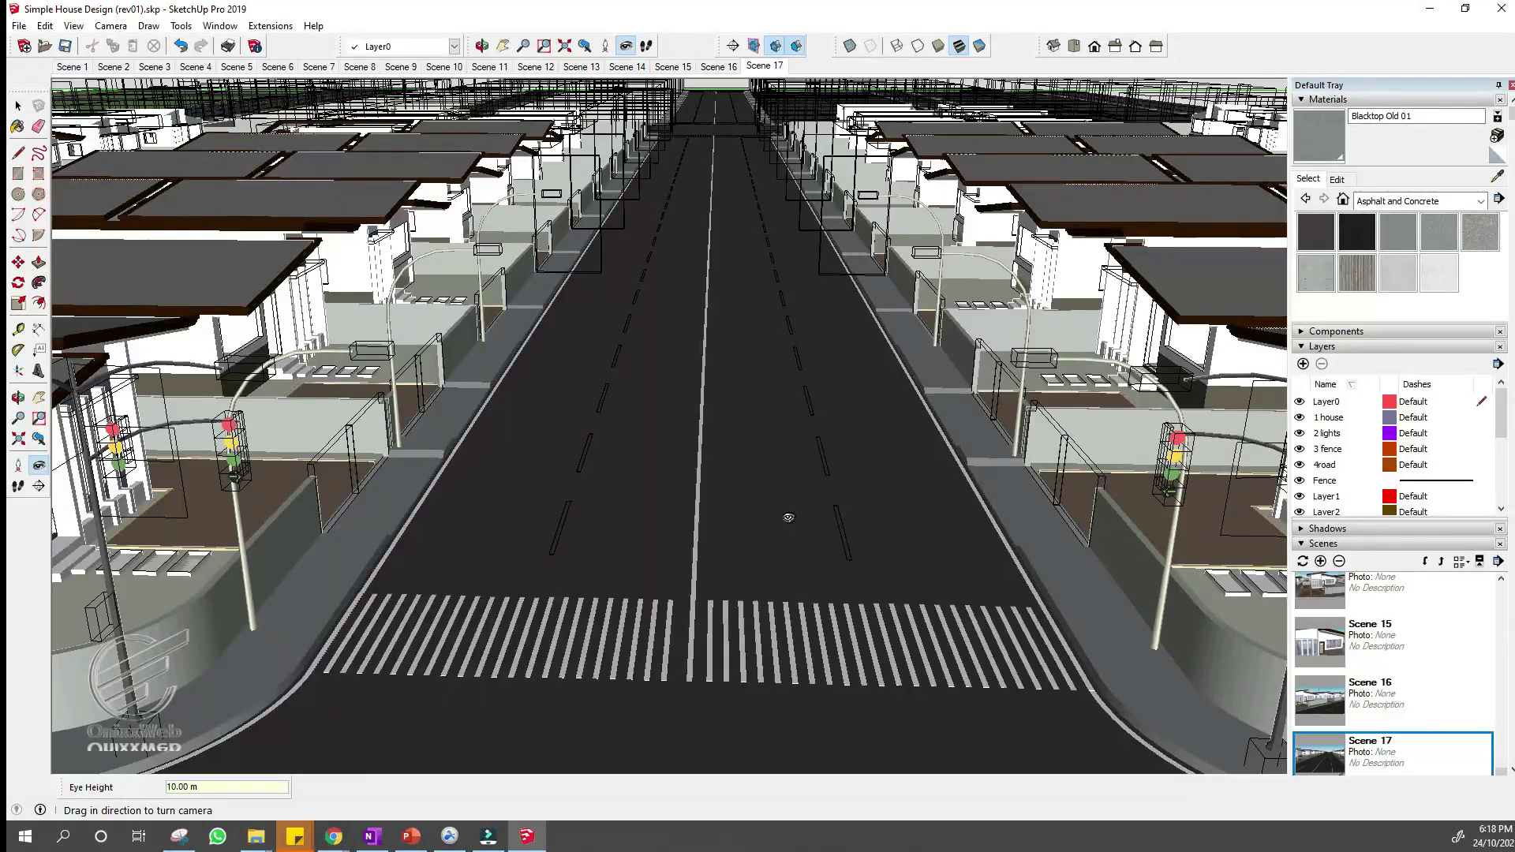
{"action": "left_click_drag", "start_coordinate": [786, 509], "coordinate": [179, 623]}
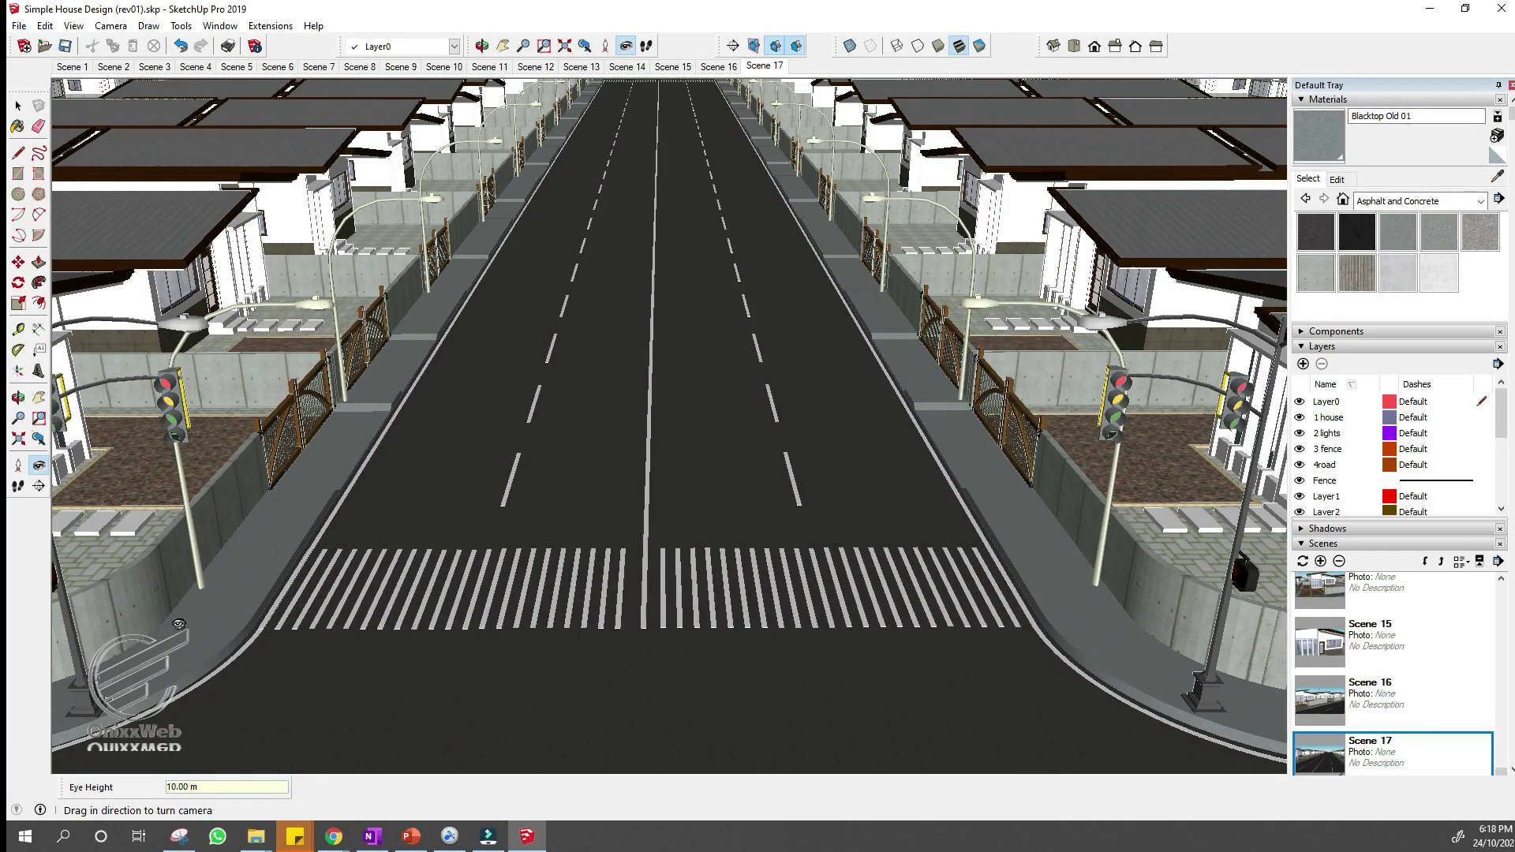
Set the eye height to 20 m, walk back behind the intersection, and add the elevated view as the scene after Scene 17.
{"action": "key", "text": "Return"}
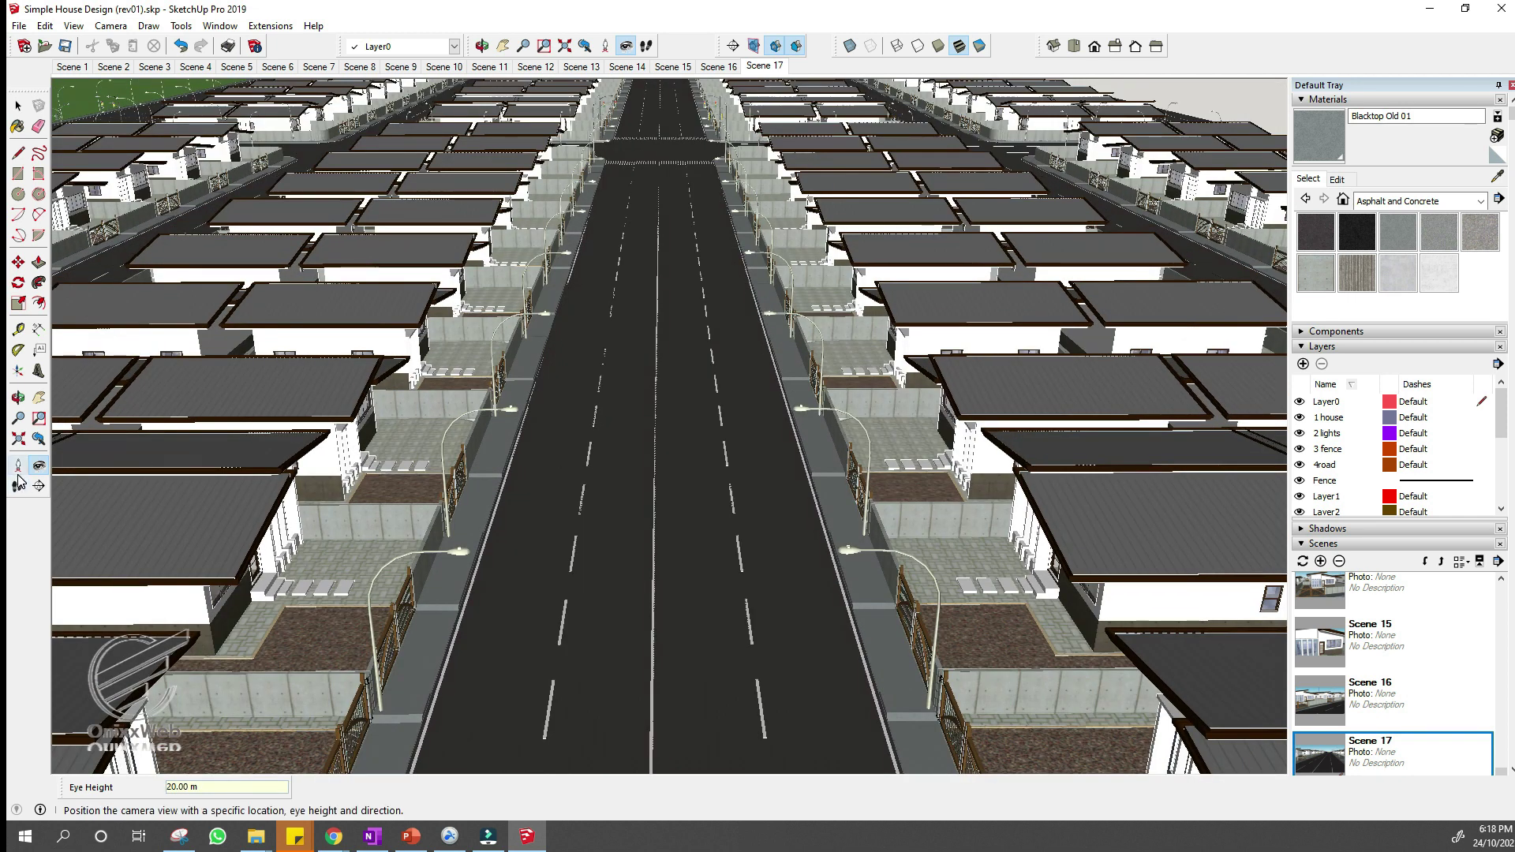
{"action": "left_click_drag", "start_coordinate": [678, 495], "coordinate": [662, 624]}
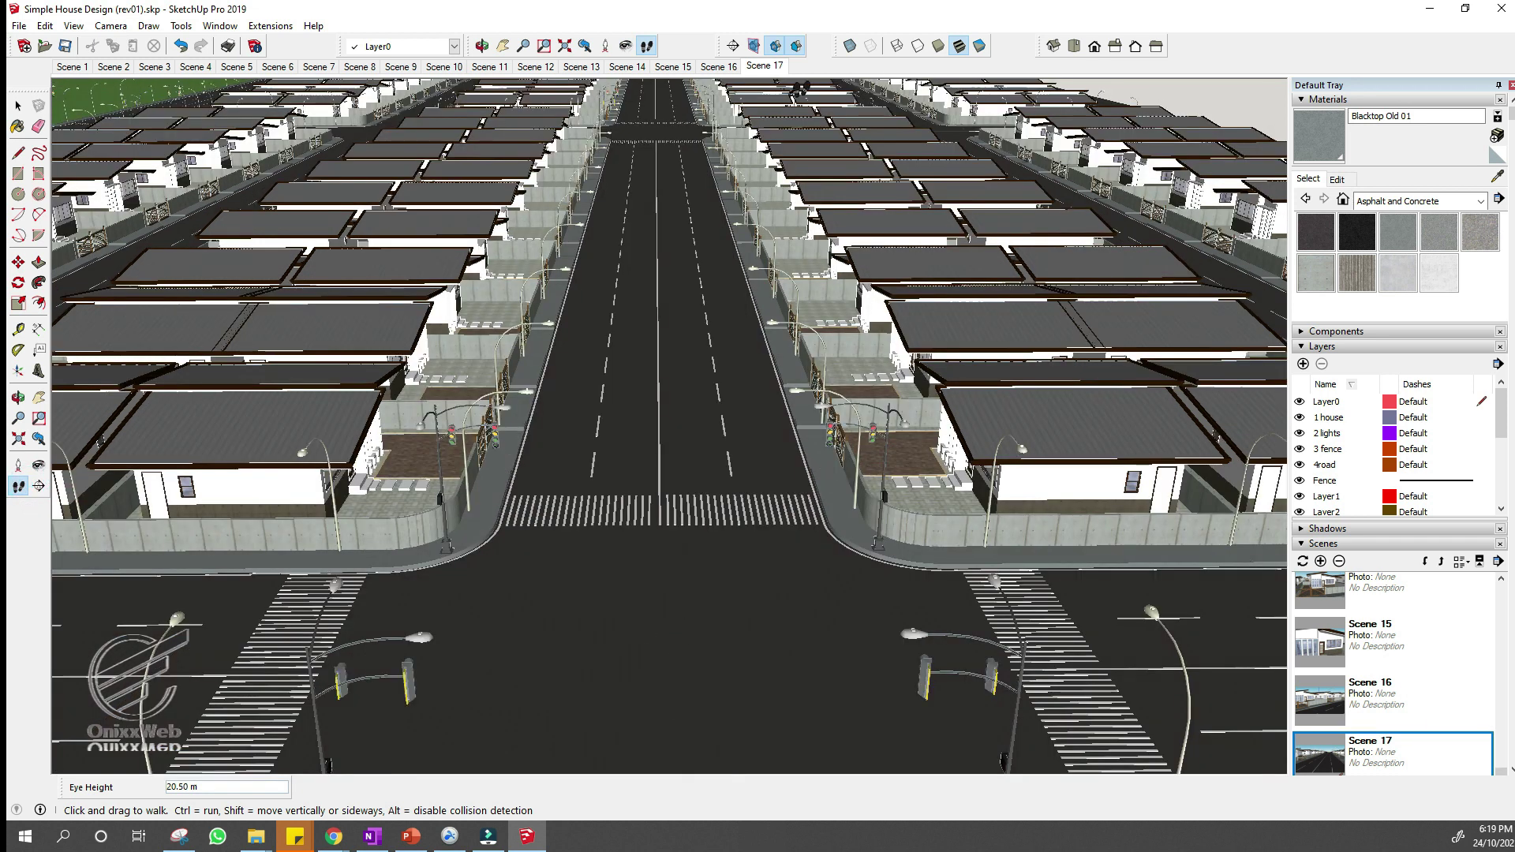
{"action": "right_click", "coordinate": [775, 69]}
{"action": "left_click", "coordinate": [821, 121]}
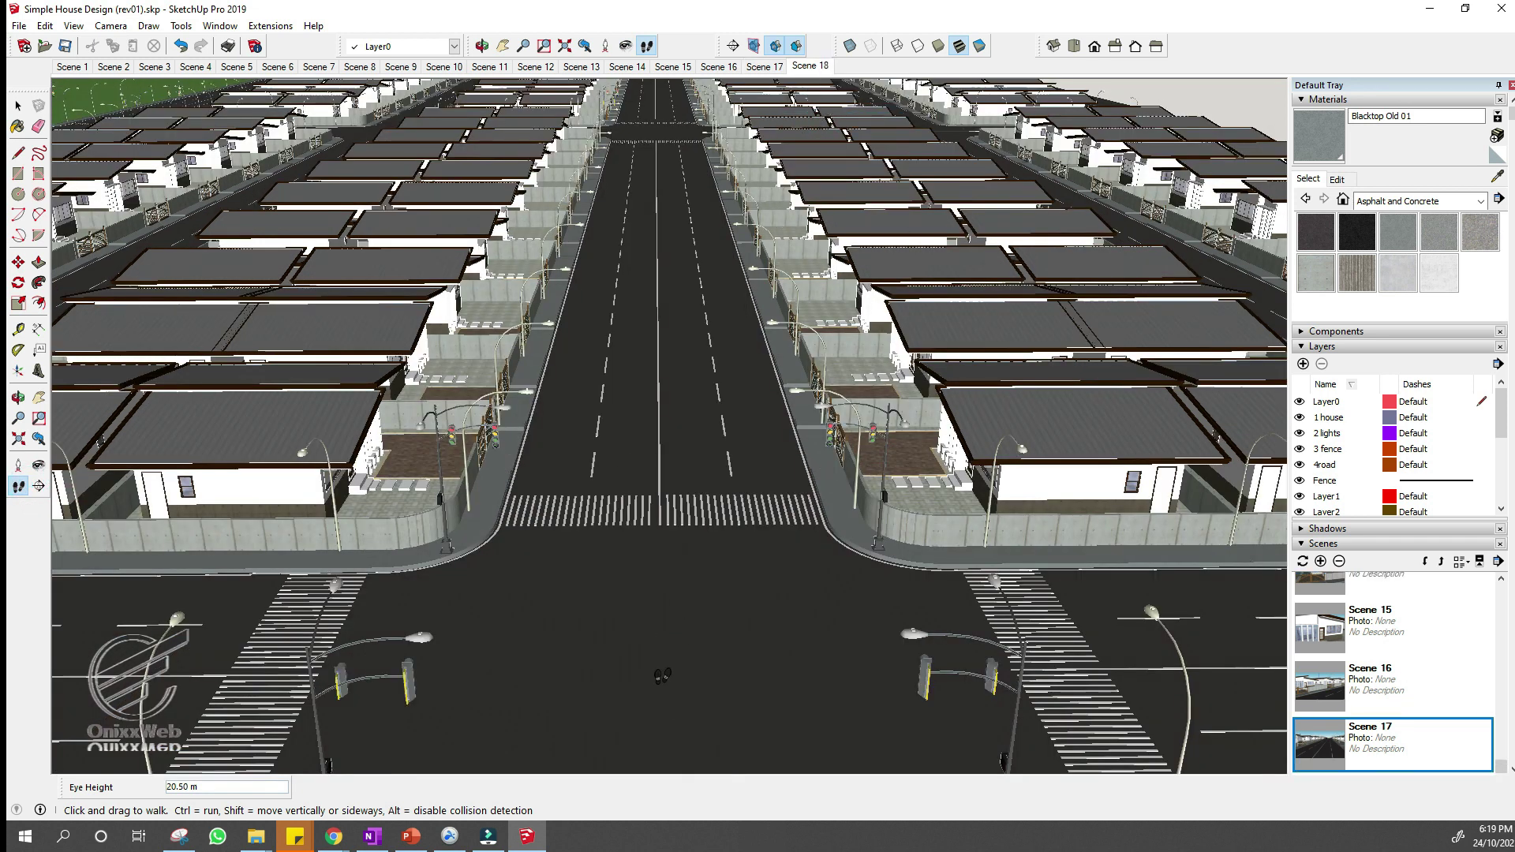
Set the eye height to 20 m and update Scene 18 with the elevated view.
{"action": "type", "text": "20"}
{"action": "key", "text": "Return"}
{"action": "right_click", "coordinate": [811, 66]}
{"action": "left_click", "coordinate": [868, 135]}
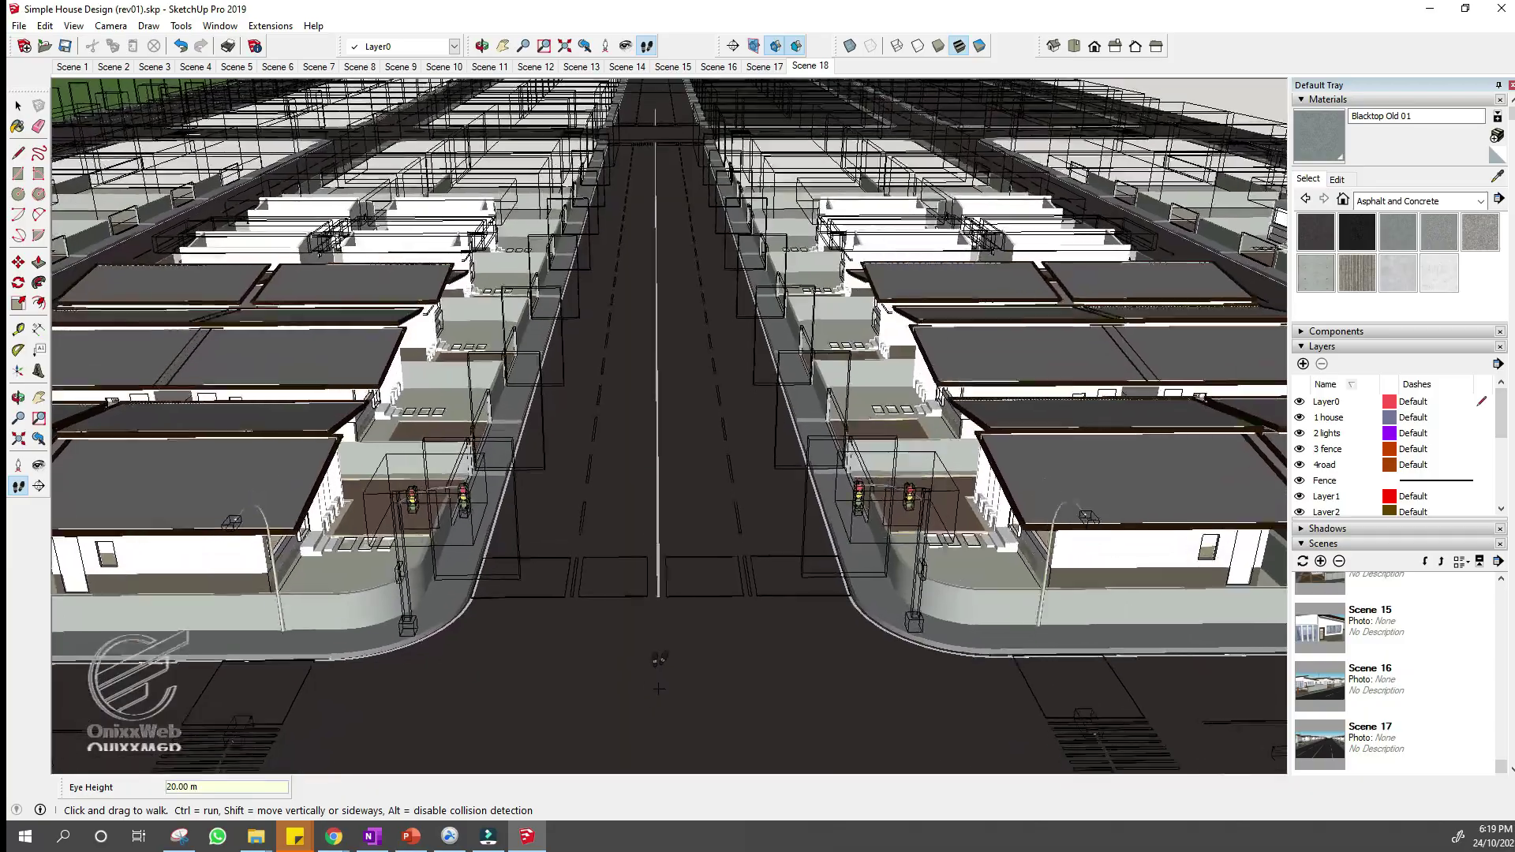
Add the elevated view farther along the central road as the scene after Scene 18.
{"action": "right_click", "coordinate": [812, 66]}
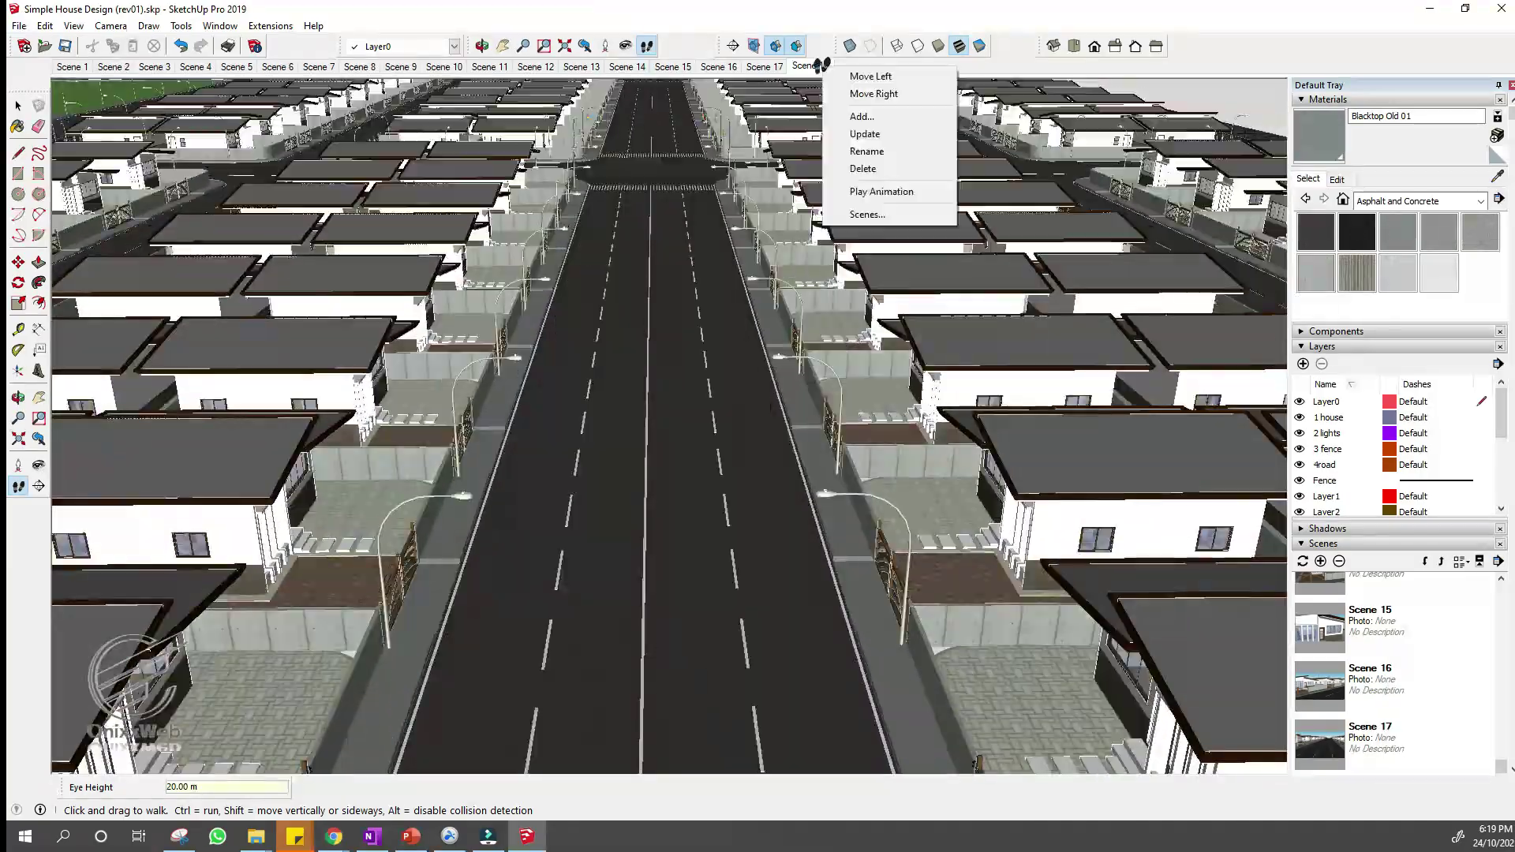
{"action": "left_click", "coordinate": [876, 117]}
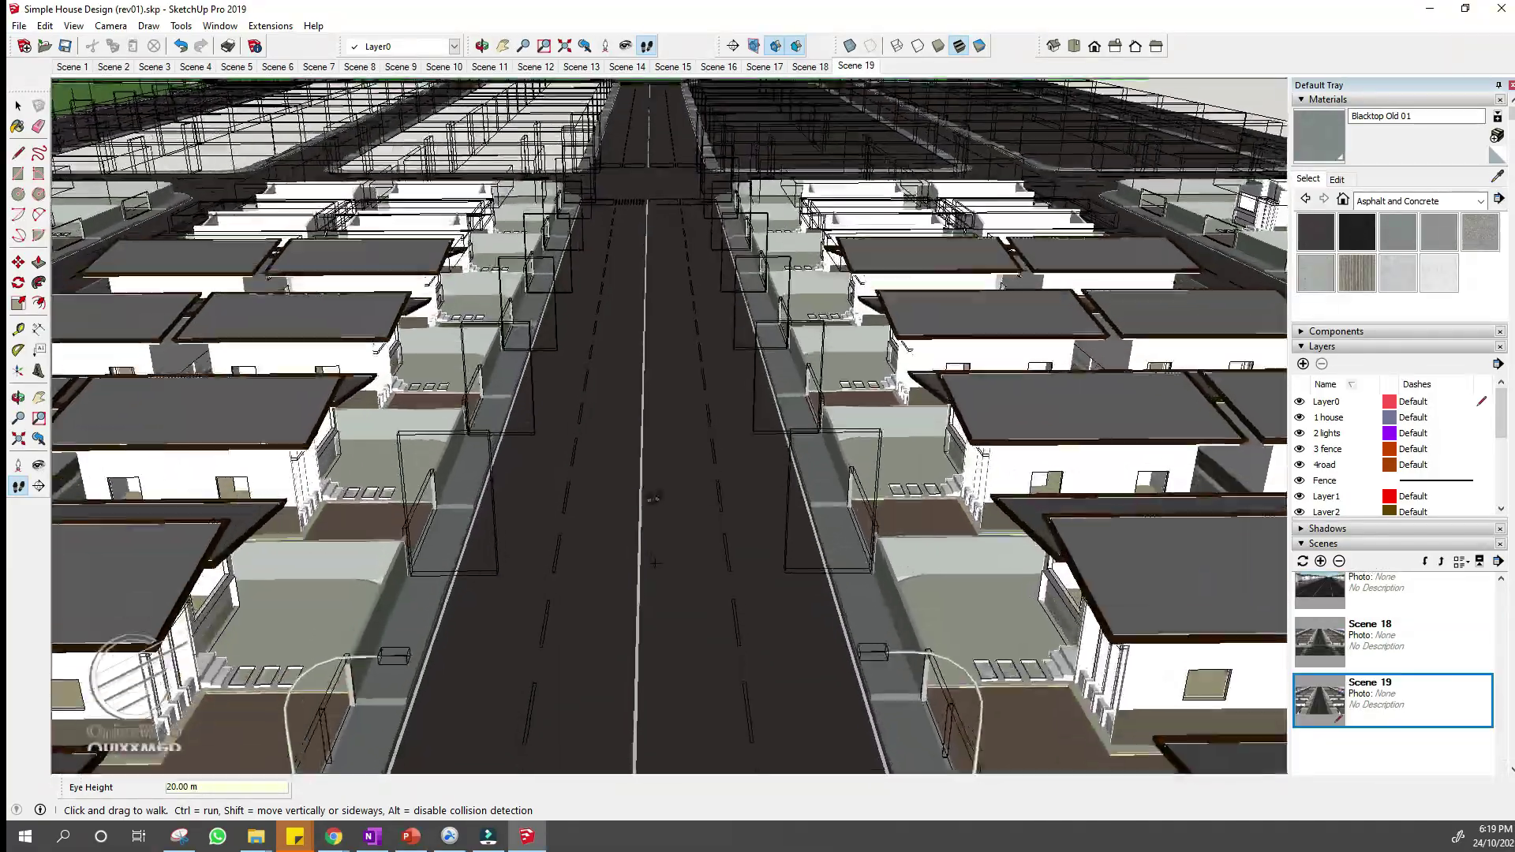
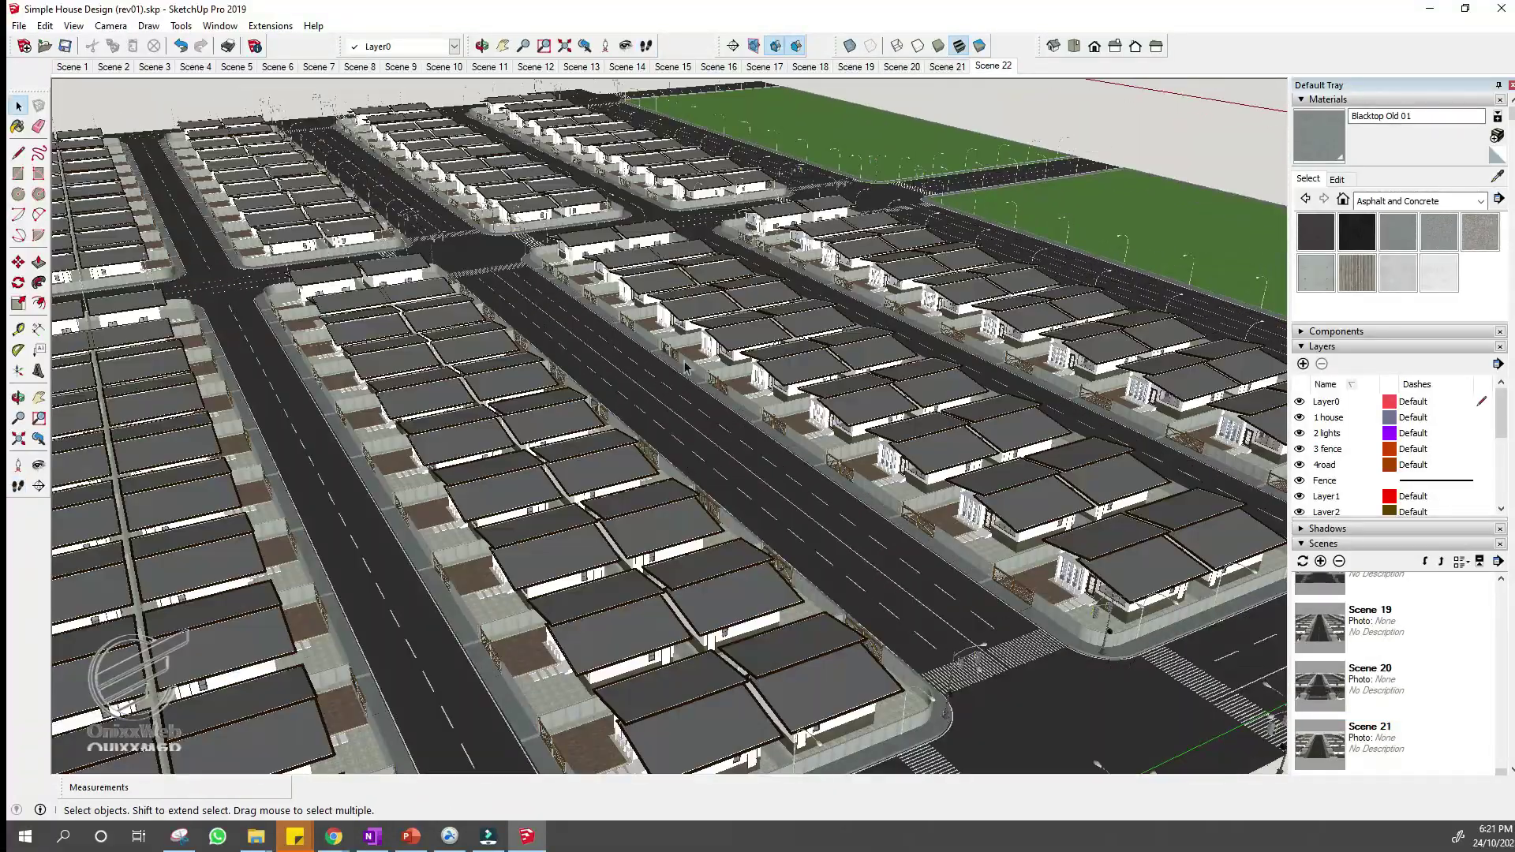
Orbit to a flatter oblique aerial view over the housing blocks and add it as the scene after Scene 22.
{"action": "middle_click_drag", "start_coordinate": [677, 395], "coordinate": [674, 356]}
{"action": "scroll", "coordinate": [675, 357], "scroll_direction": "up", "scroll_amount": 1}
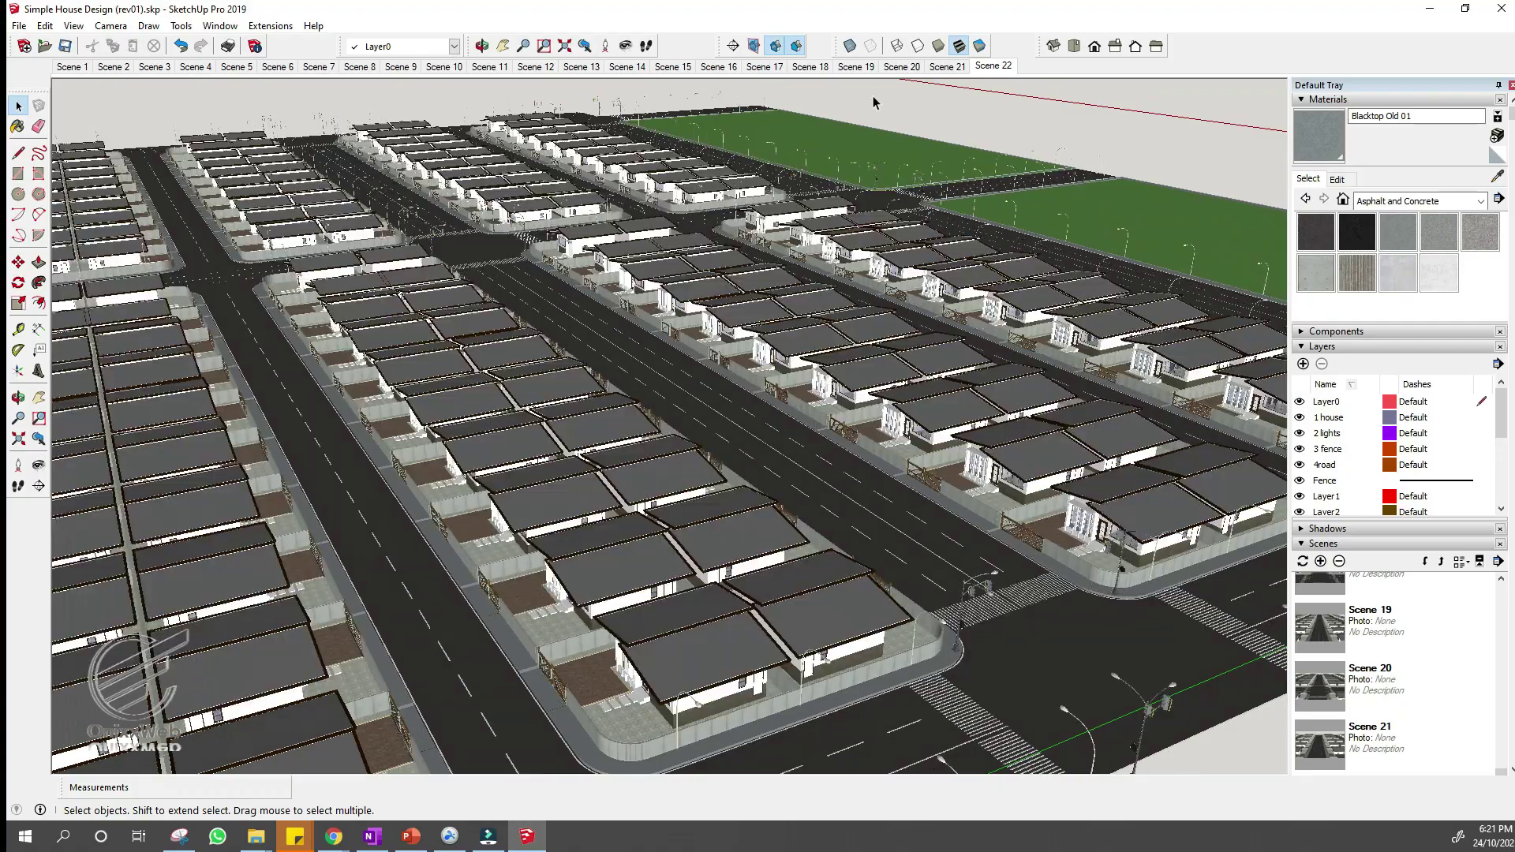
{"action": "right_click", "coordinate": [993, 66]}
{"action": "left_click", "coordinate": [1022, 117]}
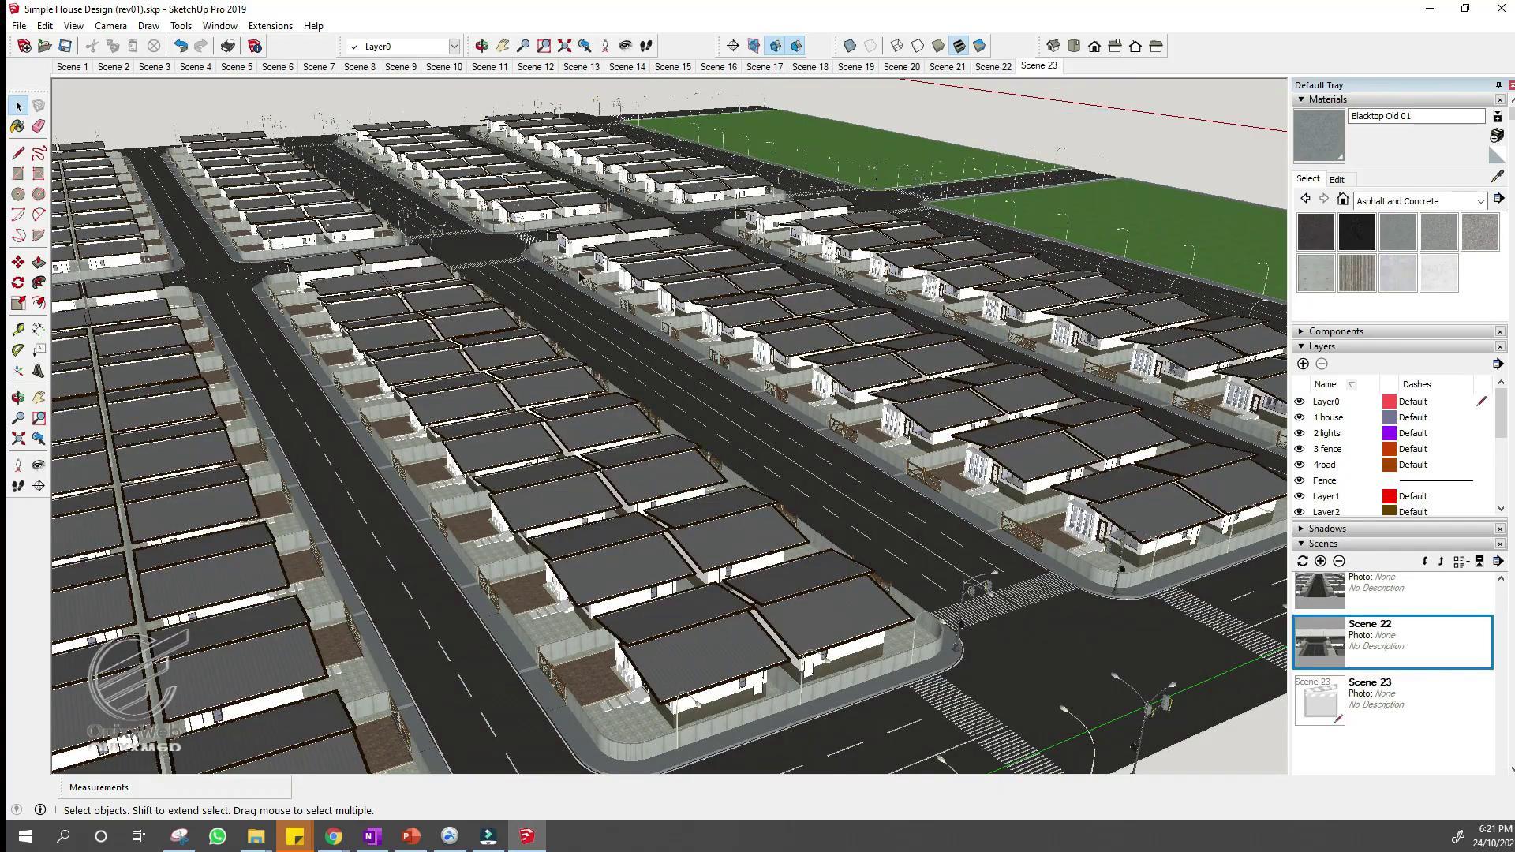
Orbit and zoom the aerial view of the blocks, adding scenes after Scene 23 and Scene 24.
{"action": "scroll", "coordinate": [634, 300], "scroll_direction": "down", "scroll_amount": 2}
{"action": "scroll", "coordinate": [596, 345], "scroll_direction": "up", "scroll_amount": 4}
{"action": "middle_click_drag", "start_coordinate": [606, 345], "coordinate": [1031, 175]}
{"action": "right_click", "coordinate": [1040, 66]}
{"action": "left_click", "coordinate": [1069, 117]}
{"action": "left_click", "coordinate": [1127, 126]}
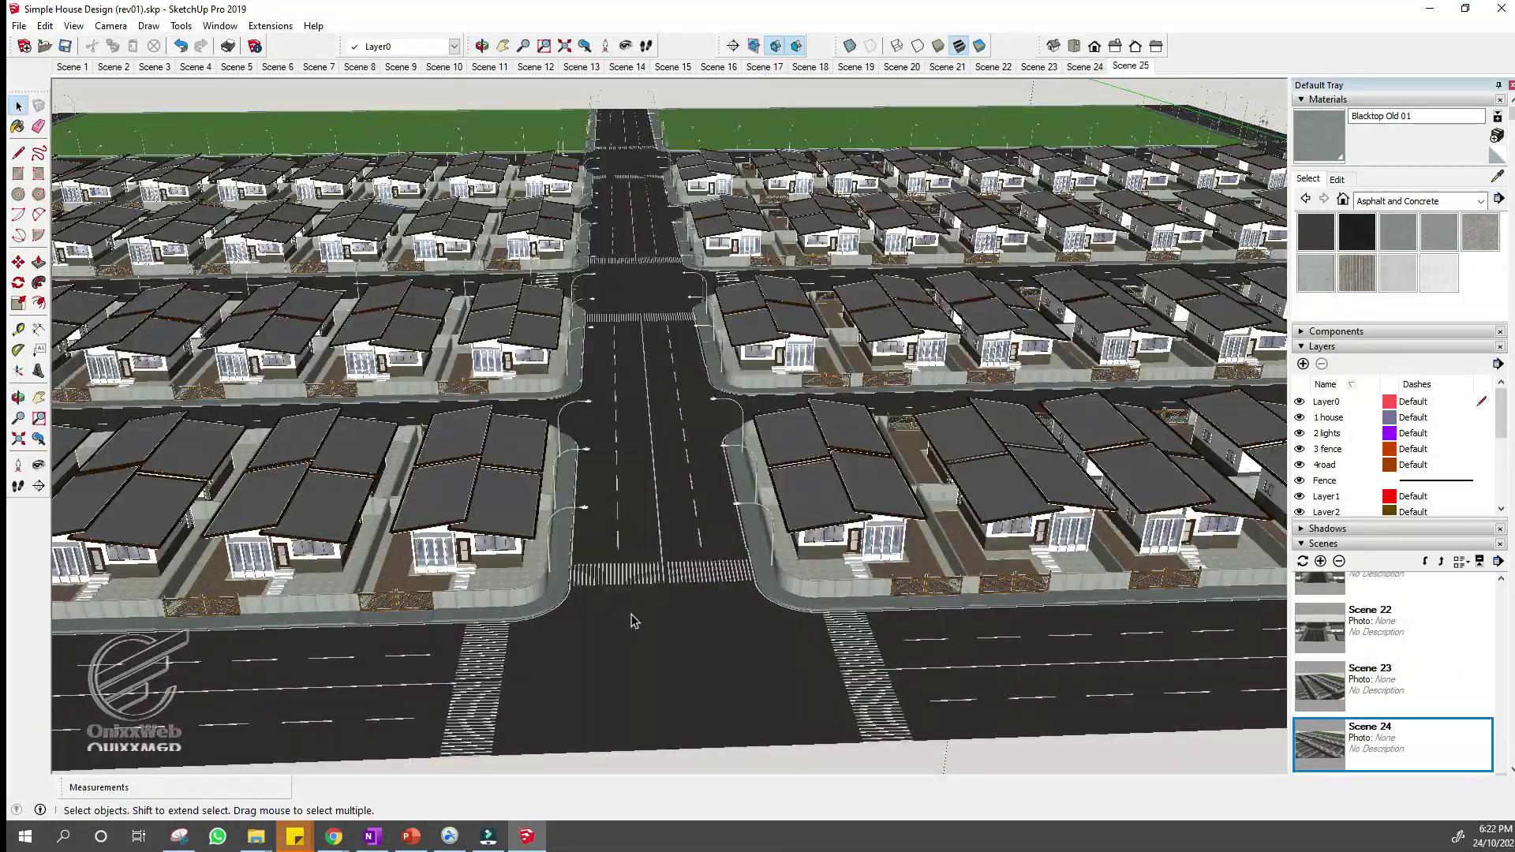
Zoom in on the cross street between the corner houses and add the view as the scene after Scene 25.
{"action": "middle_click_drag", "start_coordinate": [632, 615], "coordinate": [618, 581]}
{"action": "scroll", "coordinate": [606, 655], "scroll_direction": "up", "scroll_amount": 2}
{"action": "scroll", "coordinate": [694, 521], "scroll_direction": "up", "scroll_amount": 3}
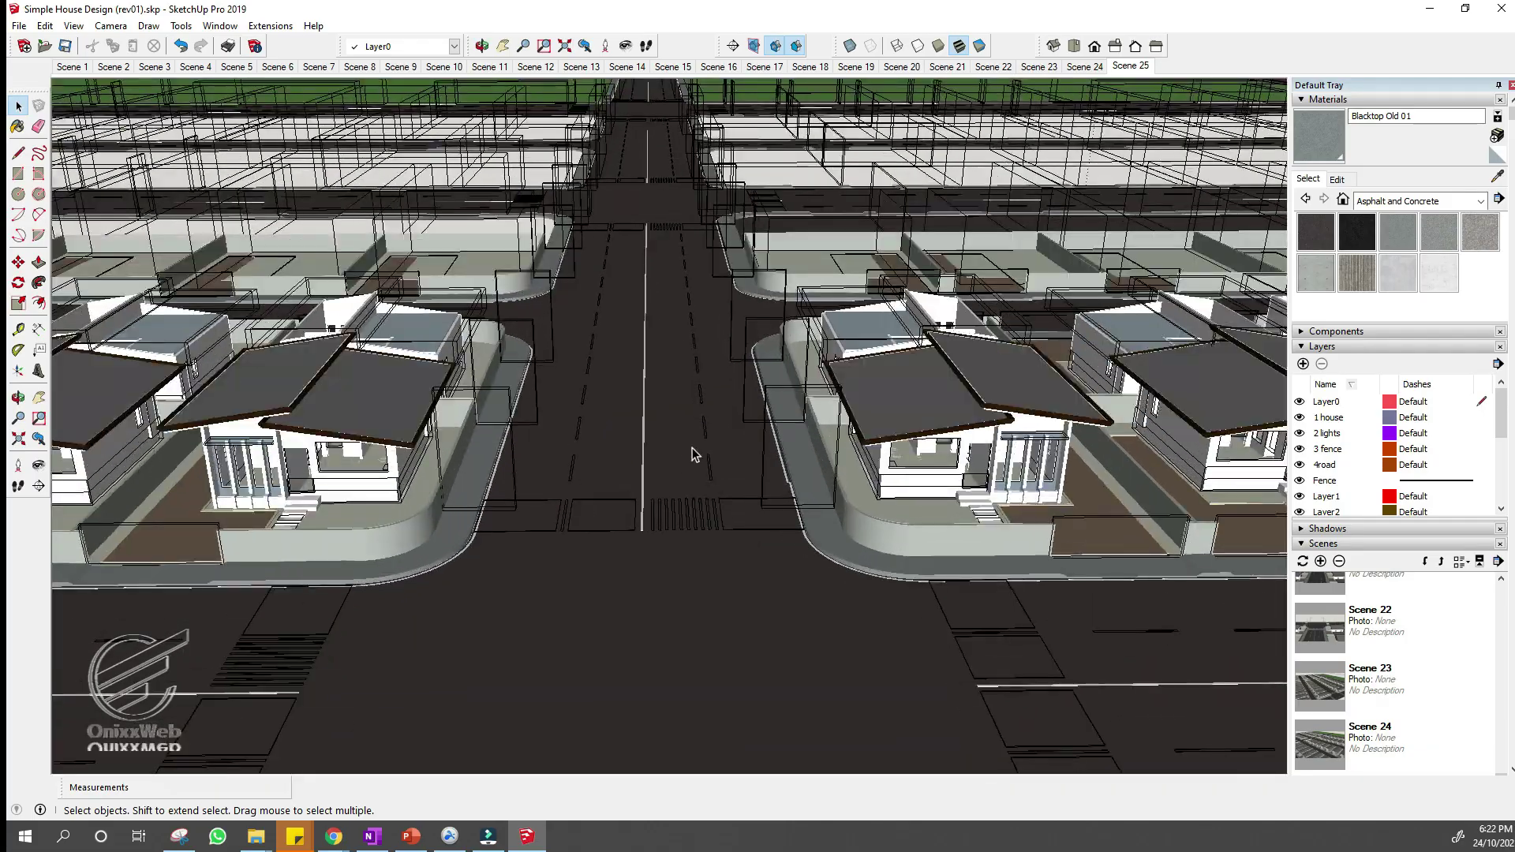
{"action": "left_click", "coordinate": [1165, 120]}
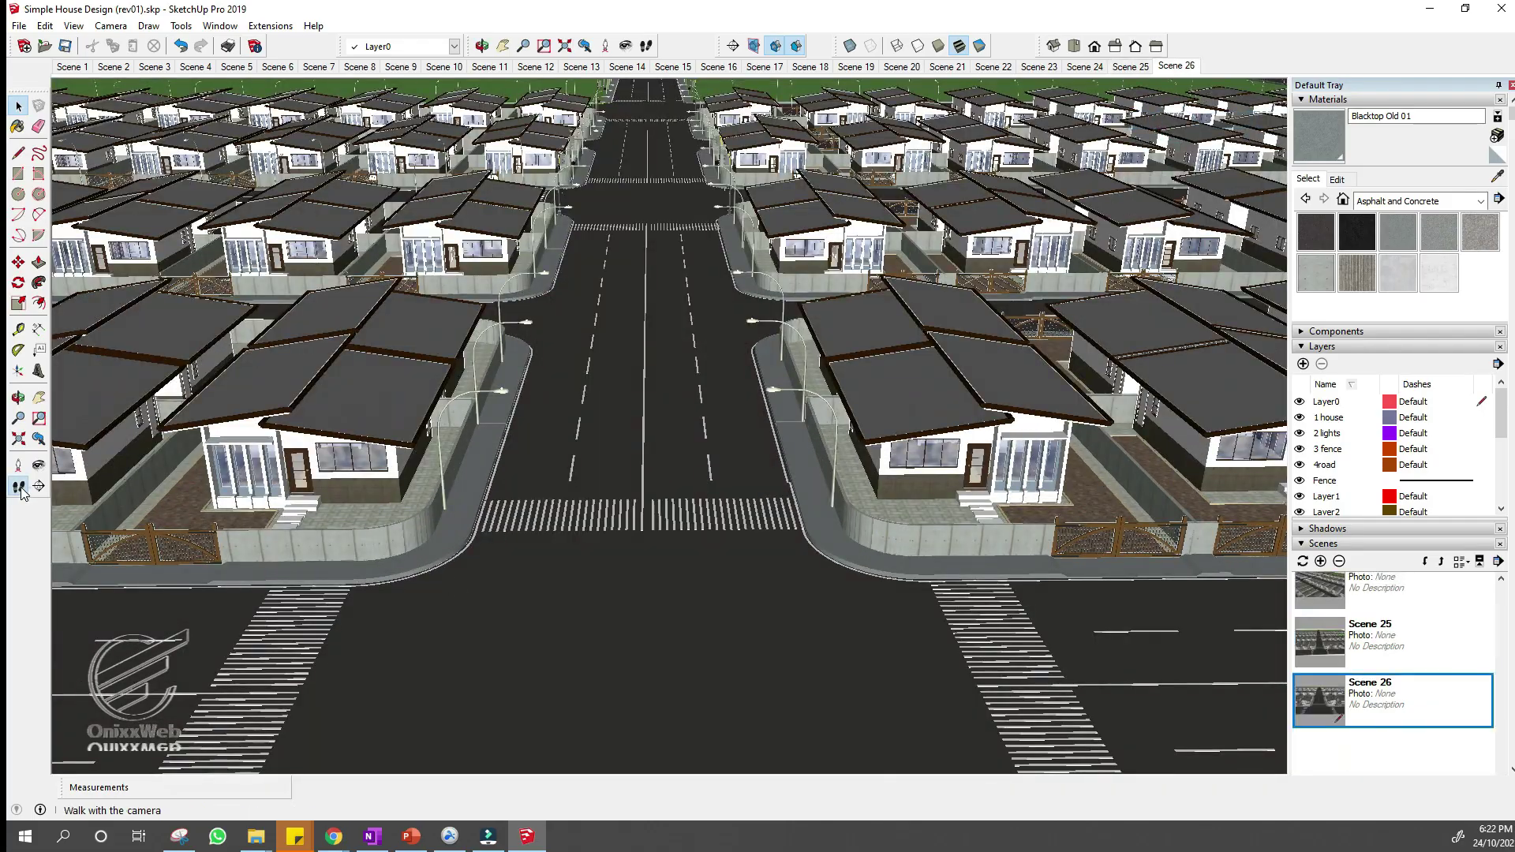
Walk forward along the cross street in two stages, adding each view as a scene after Scene 26.
{"action": "left_click", "coordinate": [17, 486]}
{"action": "left_click_drag", "start_coordinate": [633, 675], "coordinate": [636, 644]}
{"action": "right_click", "coordinate": [1175, 70]}
{"action": "left_click_drag", "start_coordinate": [639, 445], "coordinate": [638, 419]}
{"action": "right_click", "coordinate": [1238, 67]}
{"action": "left_click", "coordinate": [1259, 117]}
Walk ahead to the road between the grass fields, adding the views along the way as scenes after Scene 28.
{"action": "left_click_drag", "start_coordinate": [626, 484], "coordinate": [590, 371]}
{"action": "right_click", "coordinate": [1280, 73]}
{"action": "left_click", "coordinate": [1316, 123]}
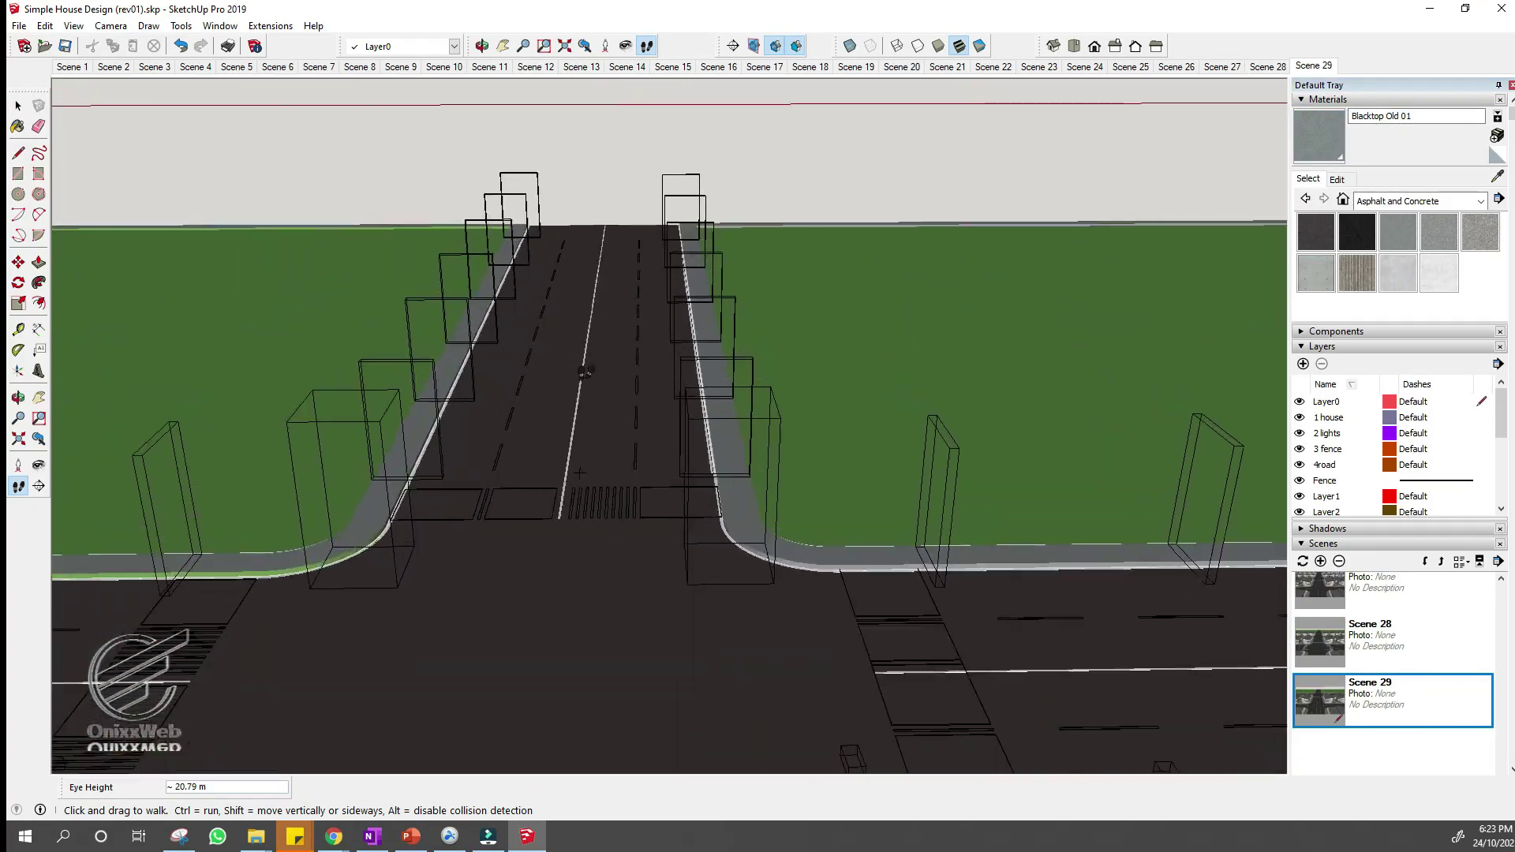
{"action": "right_click", "coordinate": [1313, 67]}
{"action": "left_click", "coordinate": [1350, 117]}
{"action": "left_click_drag", "start_coordinate": [520, 453], "coordinate": [536, 384]}
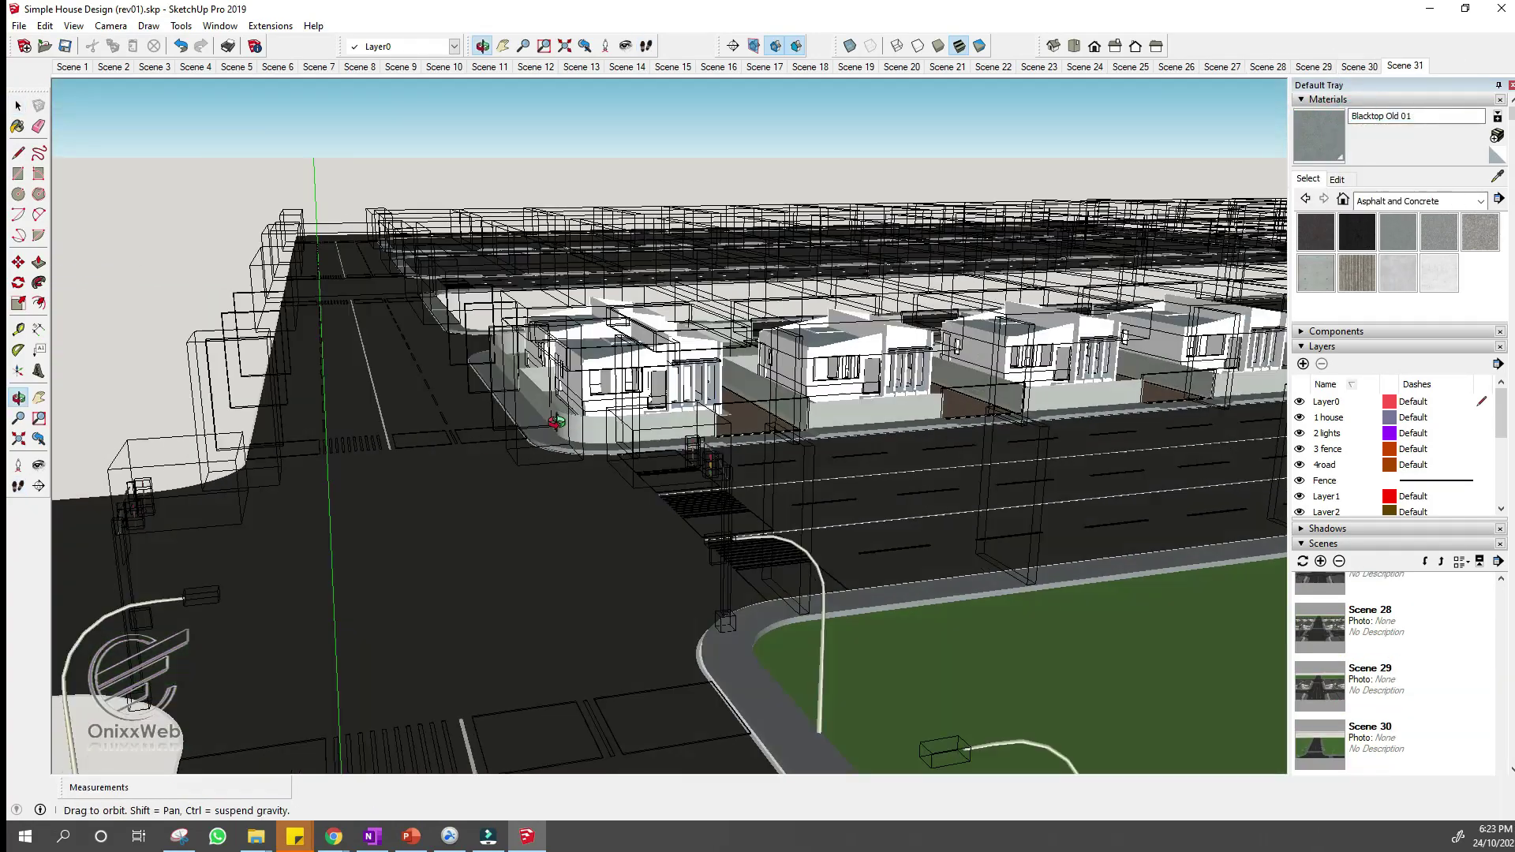
Orbit to an elevated view of the corner intersection with the tray closed and add it as the scene after Scene 31.
{"action": "middle_click_drag", "start_coordinate": [410, 552], "coordinate": [530, 368]}
{"action": "scroll", "coordinate": [368, 616], "scroll_direction": "up", "scroll_amount": 3}
{"action": "left_click", "coordinate": [1509, 85]}
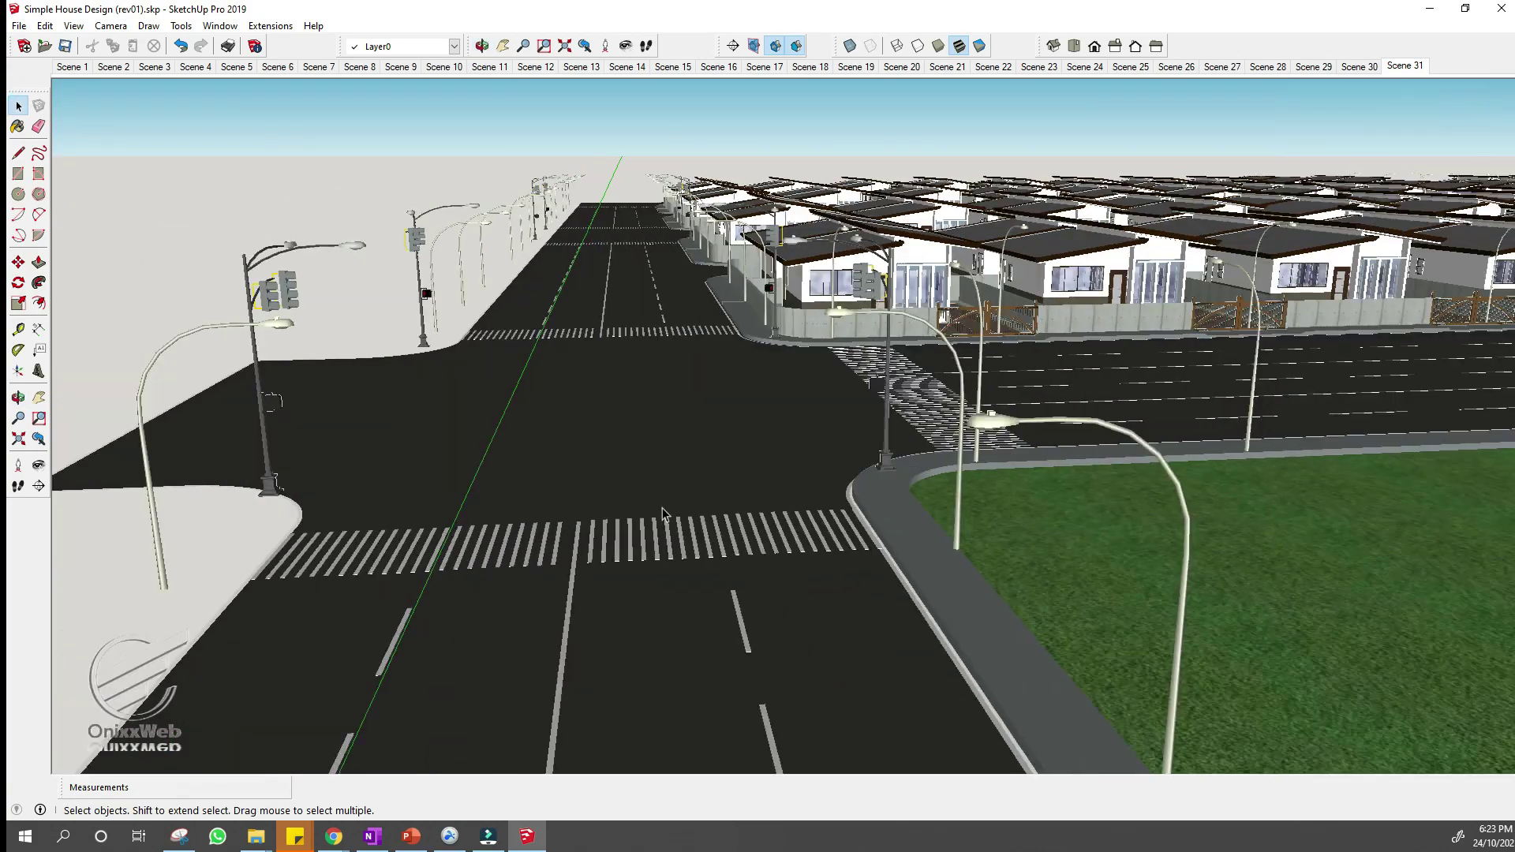
{"action": "middle_click_drag", "start_coordinate": [662, 509], "coordinate": [713, 471]}
{"action": "right_click", "coordinate": [1409, 66]}
{"action": "left_click", "coordinate": [1427, 114]}
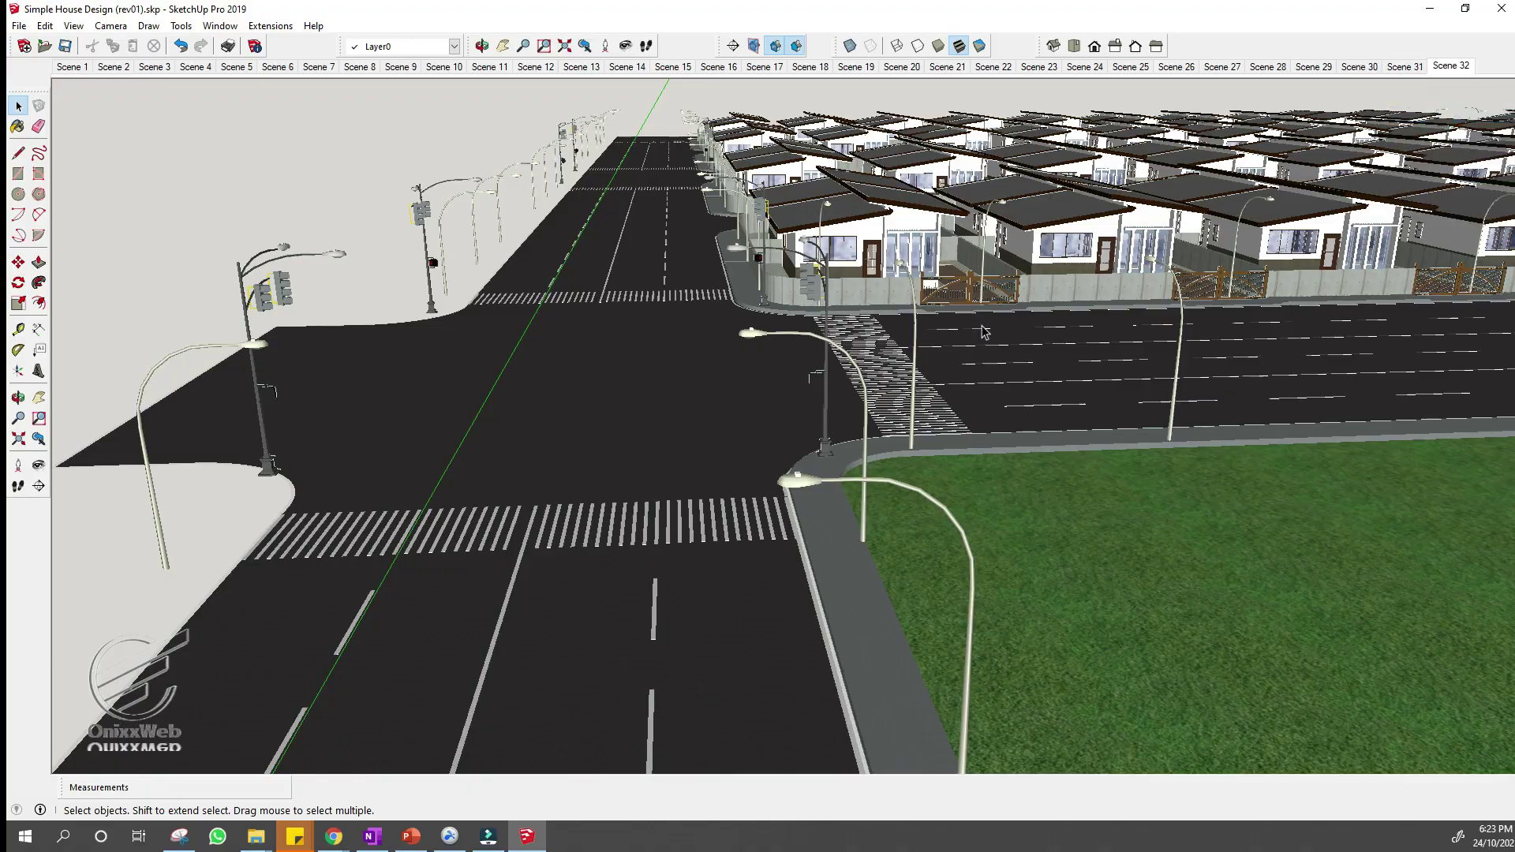
Pan sideways from the corner intersection along the front row of houses and add the view as the scene after Scene 32.
{"action": "left_click", "coordinate": [38, 397]}
{"action": "left_click_drag", "start_coordinate": [1405, 261], "coordinate": [166, 383]}
{"action": "right_click", "coordinate": [1448, 67]}
{"action": "left_click", "coordinate": [1447, 119]}
Pan along the front street until the central road intersection is in the middle and add the view after Scene 33.
{"action": "left_click_drag", "start_coordinate": [1199, 286], "coordinate": [347, 281]}
{"action": "right_click", "coordinate": [1494, 67]}
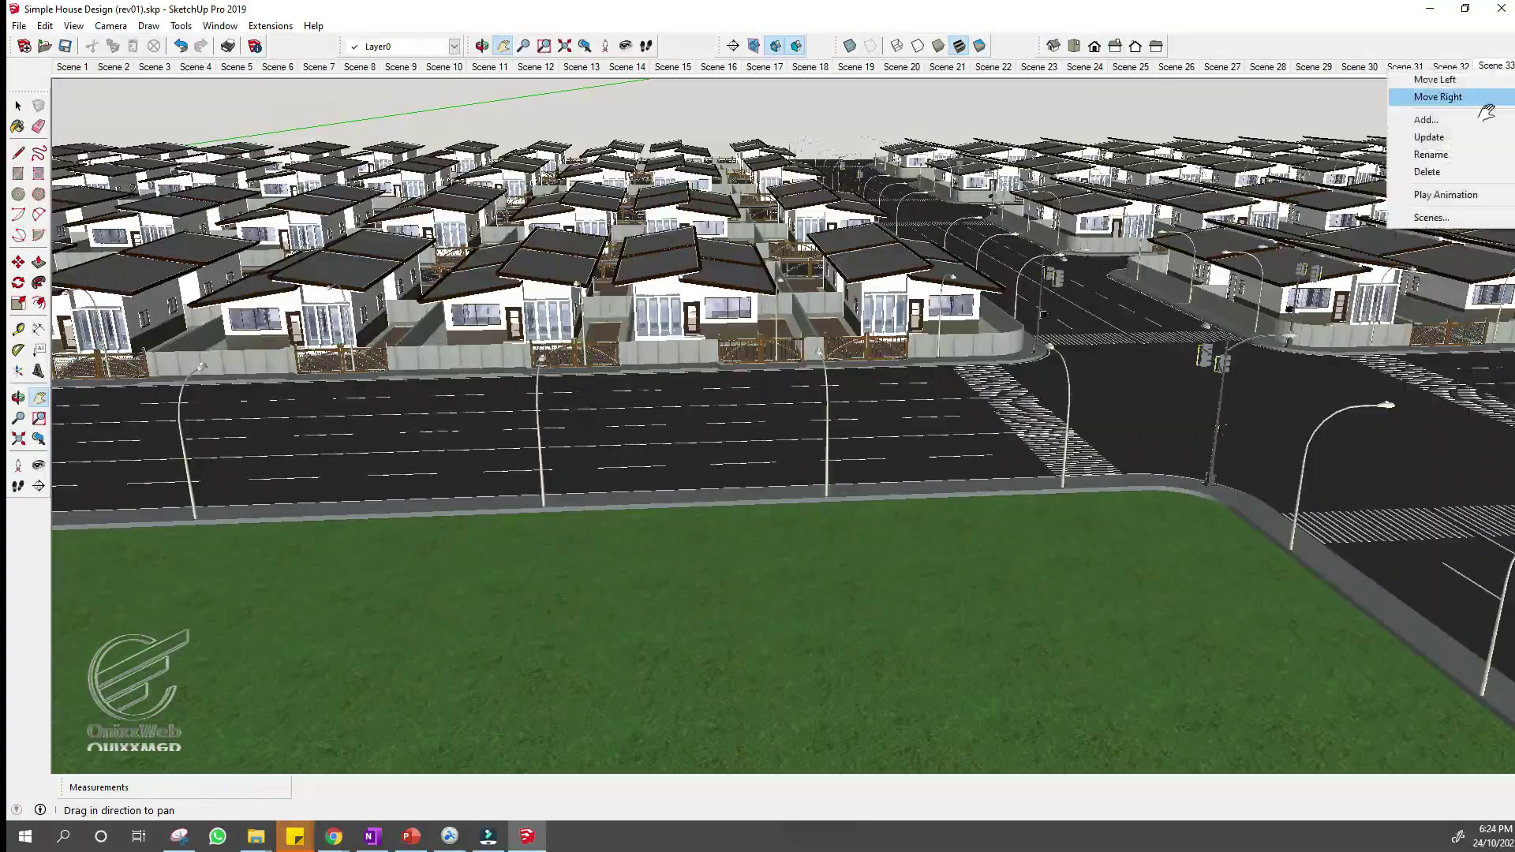
{"action": "left_click", "coordinate": [1482, 119]}
{"action": "left_click_drag", "start_coordinate": [1243, 207], "coordinate": [1088, 197]}
{"action": "right_click", "coordinate": [1461, 66]}
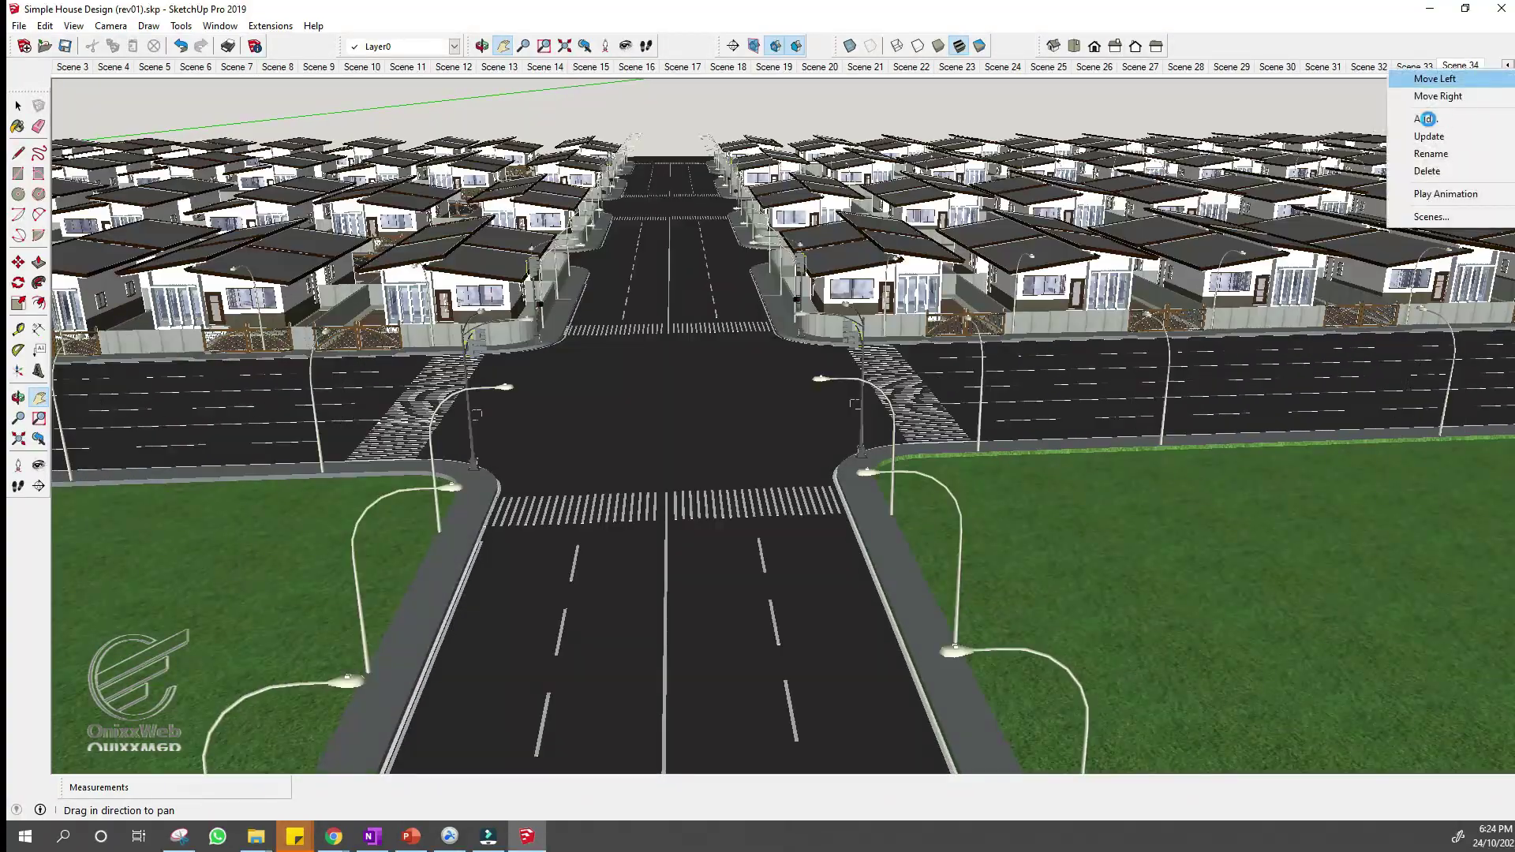
{"action": "left_click", "coordinate": [1449, 120]}
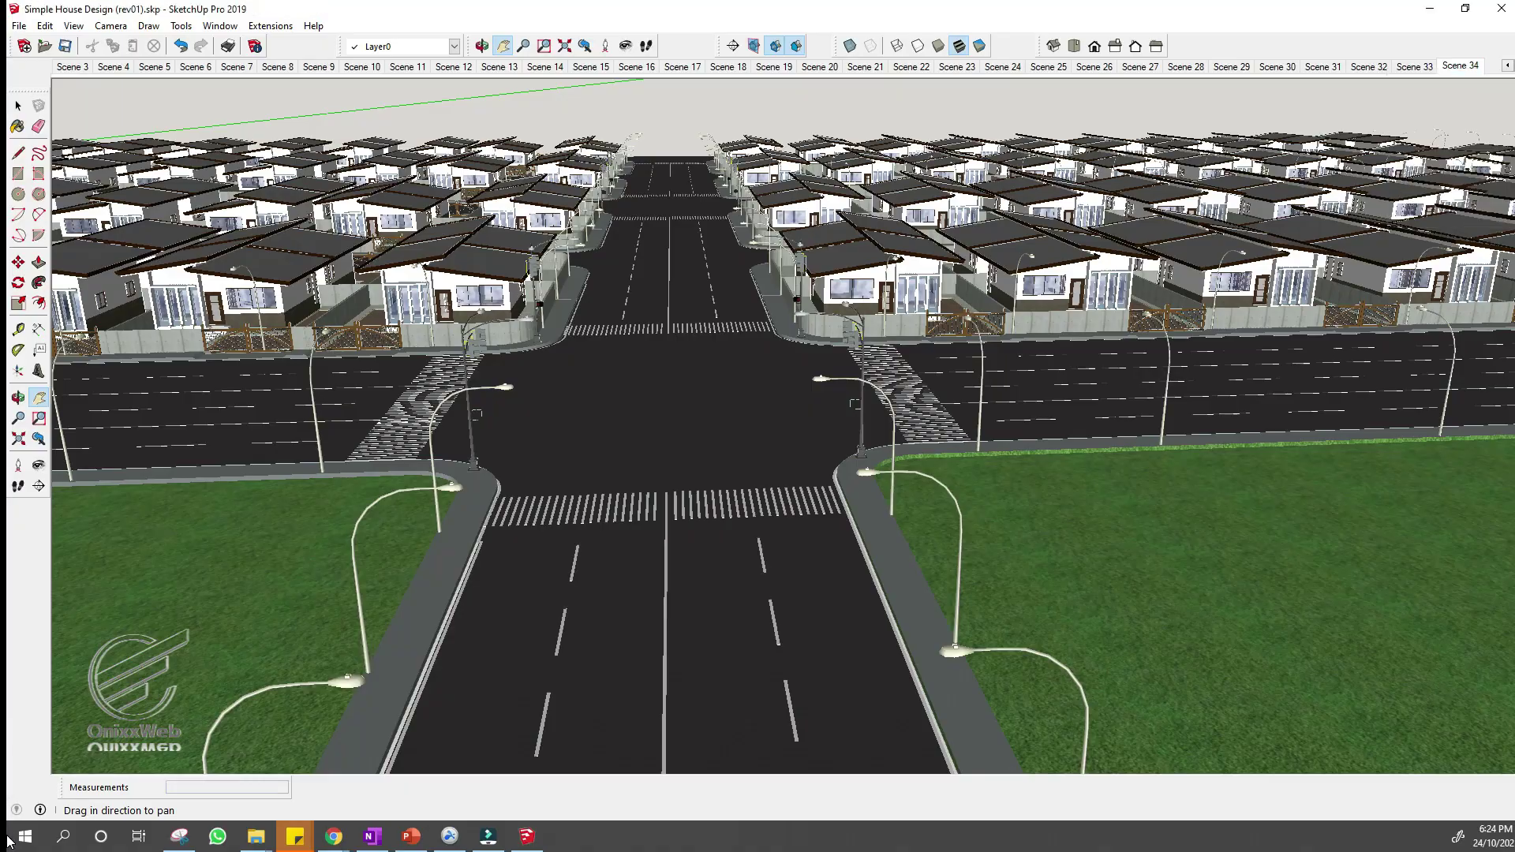
Pan farther along the front street in two stages, adding each view of the house rows as a scene after Scene 34.
{"action": "mouse_move", "coordinate": [1288, 306]}
{"action": "left_mouse_down"}
{"action": "mouse_move", "coordinate": [869, 352]}
{"action": "mouse_move", "coordinate": [588, 359]}
{"action": "left_mouse_up"}
{"action": "right_click", "coordinate": [1460, 66]}
{"action": "left_click", "coordinate": [1460, 120]}
{"action": "left_click_drag", "start_coordinate": [1255, 320], "coordinate": [583, 361]}
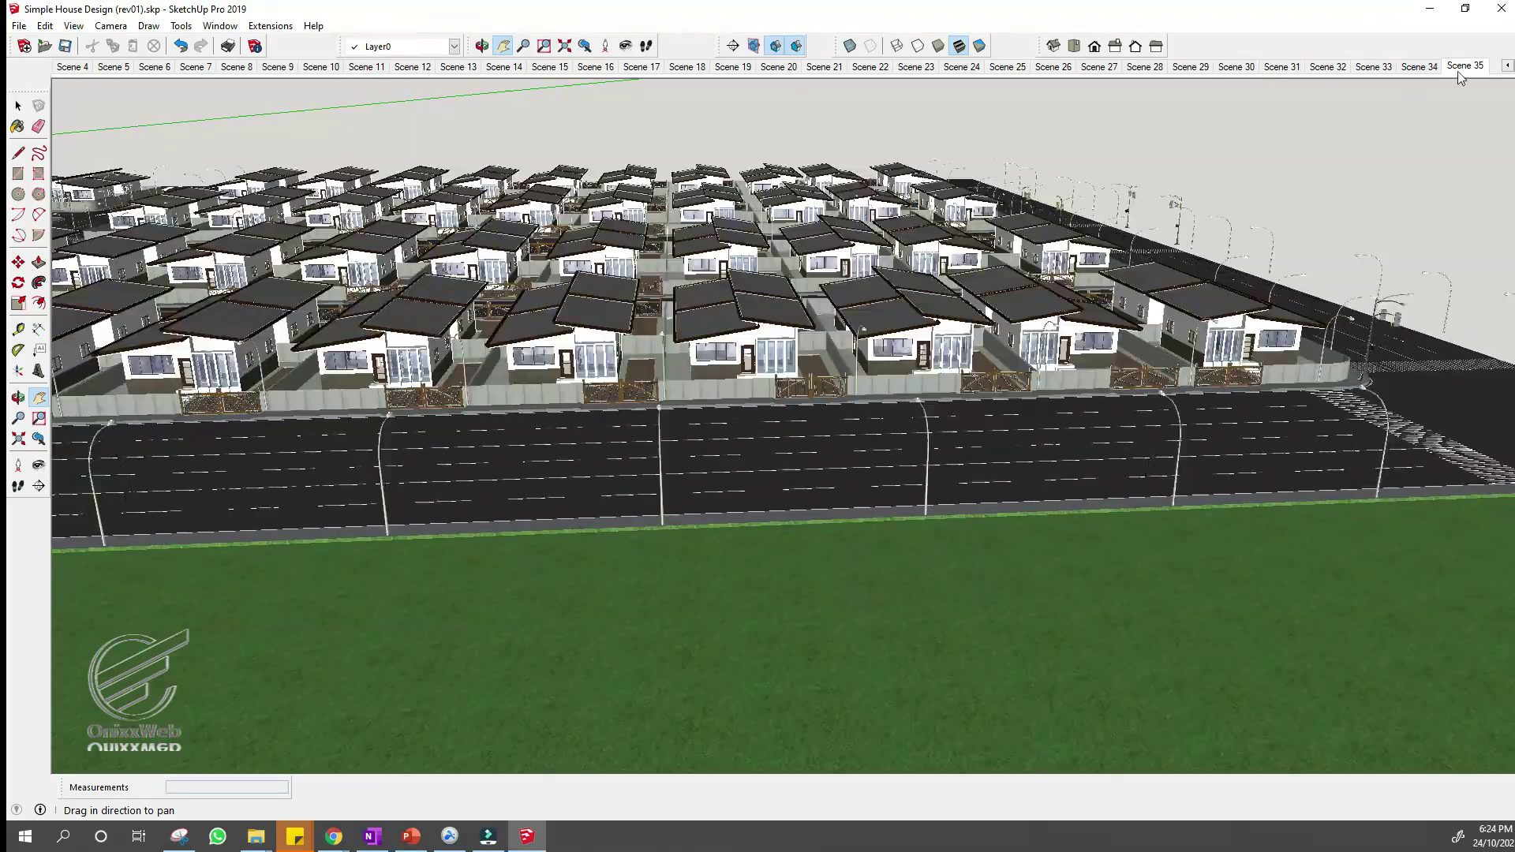
{"action": "left_click", "coordinate": [1461, 121]}
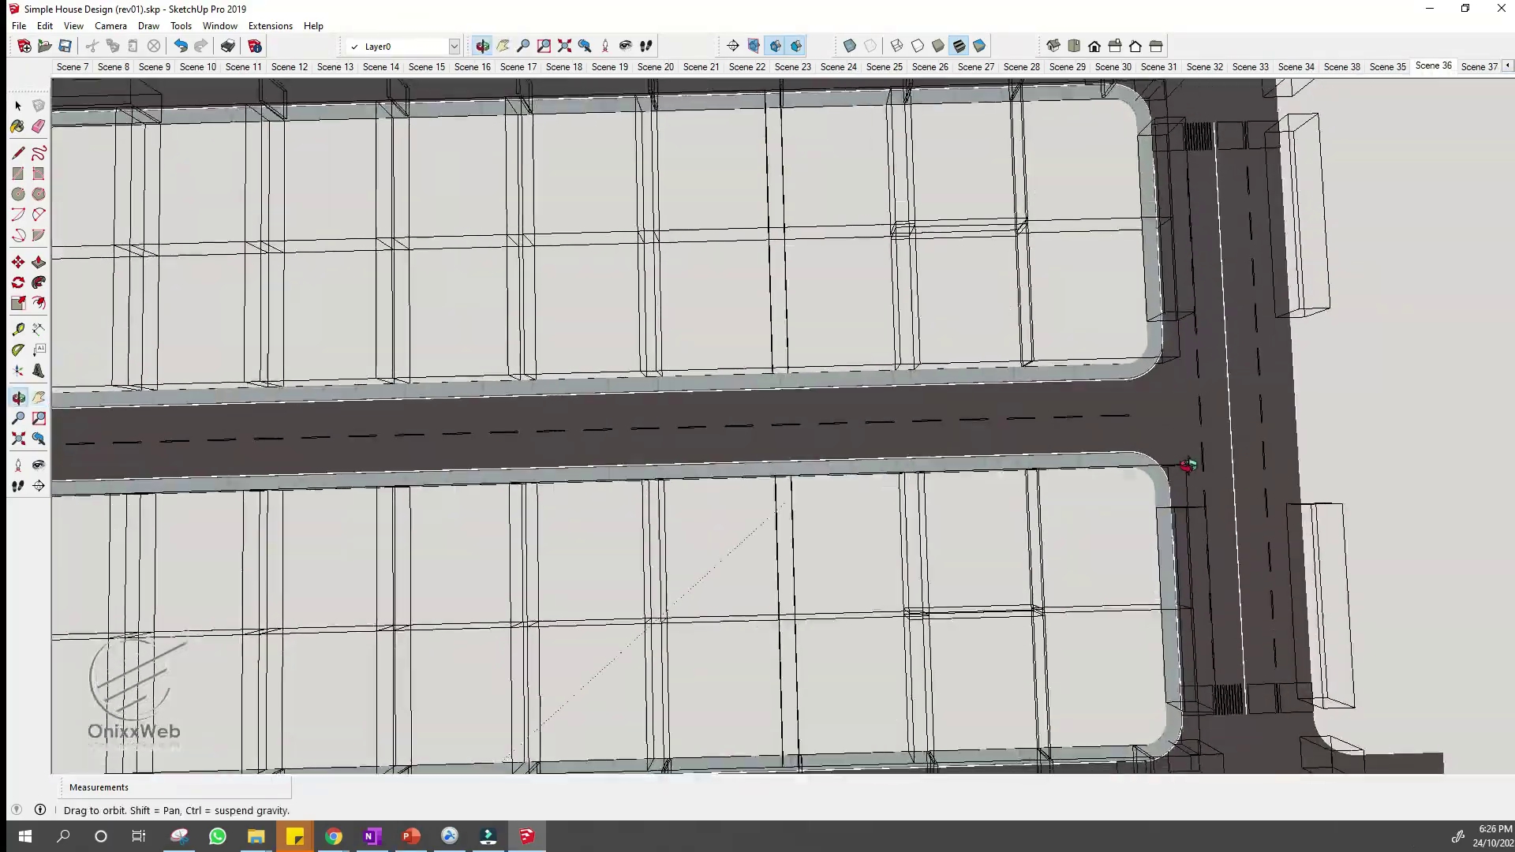
Frame a top-down view of the T-junction at the subdivision's edge road and add it as the scene after Scene 36.
{"action": "middle_click_drag", "start_coordinate": [1188, 466], "coordinate": [1168, 470]}
{"action": "scroll", "coordinate": [1022, 487], "scroll_direction": "down", "scroll_amount": 2}
{"action": "scroll", "coordinate": [1160, 440], "scroll_direction": "up", "scroll_amount": 4}
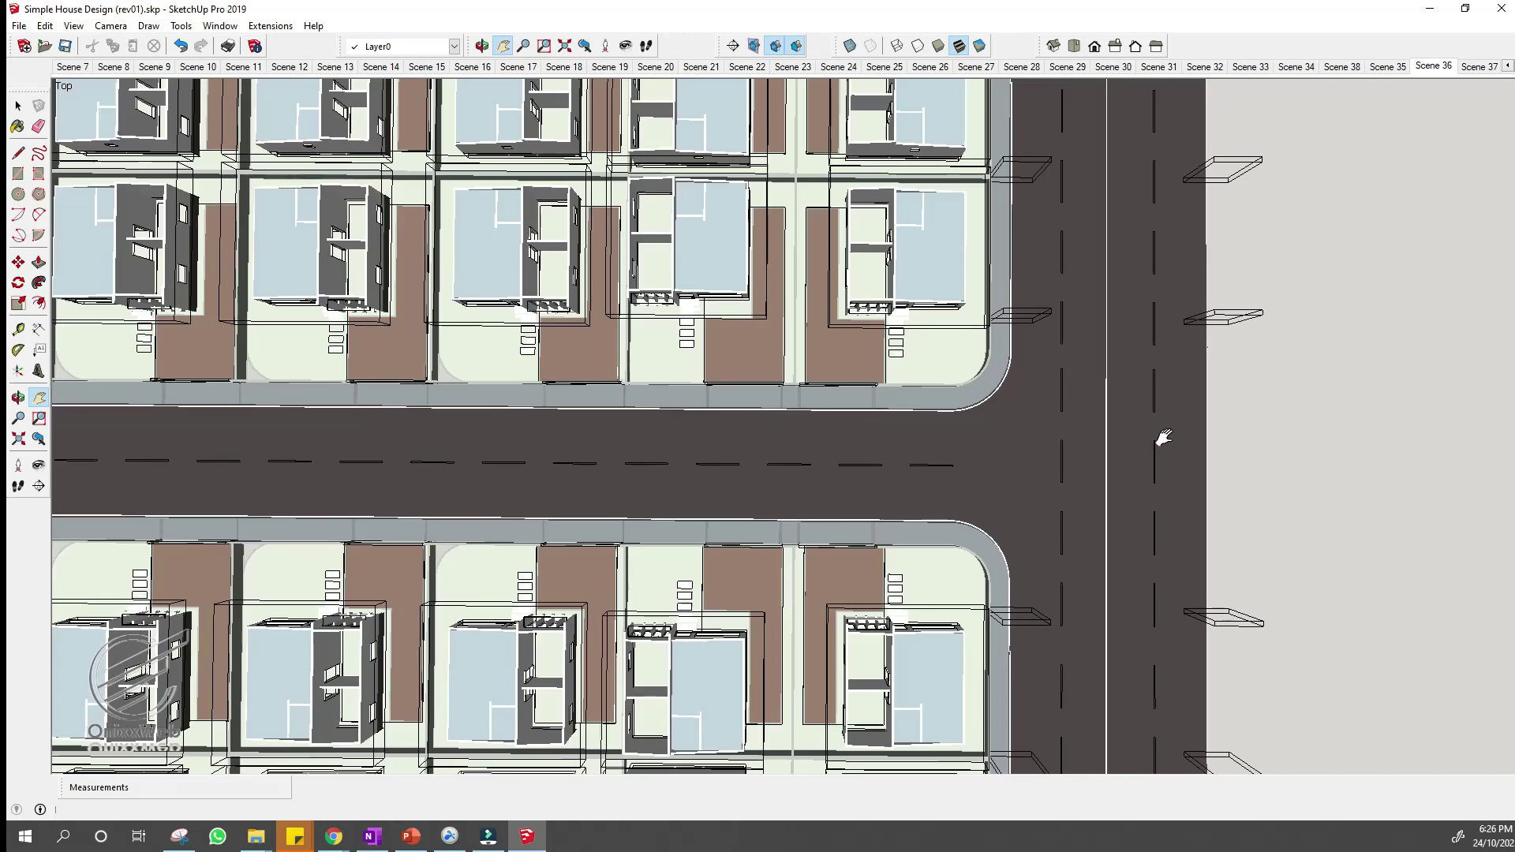
{"action": "left_click_drag", "start_coordinate": [1077, 368], "coordinate": [1069, 348]}
{"action": "middle_click_drag", "start_coordinate": [1069, 348], "coordinate": [1096, 514]}
{"action": "middle_click_drag", "start_coordinate": [1103, 399], "coordinate": [1030, 441]}
{"action": "left_click", "coordinate": [1514, 66]}
{"action": "right_click", "coordinate": [1387, 70]}
{"action": "left_click", "coordinate": [1128, 490]}
{"action": "scroll", "coordinate": [1129, 491], "scroll_direction": "up", "scroll_amount": 1}
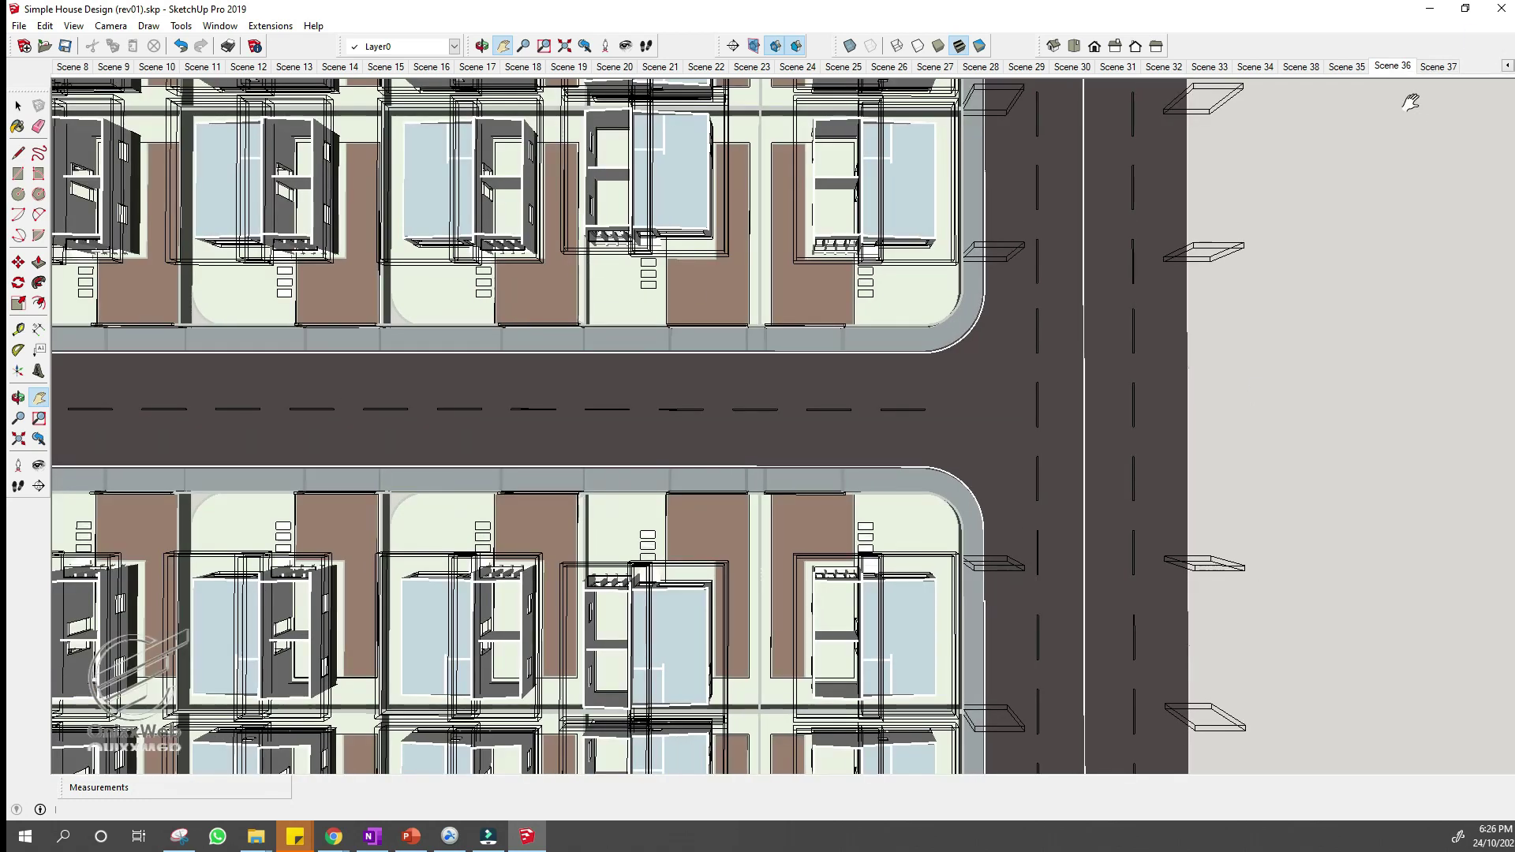
{"action": "right_click", "coordinate": [1391, 62]}
{"action": "left_click", "coordinate": [1427, 111]}
Move the top-down T-junction scene behind Scene 37 and display it.
{"action": "right_click", "coordinate": [1454, 65]}
{"action": "left_click", "coordinate": [1459, 96]}
{"action": "left_click", "coordinate": [1513, 66]}
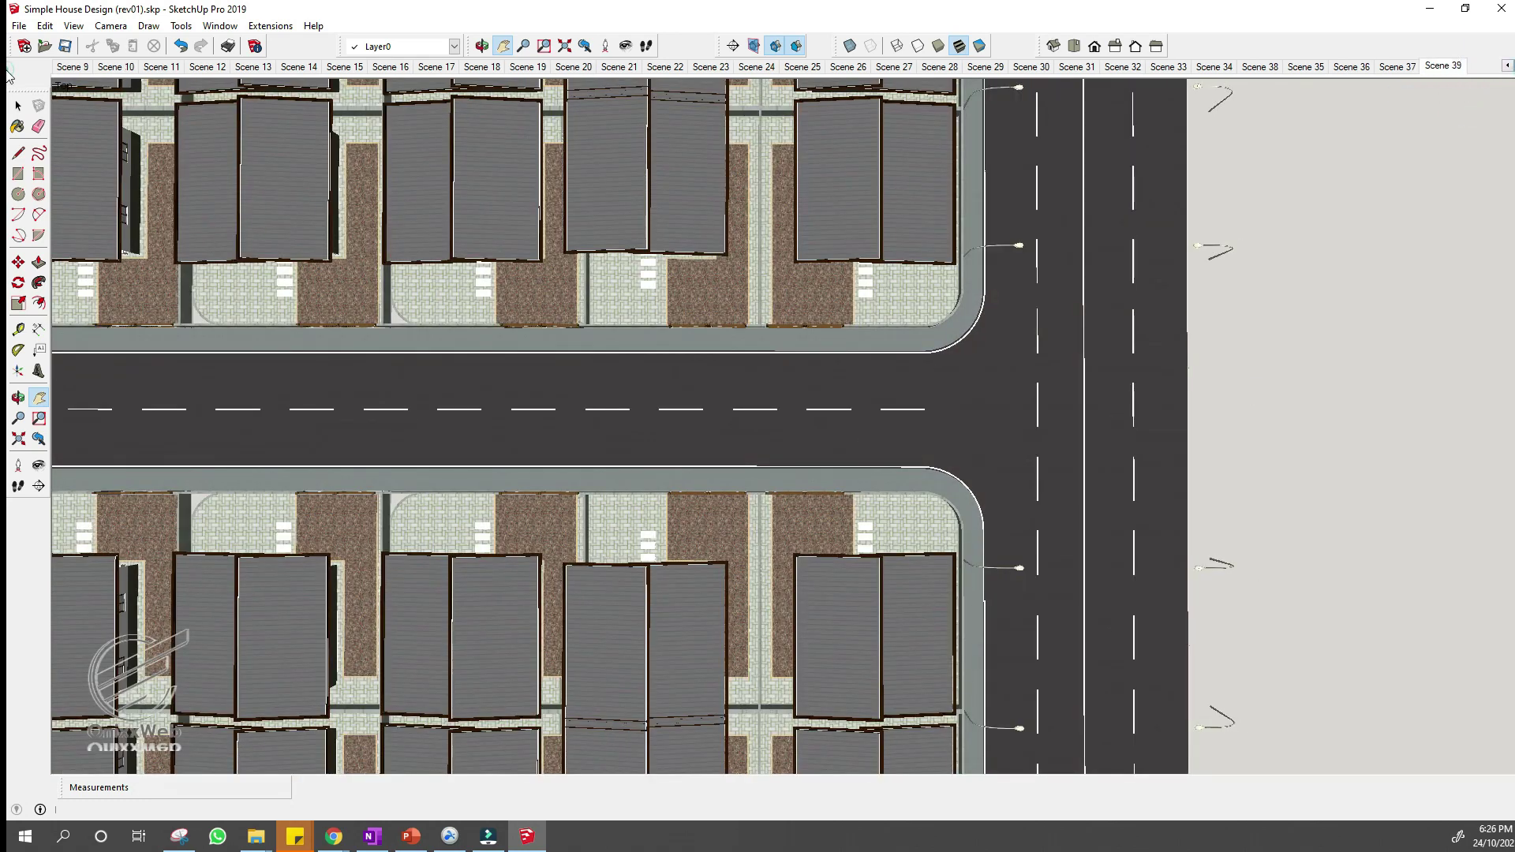
{"action": "left_click", "coordinate": [1452, 68]}
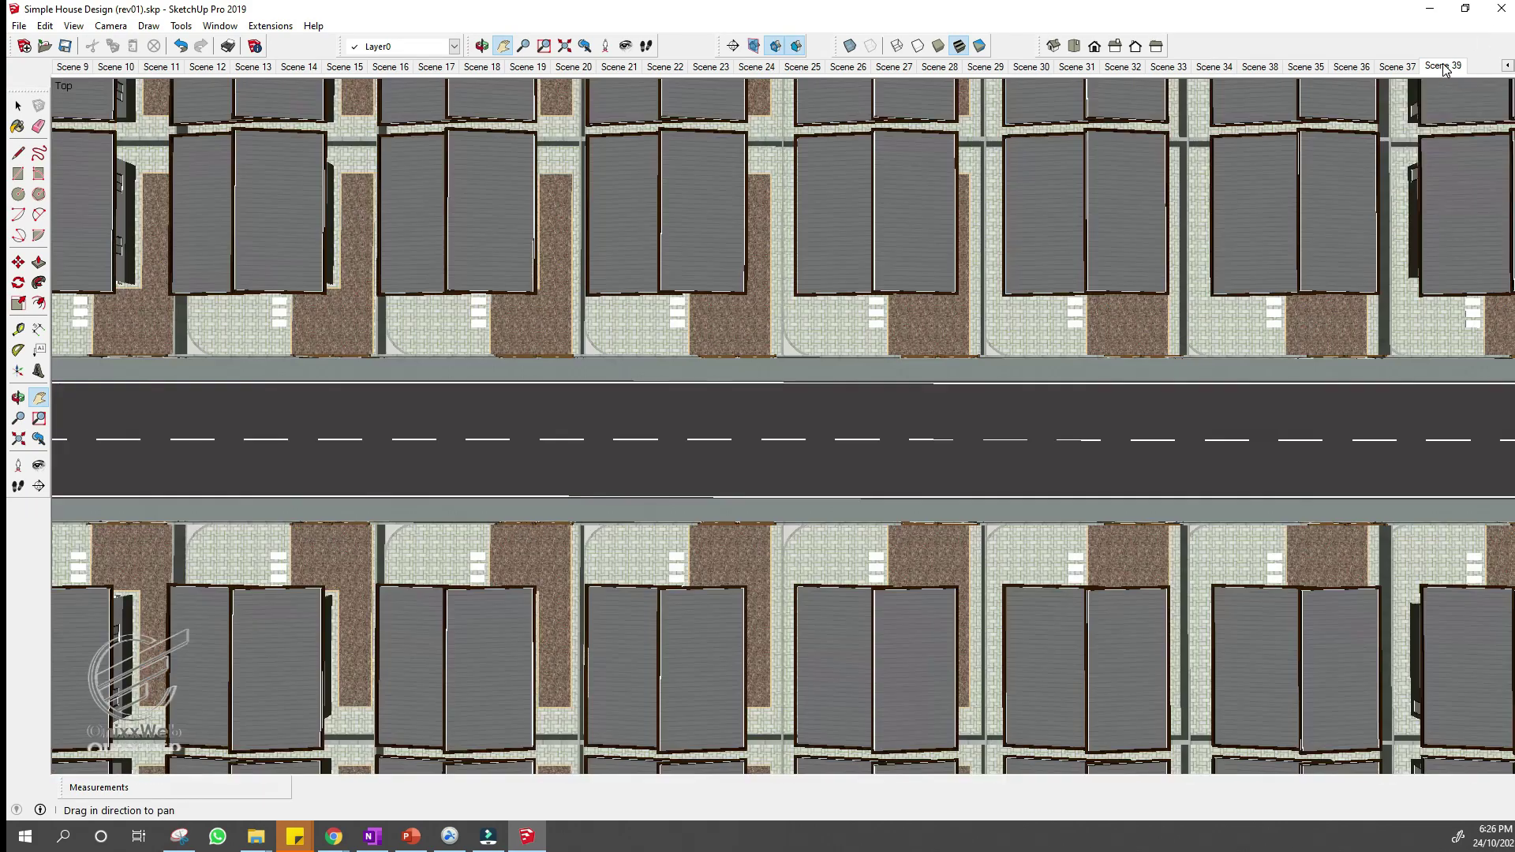
Add the top view along the side street after Scene 39, pan to the crossroads, and add that view after Scene 40.
{"action": "right_click", "coordinate": [1444, 69]}
{"action": "left_click", "coordinate": [1461, 119]}
{"action": "left_click_drag", "start_coordinate": [676, 426], "coordinate": [1393, 456]}
{"action": "right_click", "coordinate": [1449, 66]}
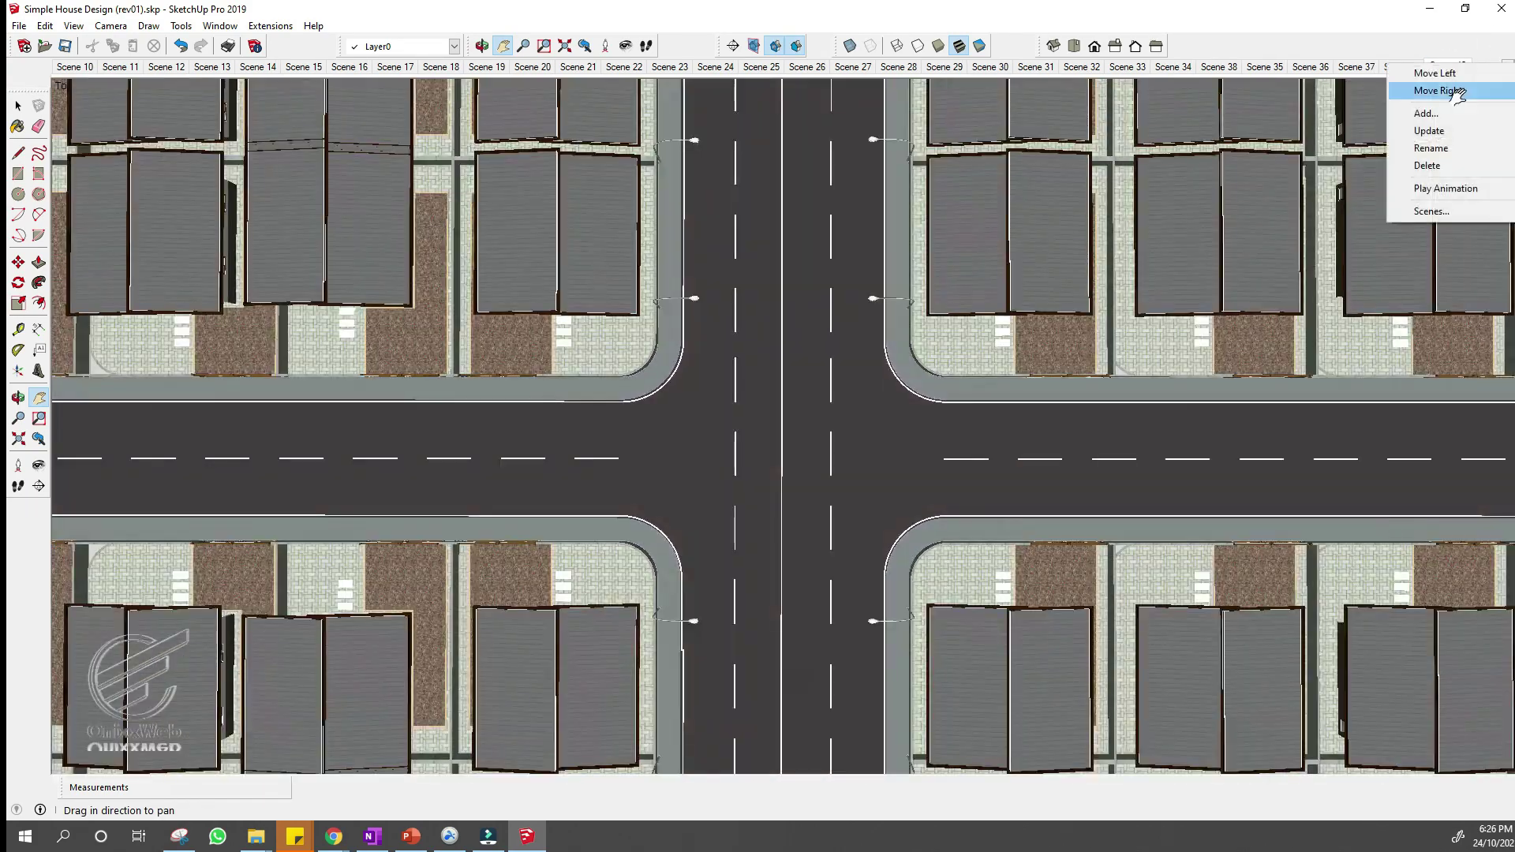
{"action": "left_click", "coordinate": [1436, 91]}
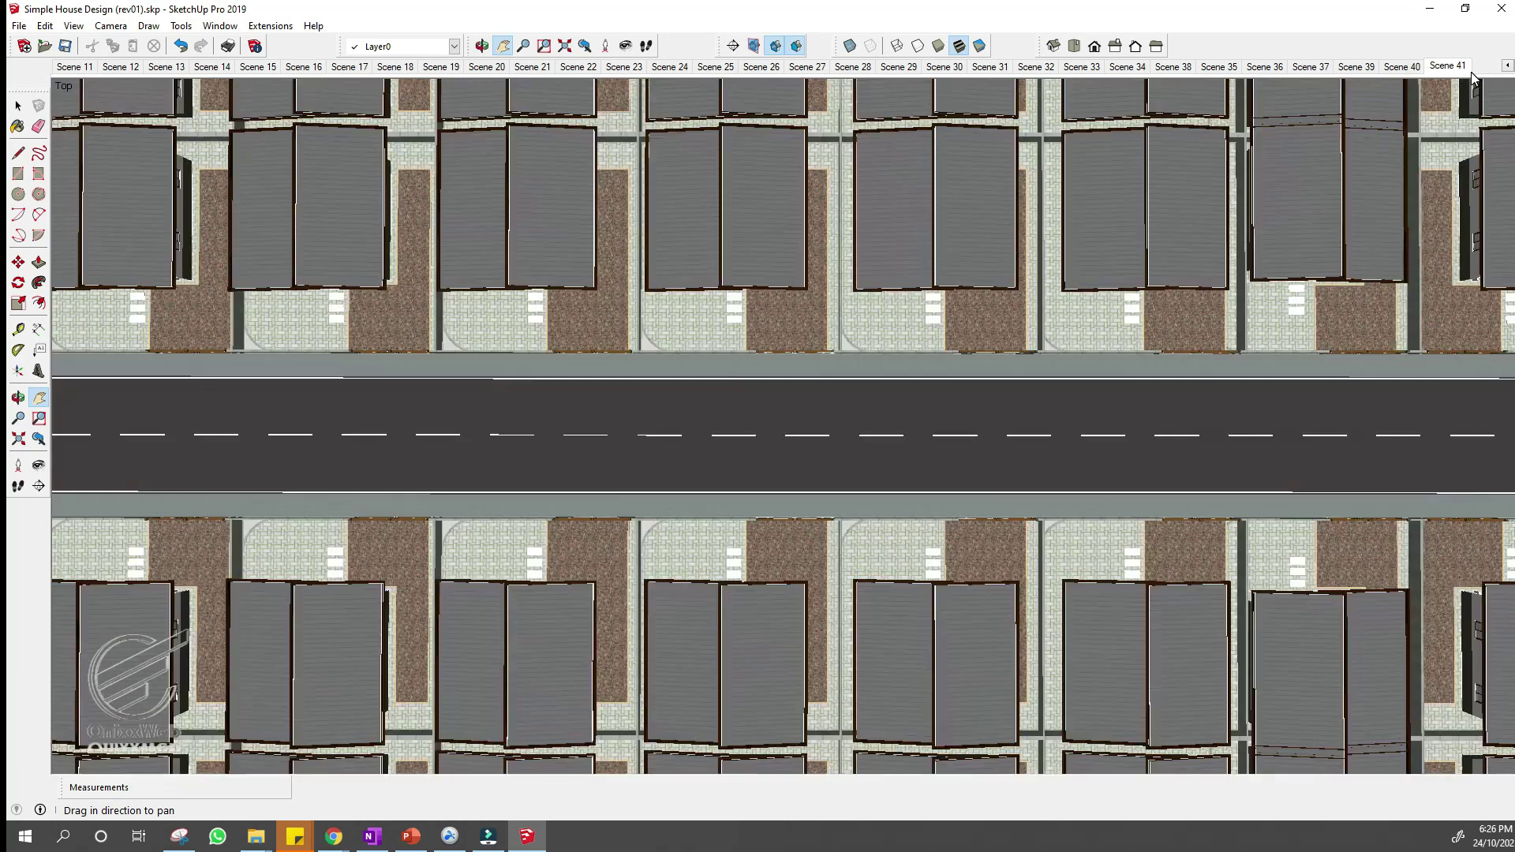
Add the next top view along the street after Scene 41, pan to the far-end junction, and add that view after Scene 42.
{"action": "right_click", "coordinate": [1449, 63]}
{"action": "left_click", "coordinate": [1458, 120]}
{"action": "left_click_drag", "start_coordinate": [309, 429], "coordinate": [1237, 439]}
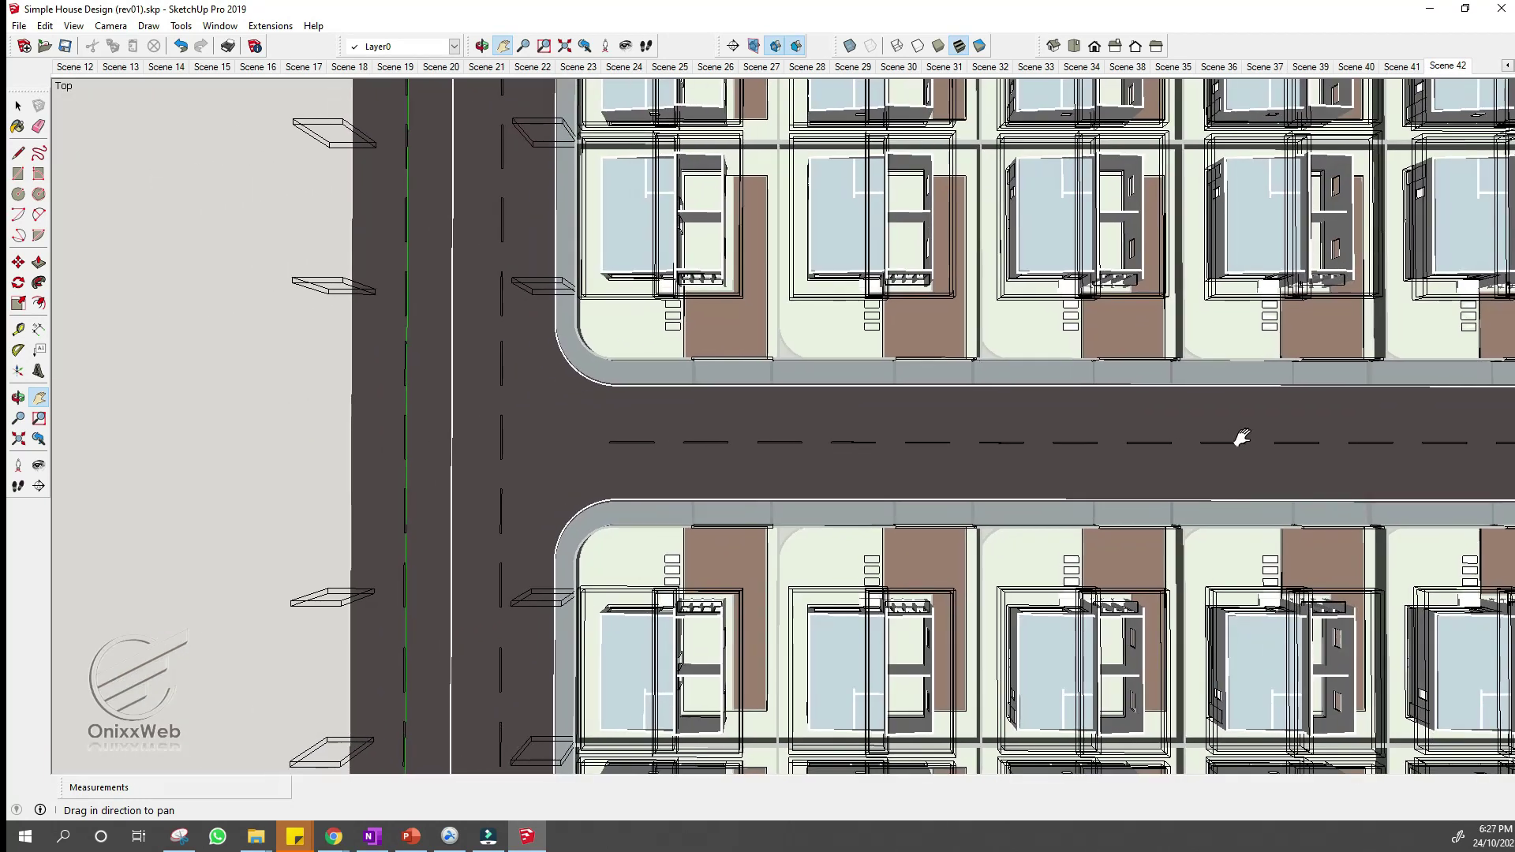
{"action": "right_click", "coordinate": [1448, 68]}
{"action": "left_click", "coordinate": [1456, 114]}
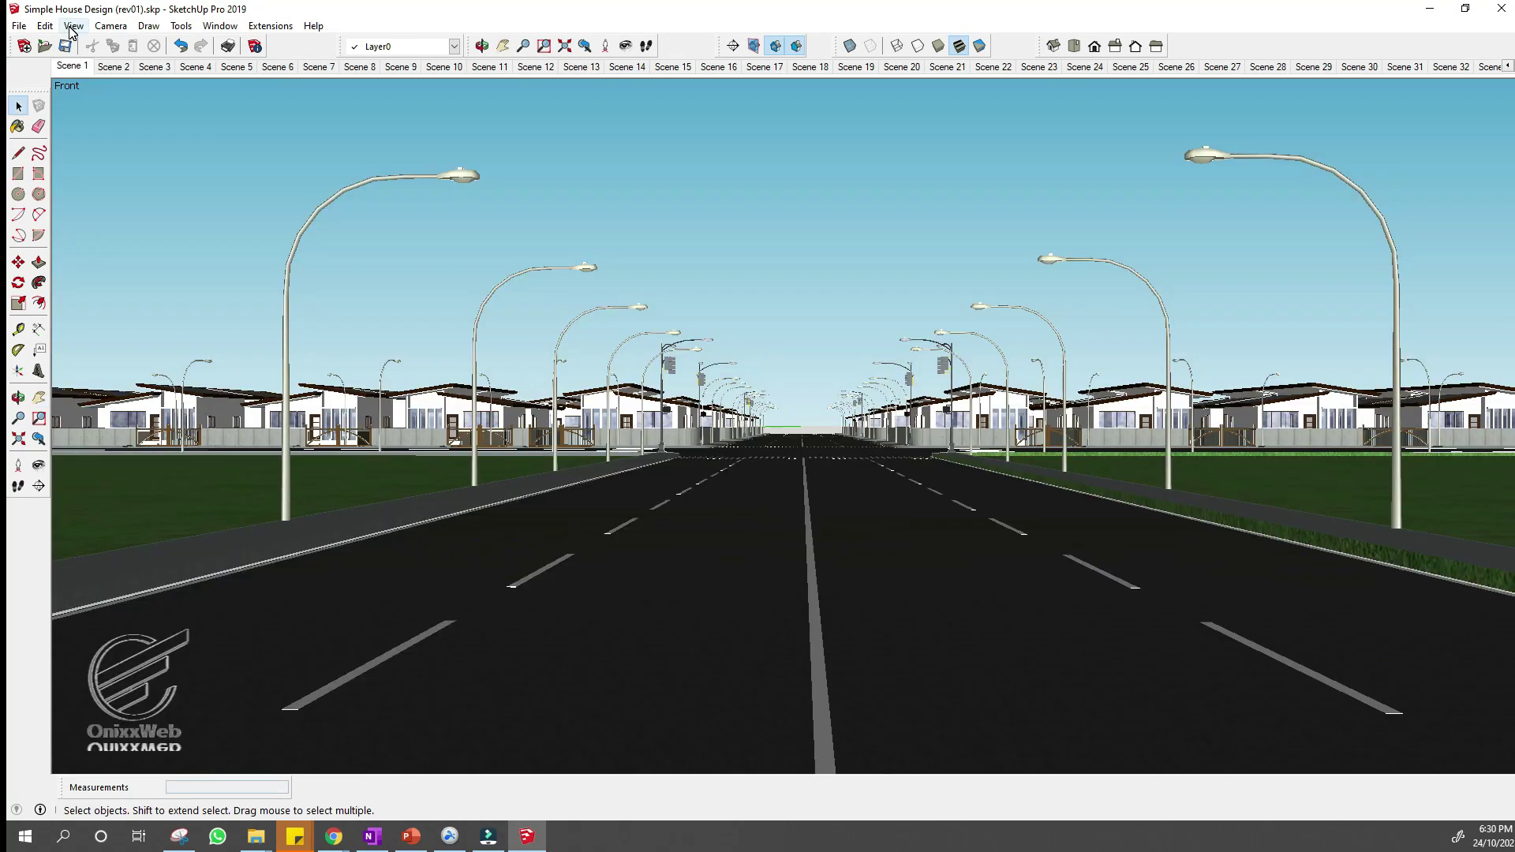
Play the scene animation from Scene 1 and play it again from Scene 18.
{"action": "left_click", "coordinate": [74, 25]}
{"action": "left_click", "coordinate": [112, 296]}
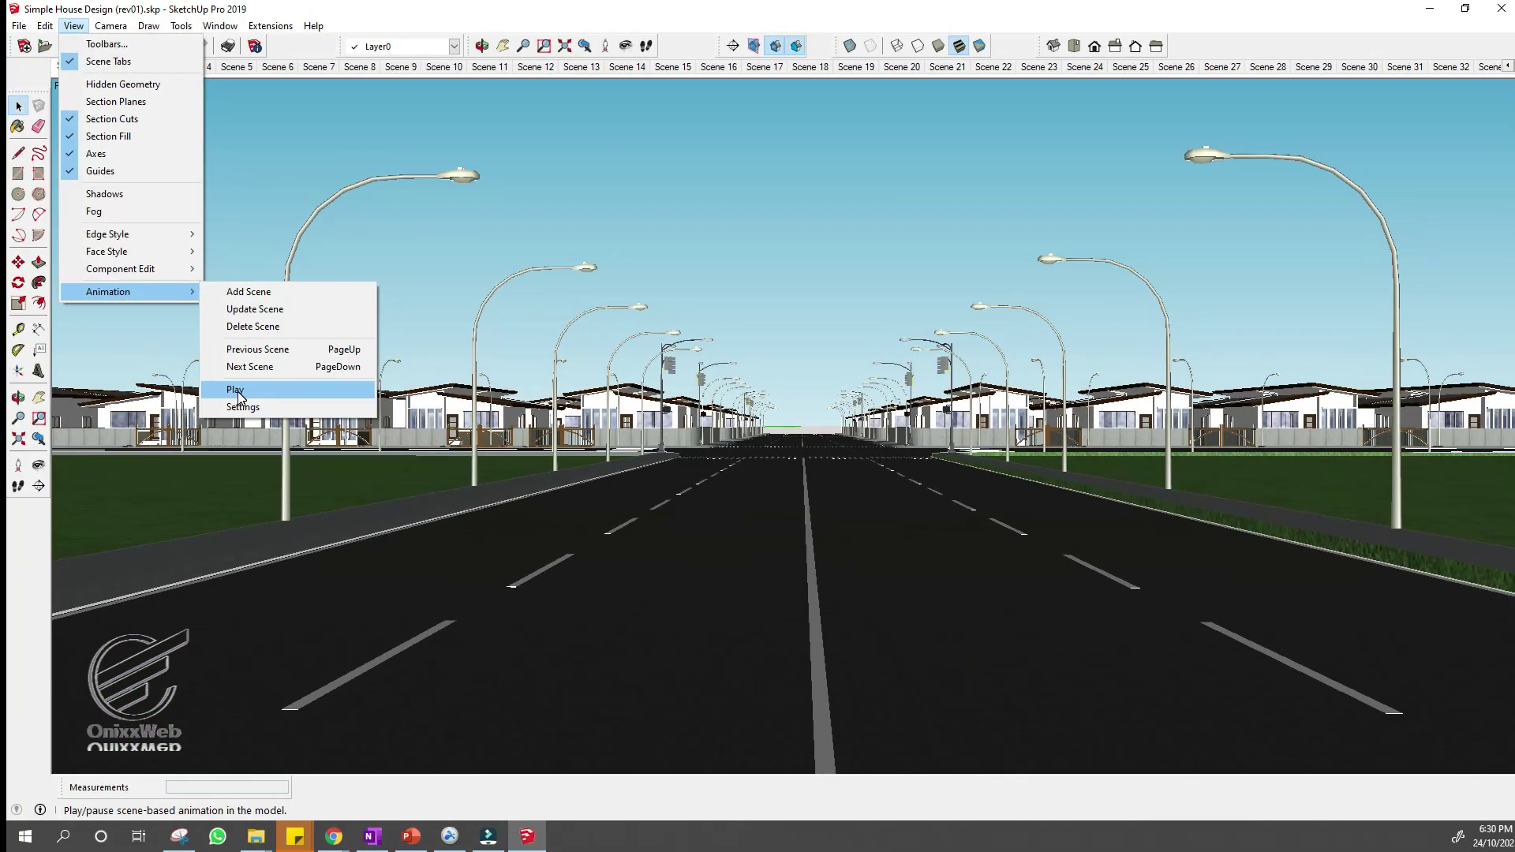
{"action": "left_click", "coordinate": [235, 390]}
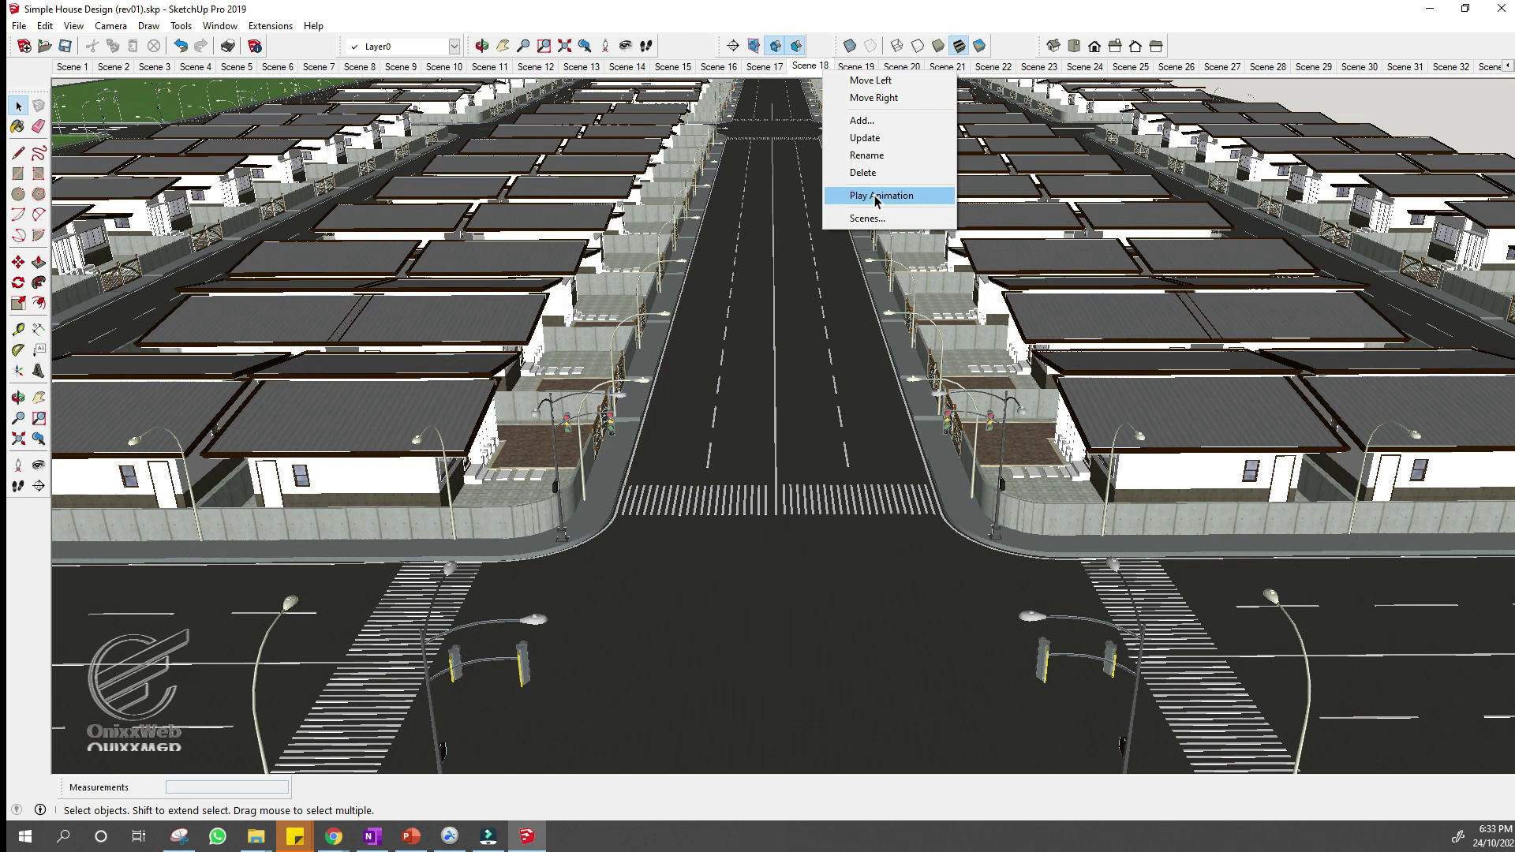
{"action": "left_click", "coordinate": [876, 196]}
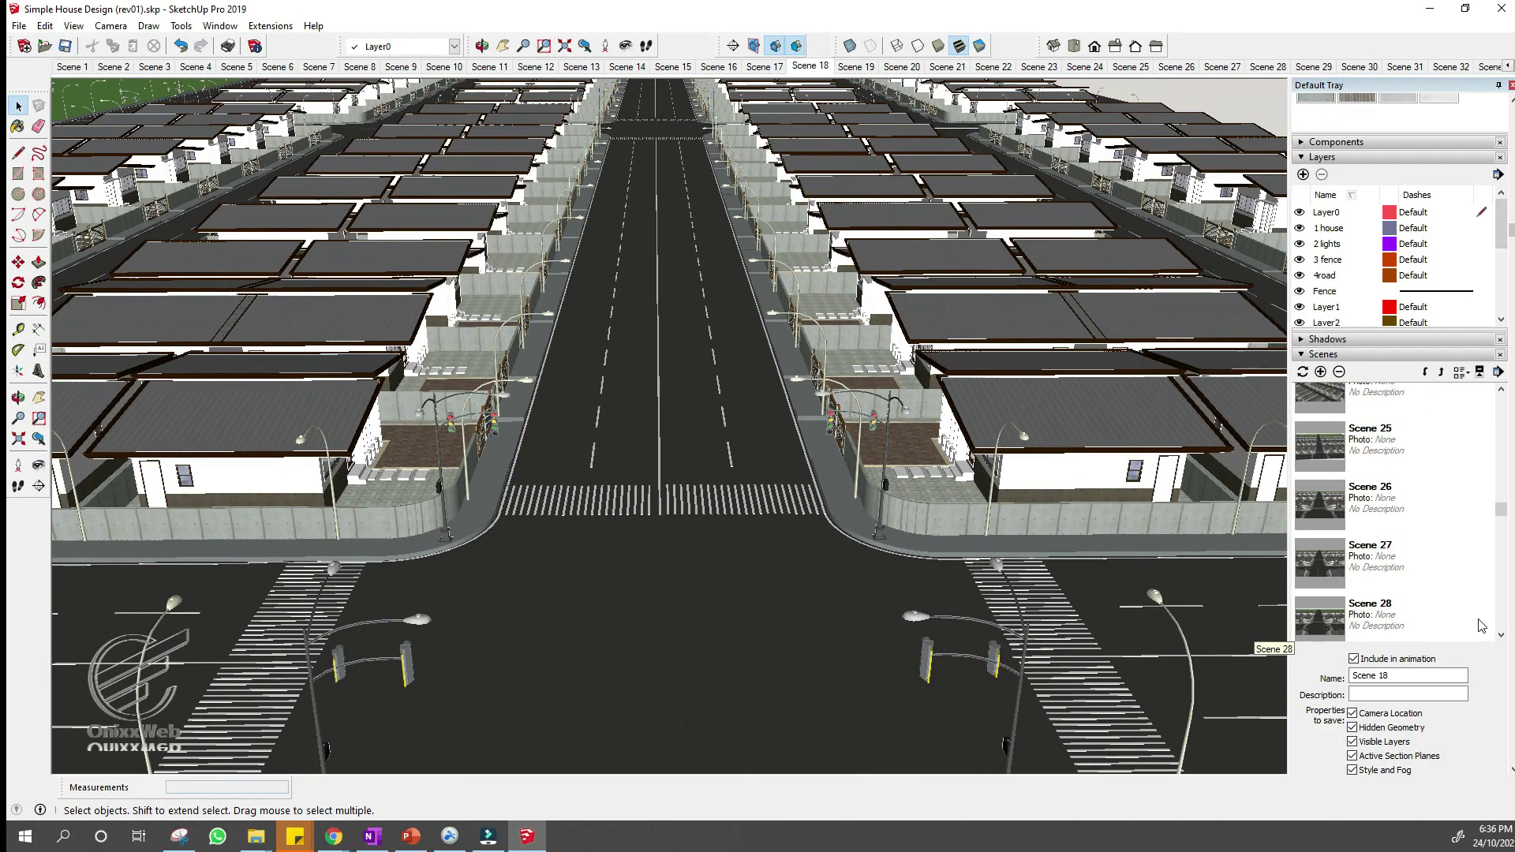
Rename Scene 18 as Aerial View.
{"action": "scroll", "coordinate": [1477, 622], "scroll_direction": "up", "scroll_amount": 5}
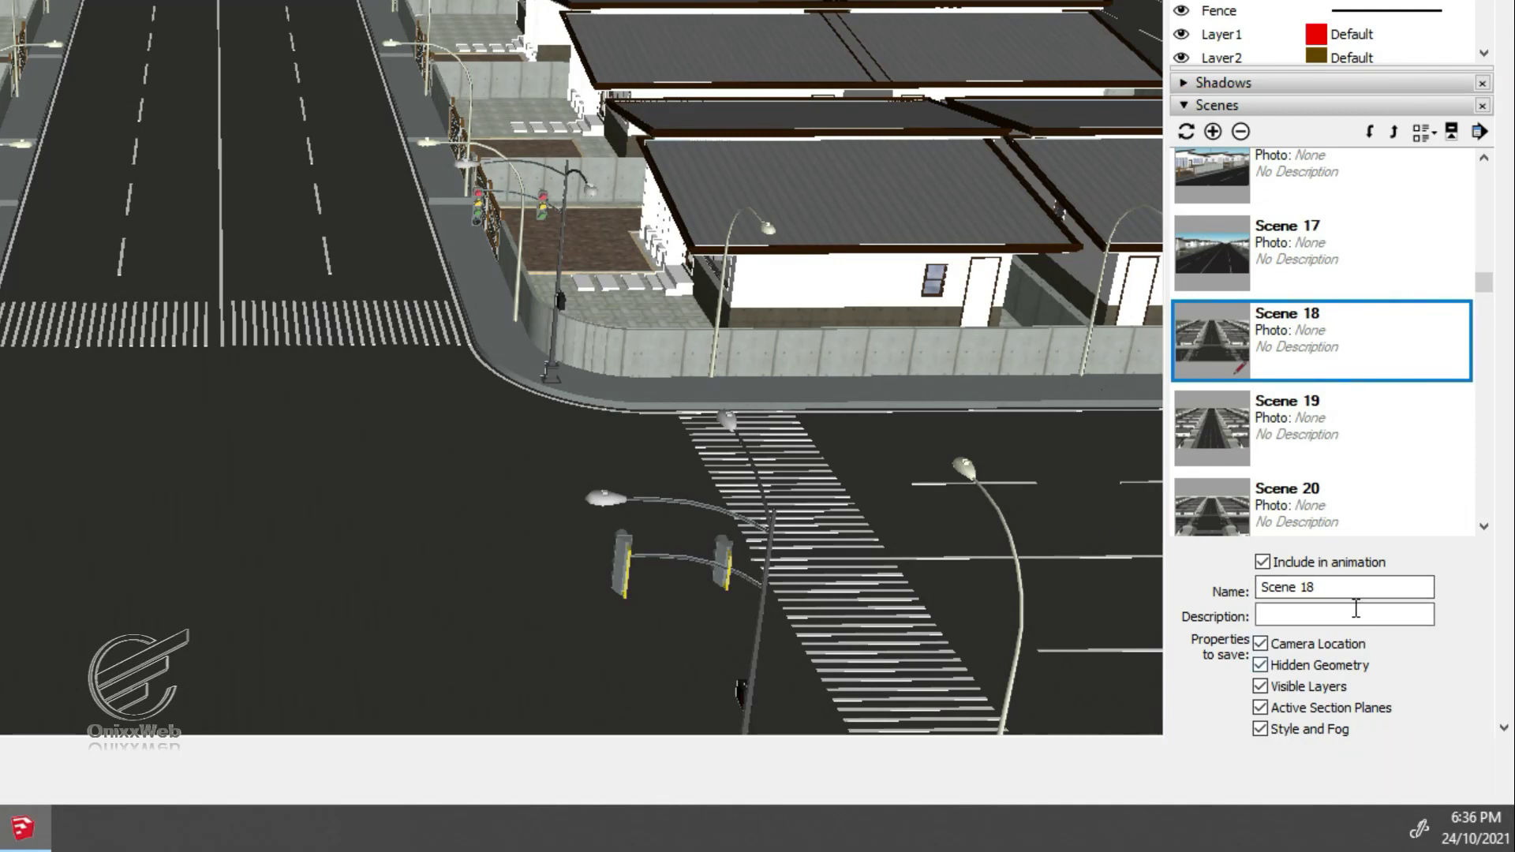
{"action": "triple_click", "coordinate": [1346, 594]}
{"action": "type", "text": "Aerial View"}
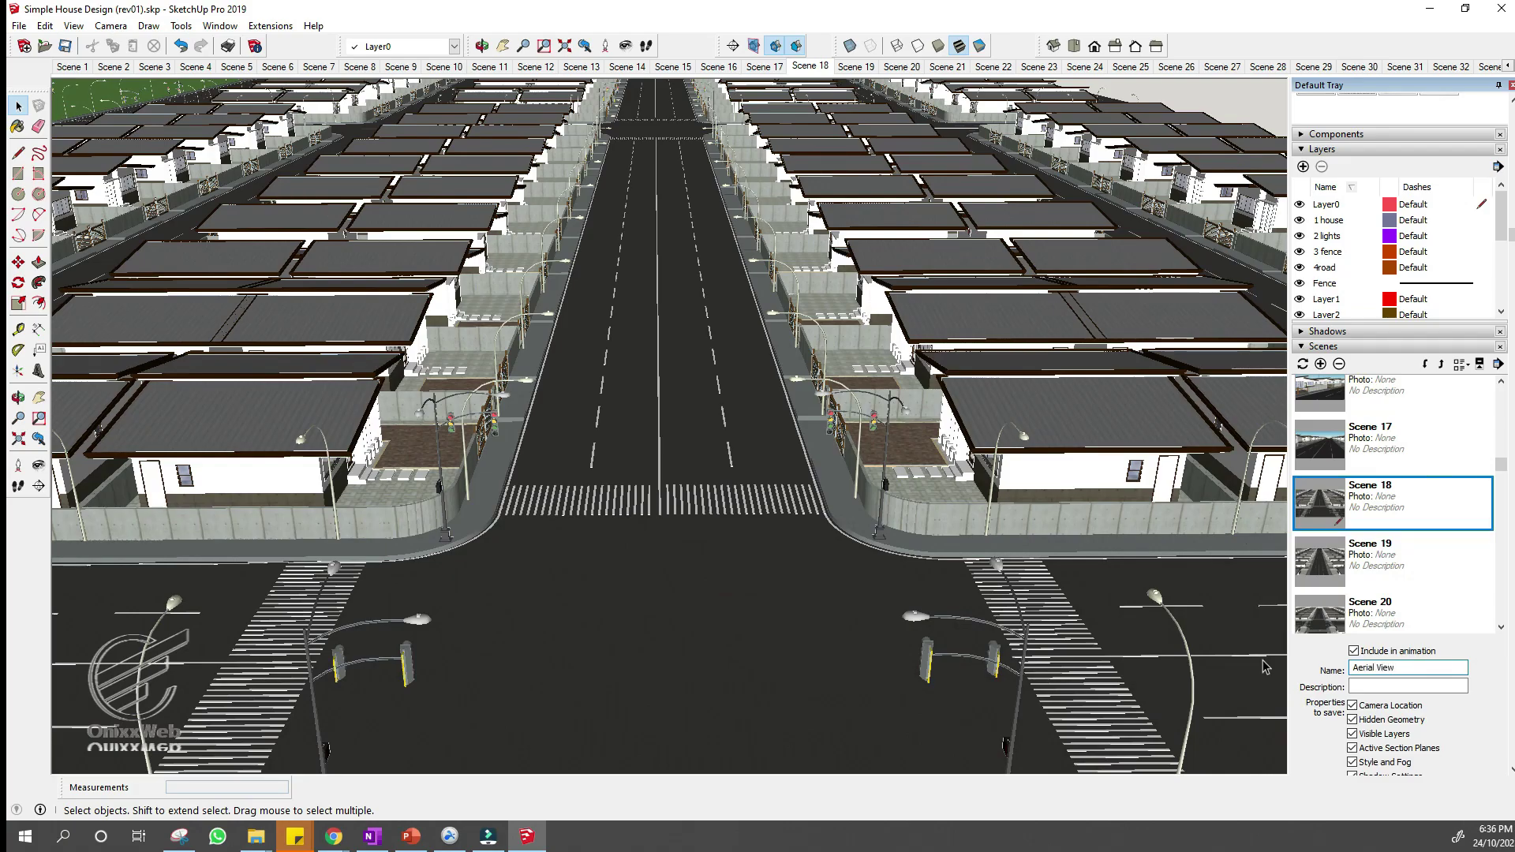
{"action": "left_click", "coordinate": [1511, 691]}
{"action": "left_click", "coordinate": [1430, 678]}
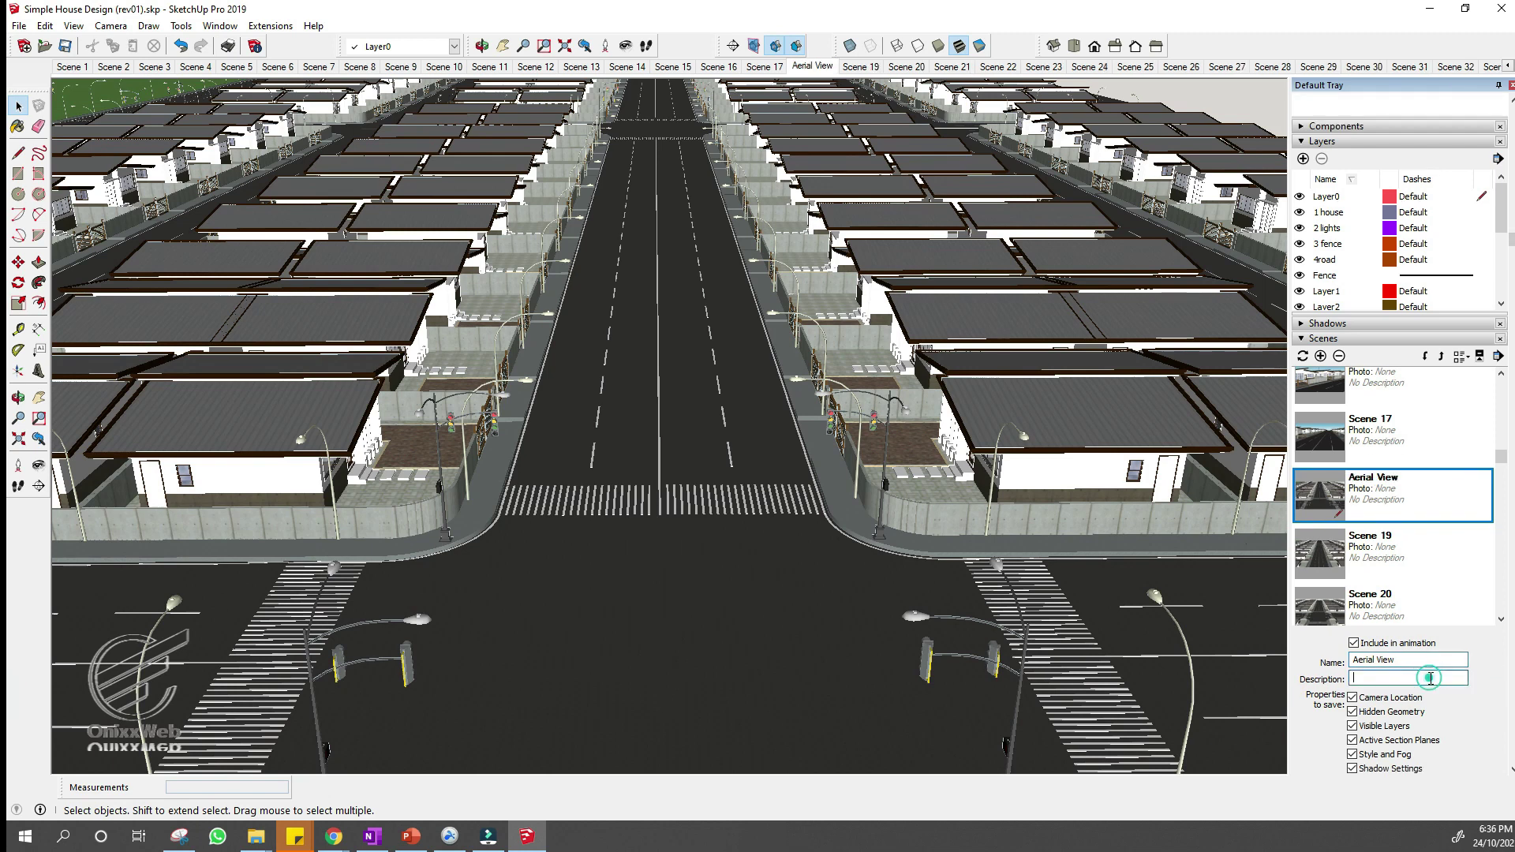
{"action": "left_click", "coordinate": [1512, 670]}
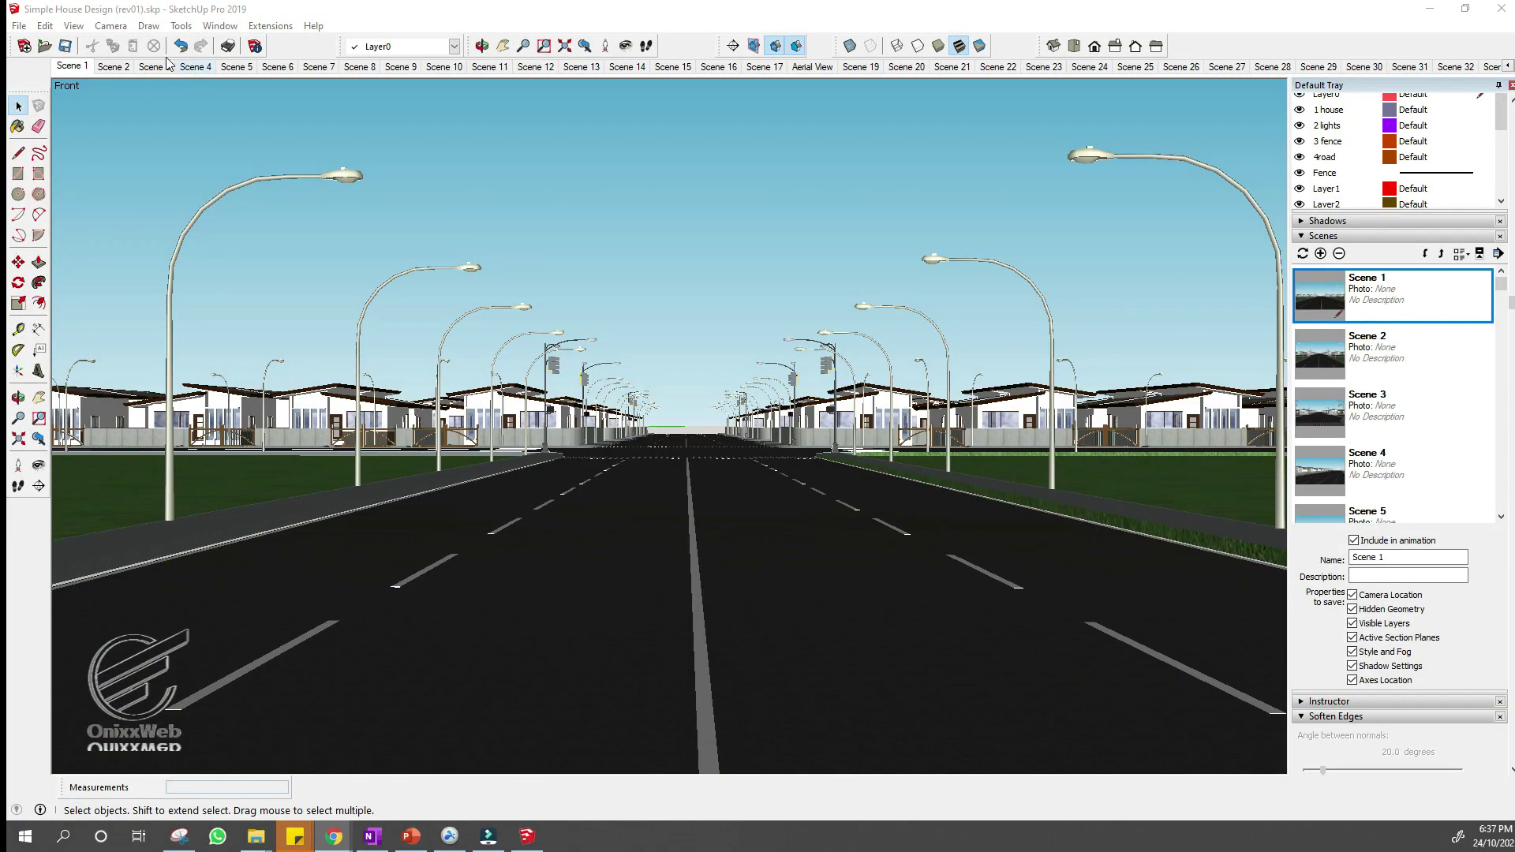
Set the animation's scene transitions to 5 seconds and open the model's unit settings.
{"action": "left_click", "coordinate": [73, 26]}
{"action": "mouse_move", "coordinate": [139, 291]}
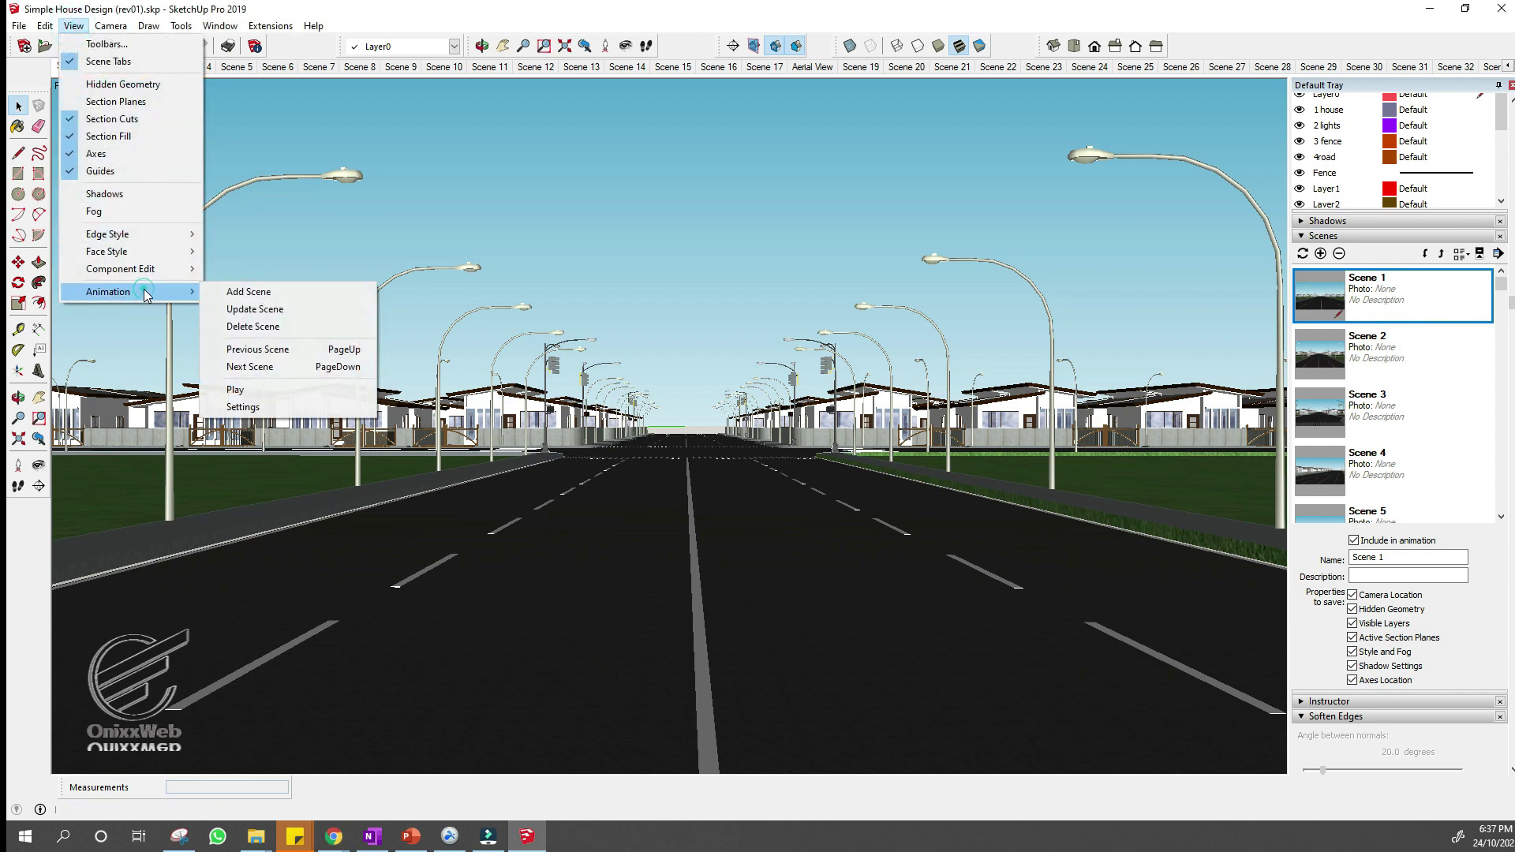
{"action": "left_click", "coordinate": [256, 408]}
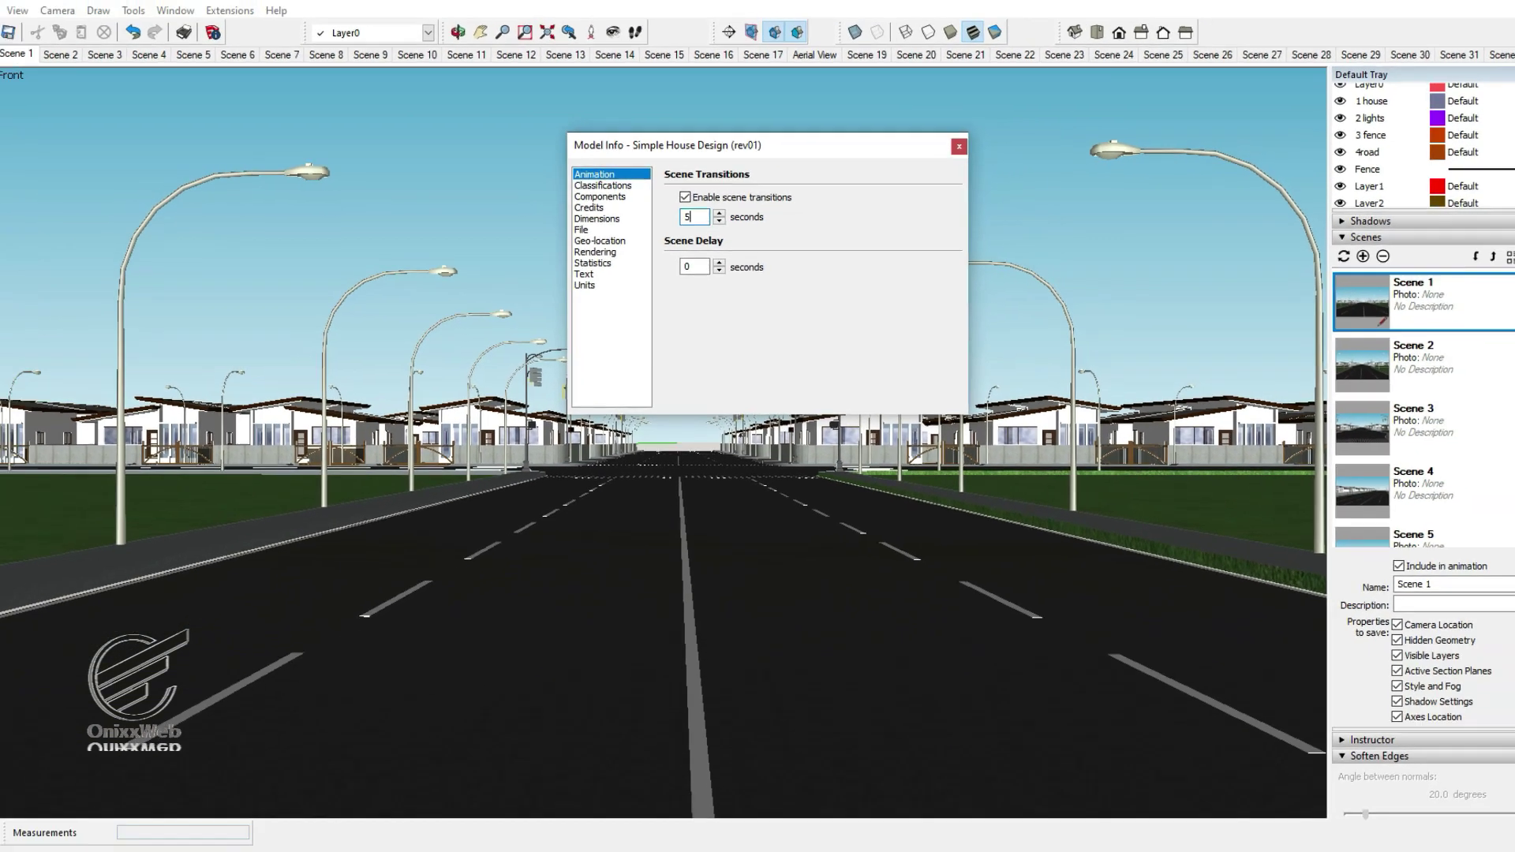
{"action": "left_click", "coordinate": [704, 286]}
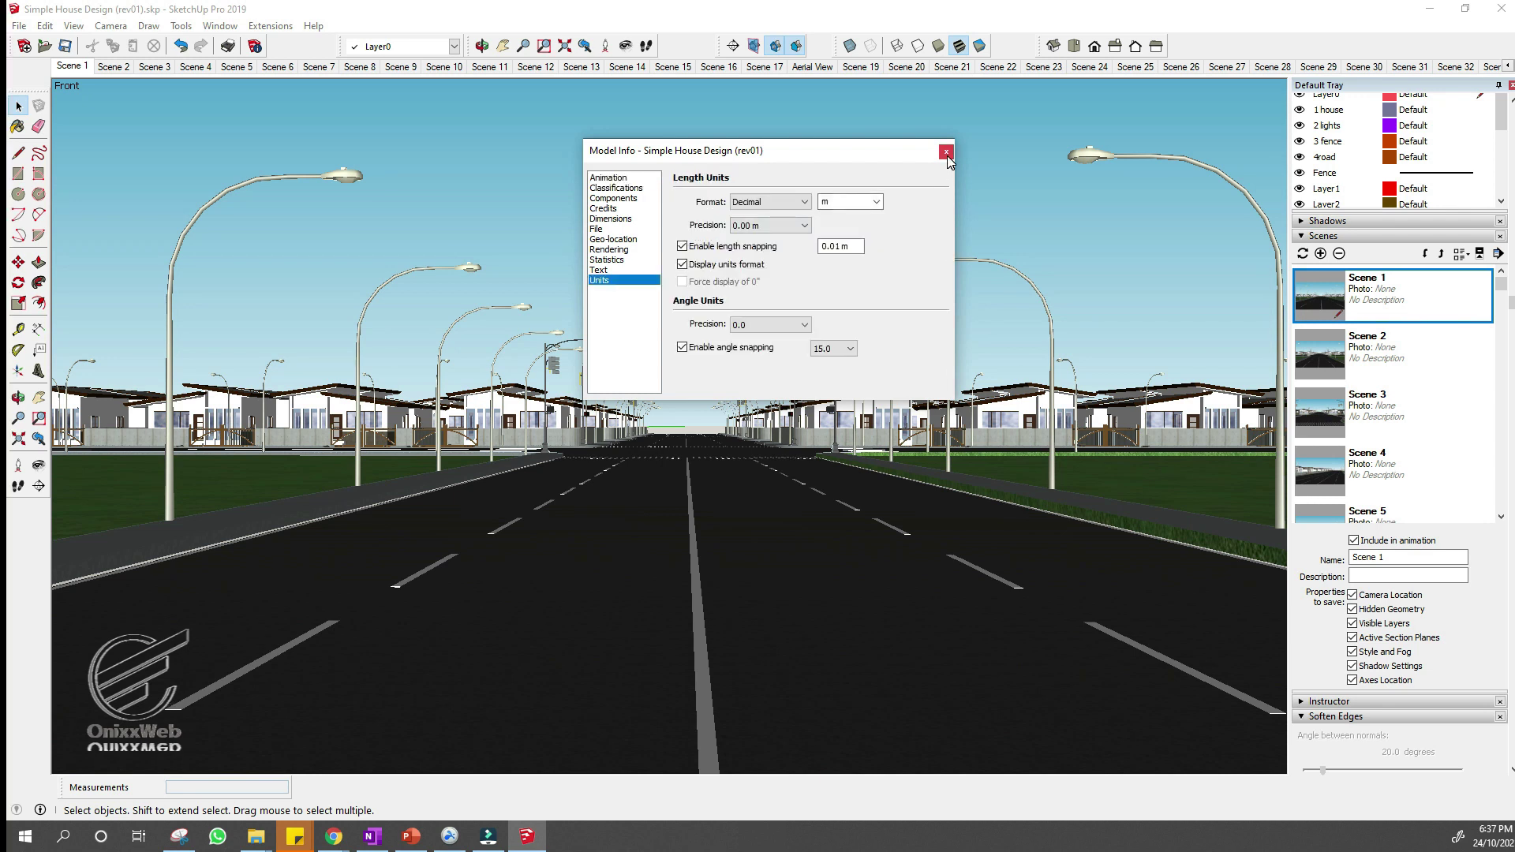
Close the model settings and start exporting the scene animation as a video.
{"action": "left_click", "coordinate": [946, 153]}
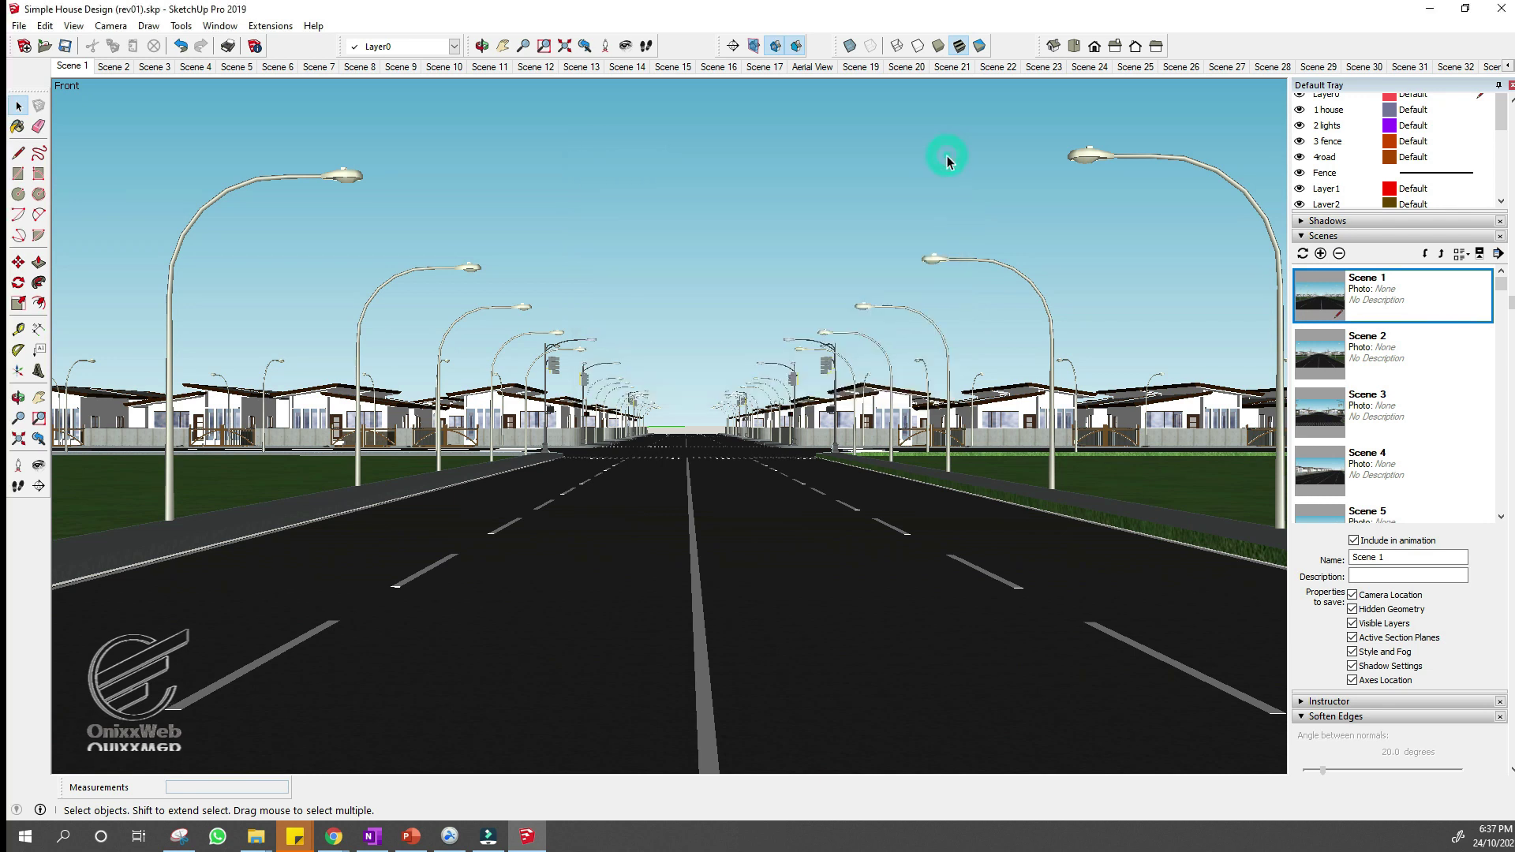
{"action": "left_click", "coordinate": [19, 26]}
{"action": "key", "text": "Escape"}
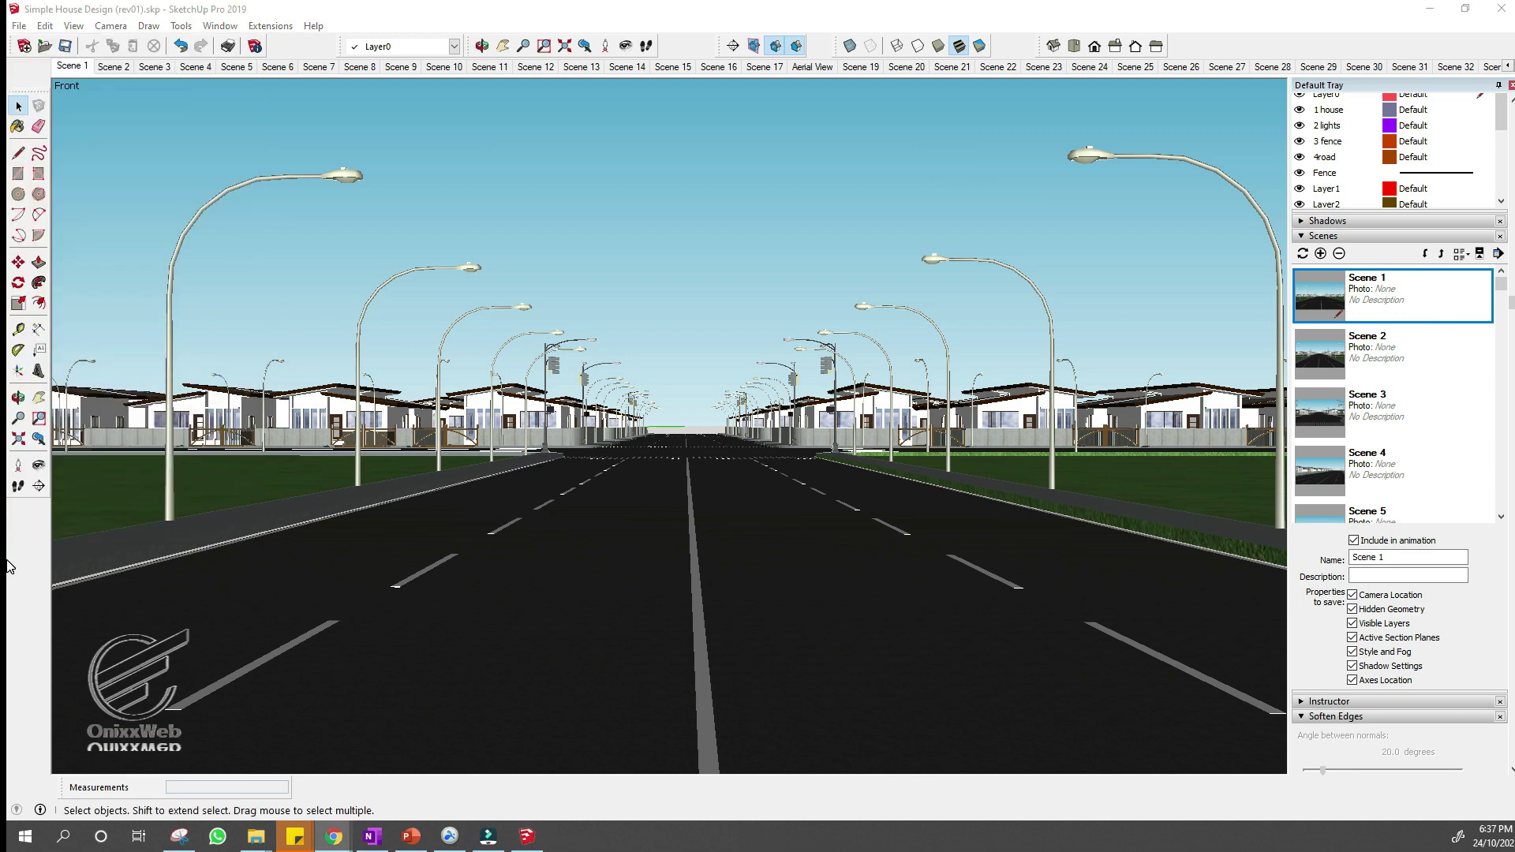
{"action": "left_click", "coordinate": [19, 26]}
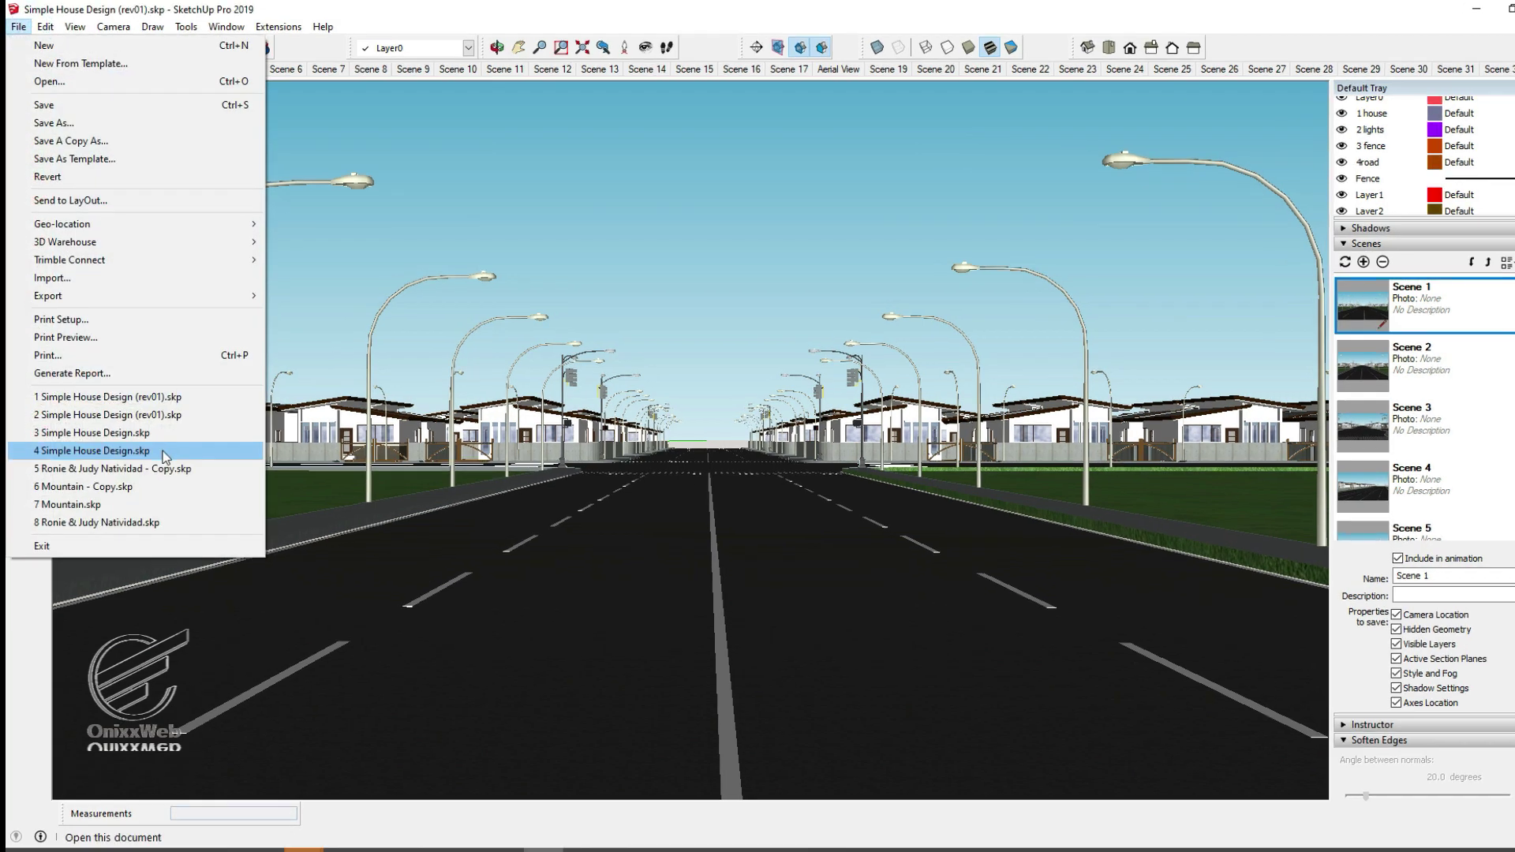
{"action": "mouse_move", "coordinate": [100, 293]}
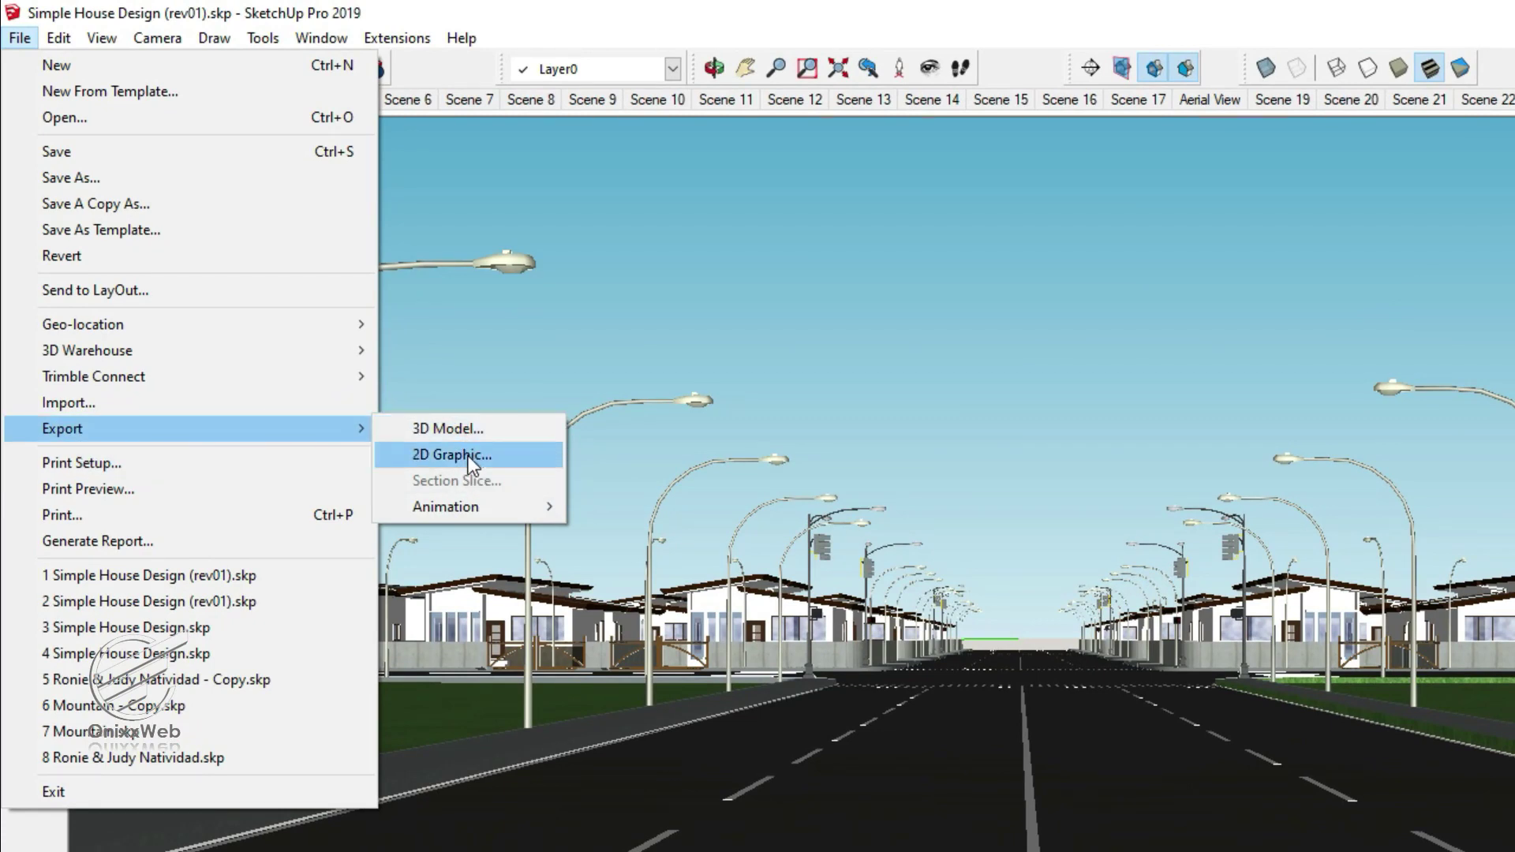
{"action": "mouse_move", "coordinate": [467, 509]}
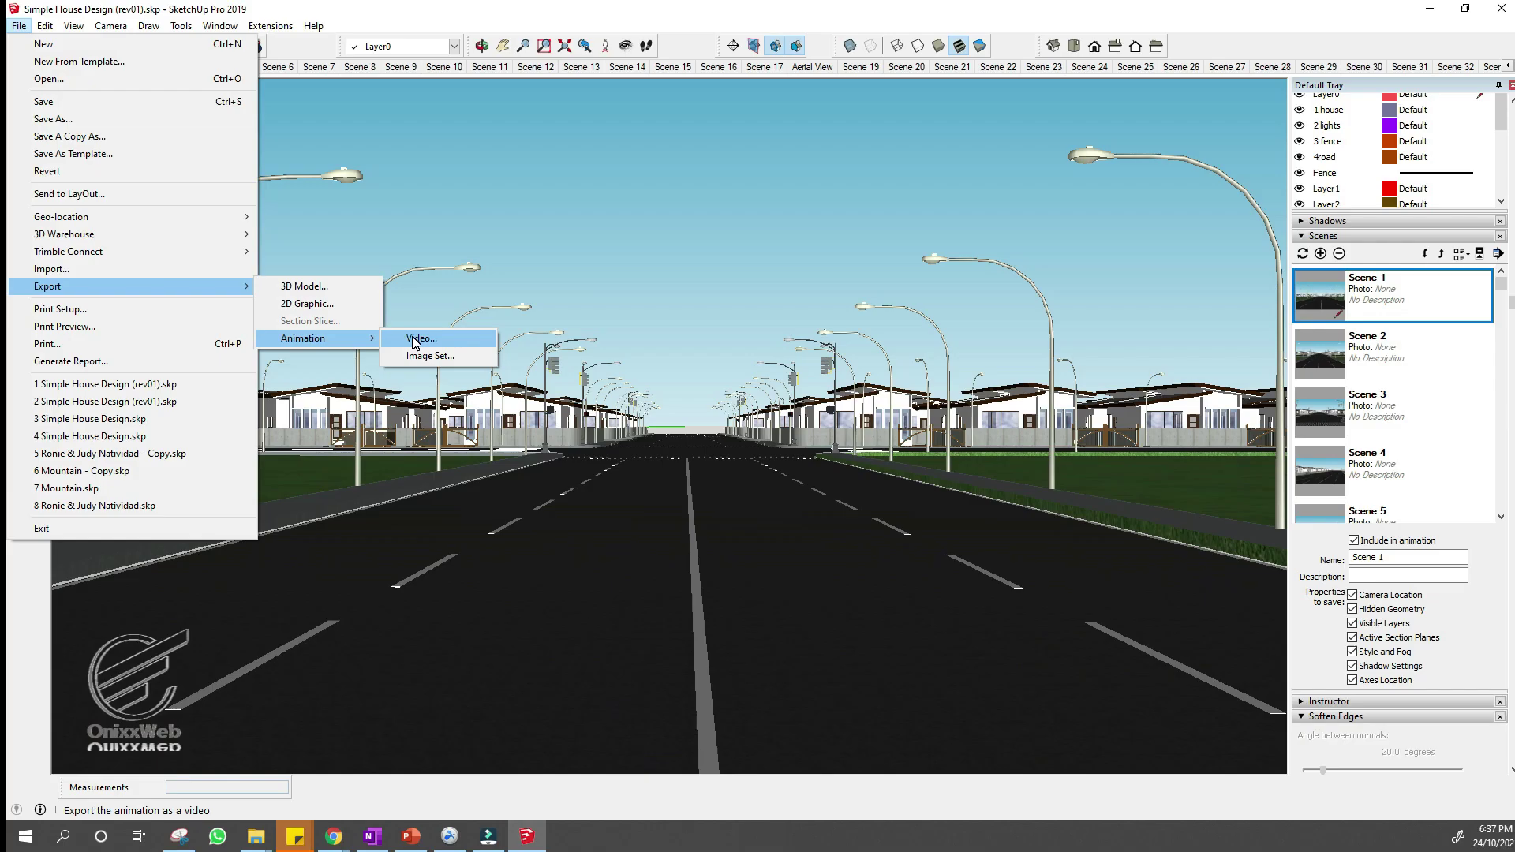
{"action": "left_click", "coordinate": [610, 504]}
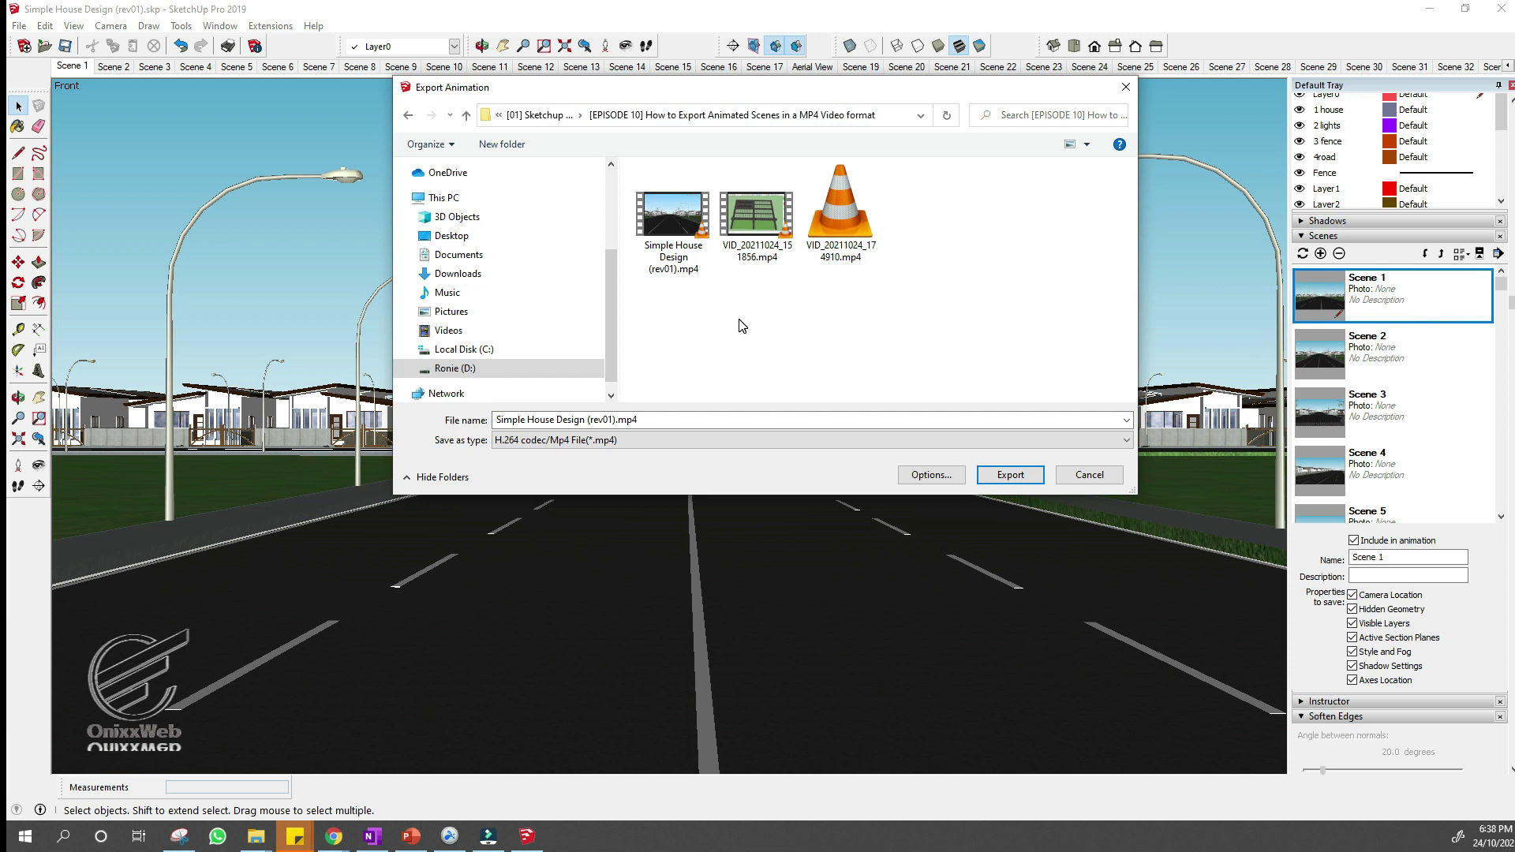
Name the exported video Subdivision Land and keep H.264 codec/Mp4 as its file type.
{"action": "left_click", "coordinate": [607, 420]}
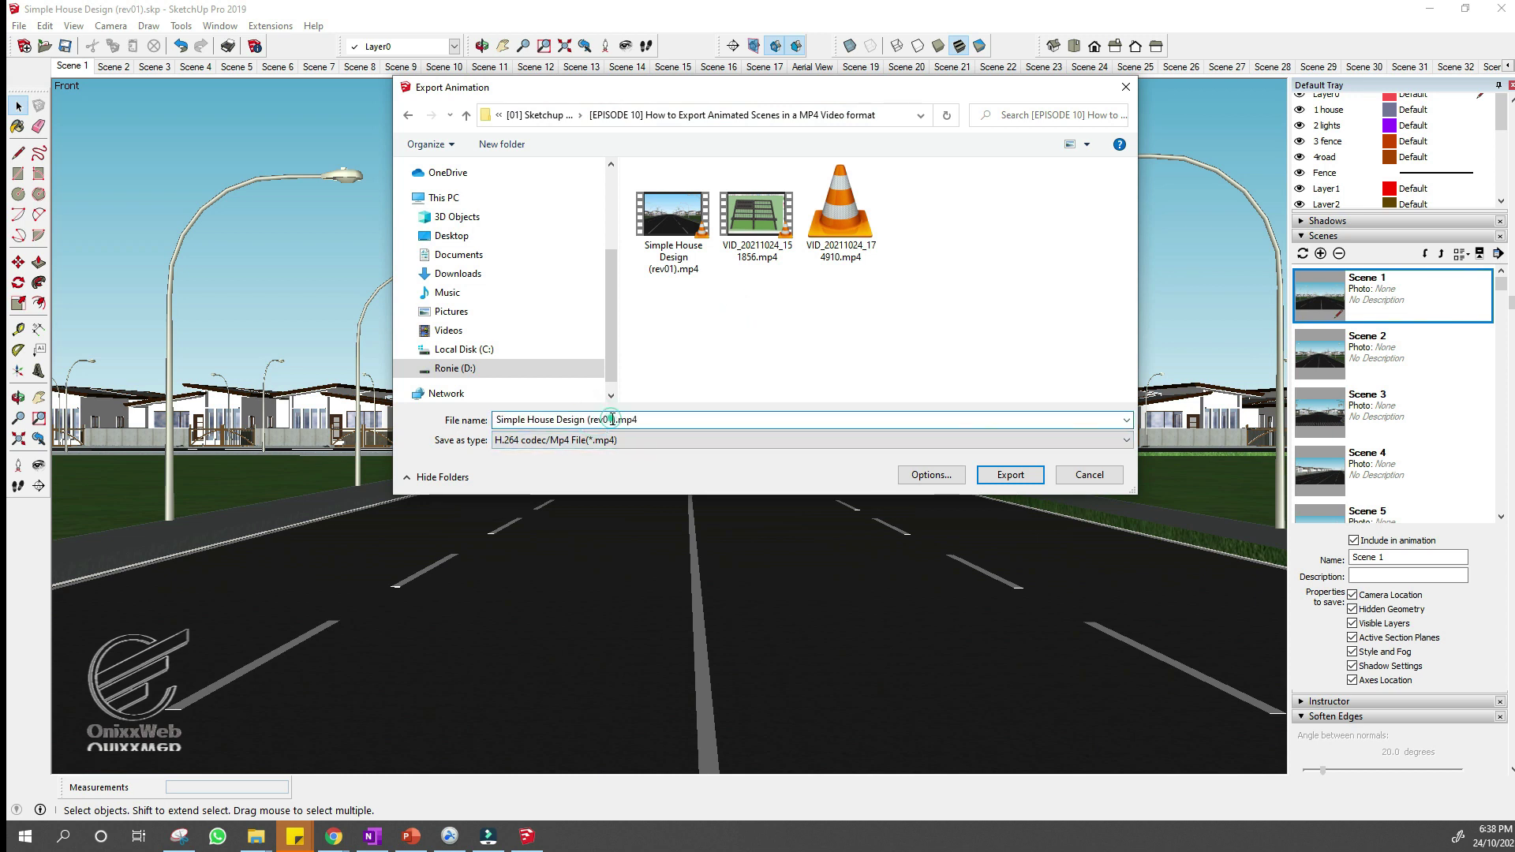
{"action": "type", "text": "Subdivision"}
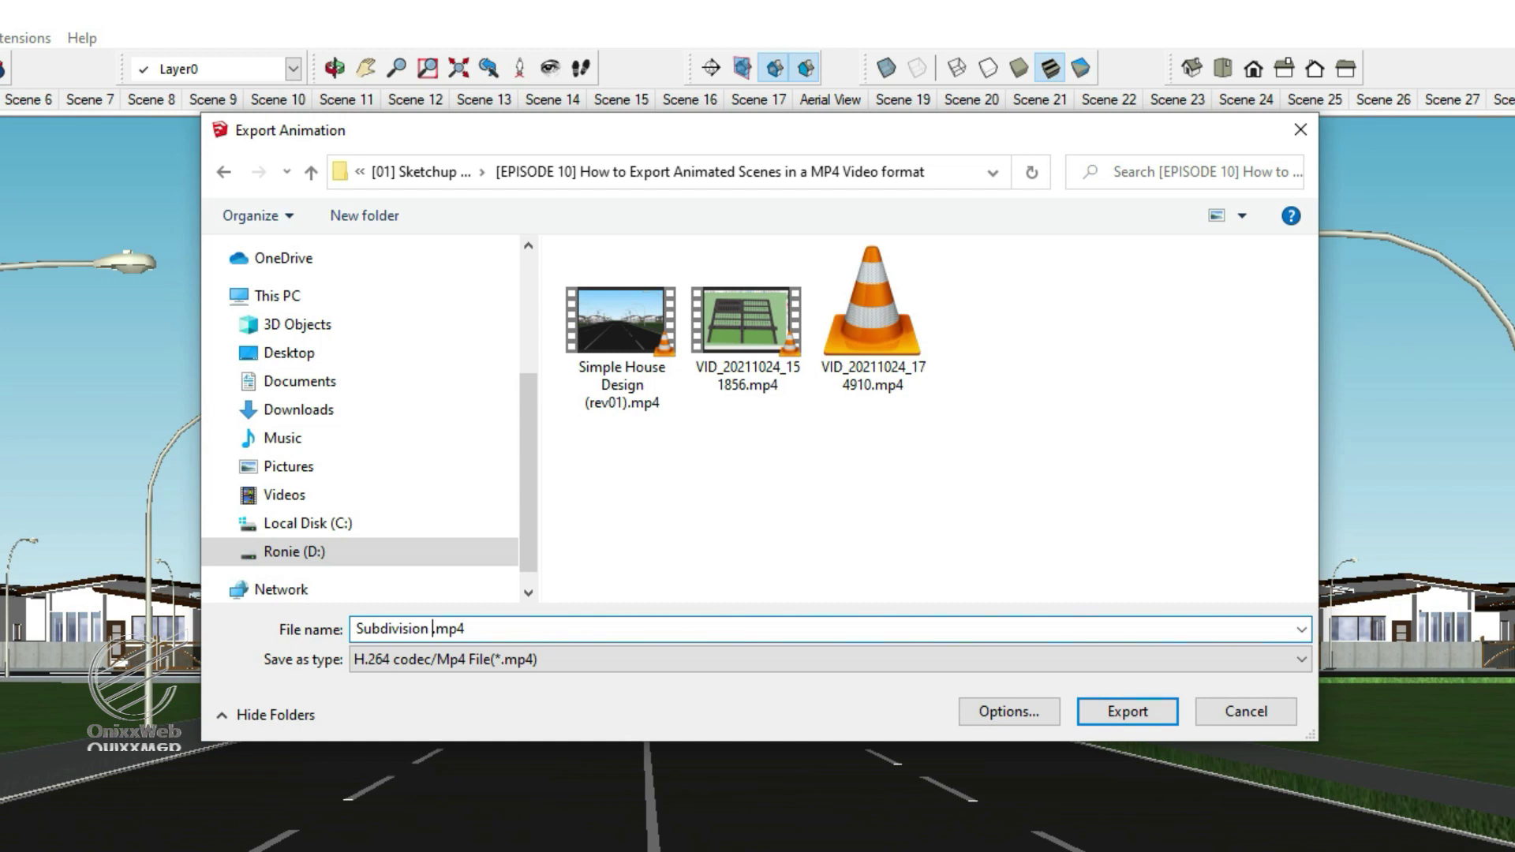
{"action": "type", "text": "Land"}
{"action": "left_click", "coordinate": [822, 662]}
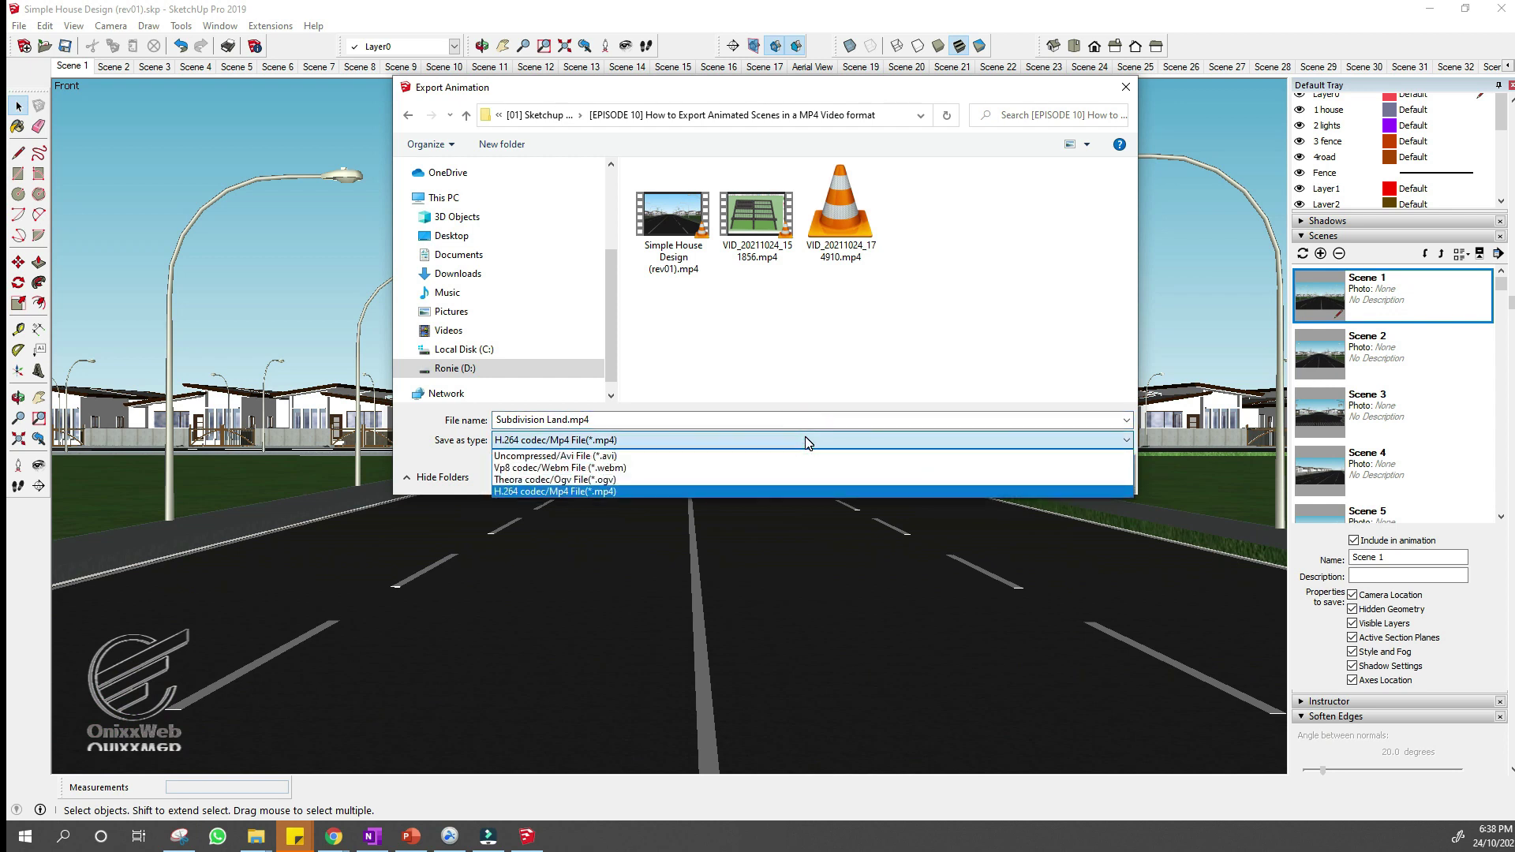
{"action": "left_click", "coordinate": [609, 491]}
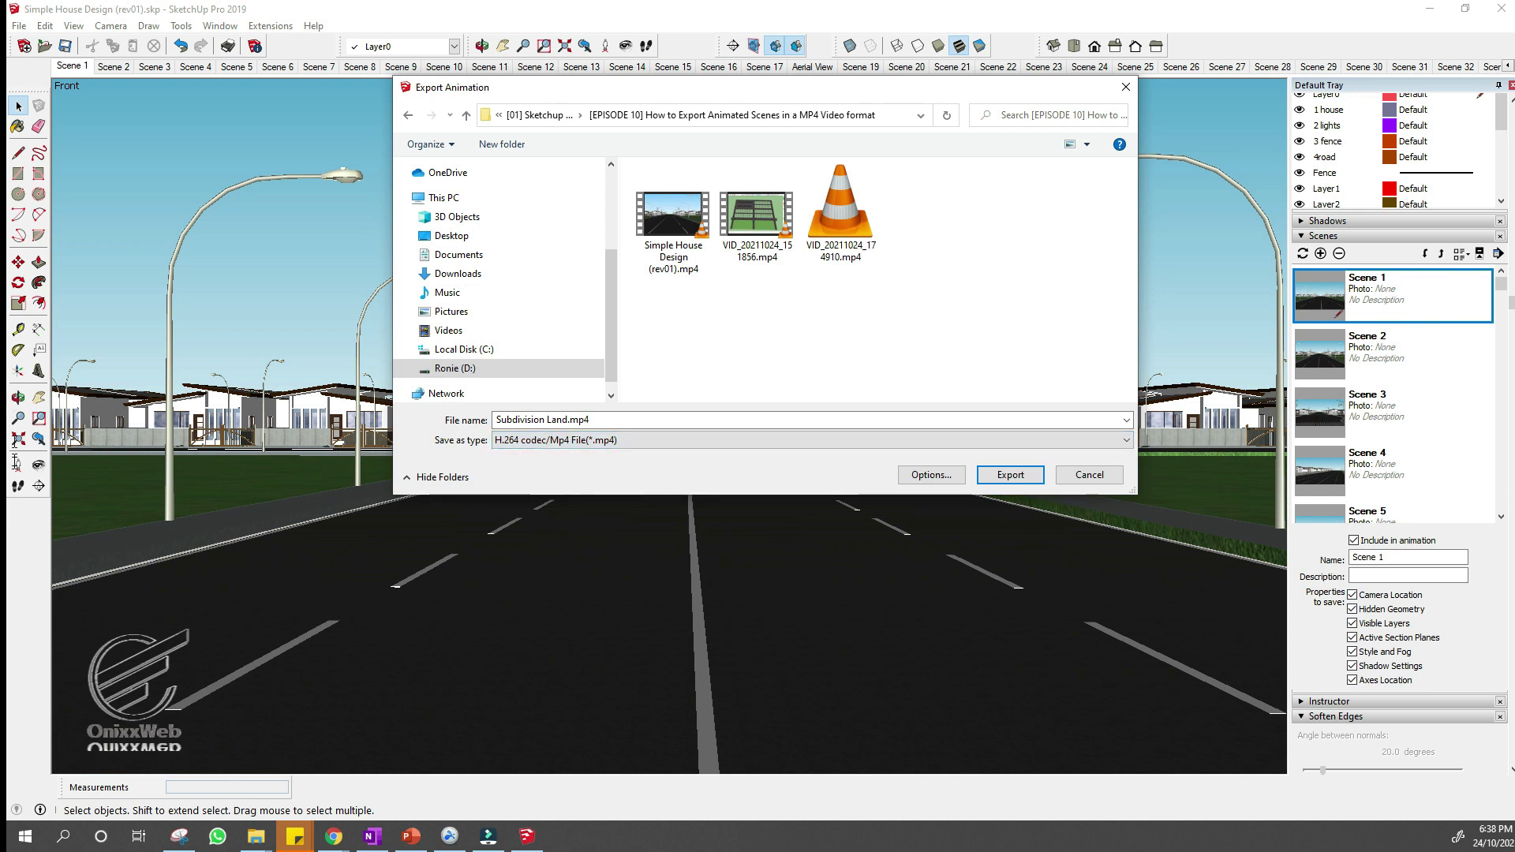
Confirm the export options with 1080p Full HD resolution, 24 frames/second and anti-alias rendering, and export the animation.
{"action": "left_click", "coordinate": [952, 478]}
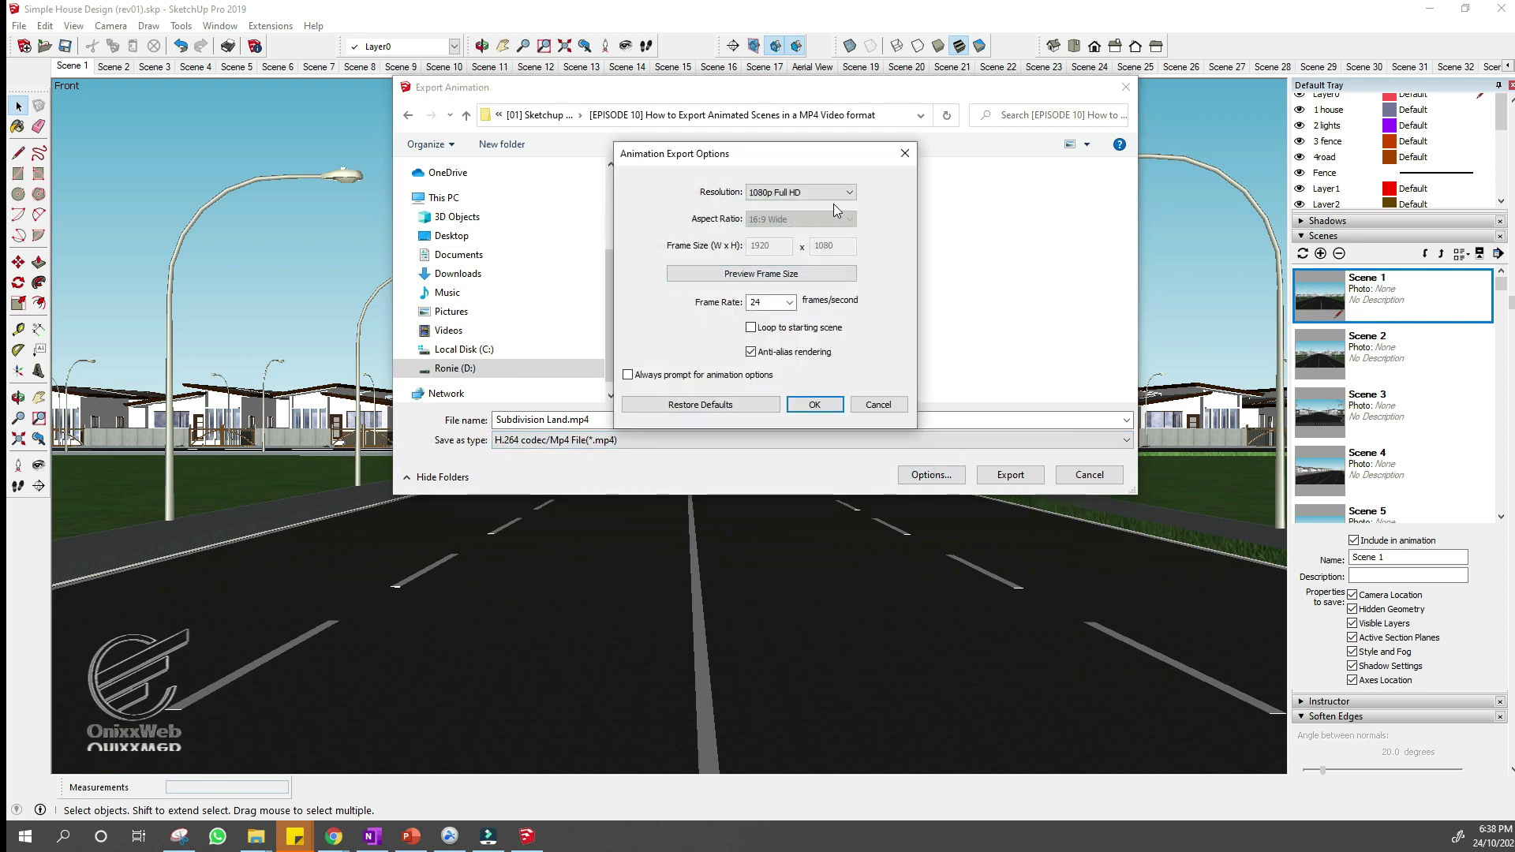
{"action": "left_click", "coordinate": [835, 194]}
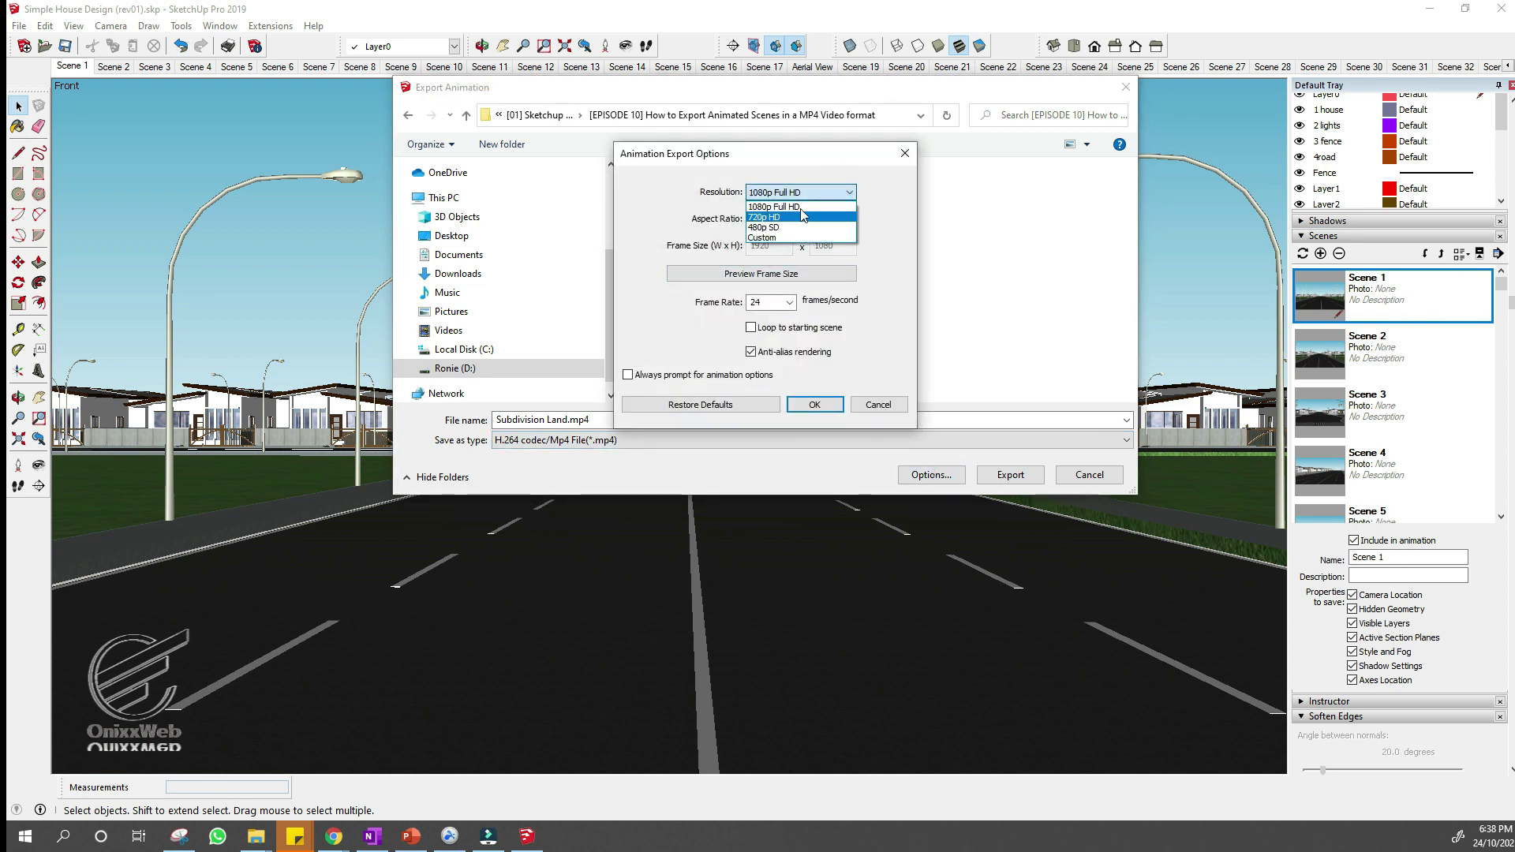
{"action": "left_click", "coordinate": [789, 302]}
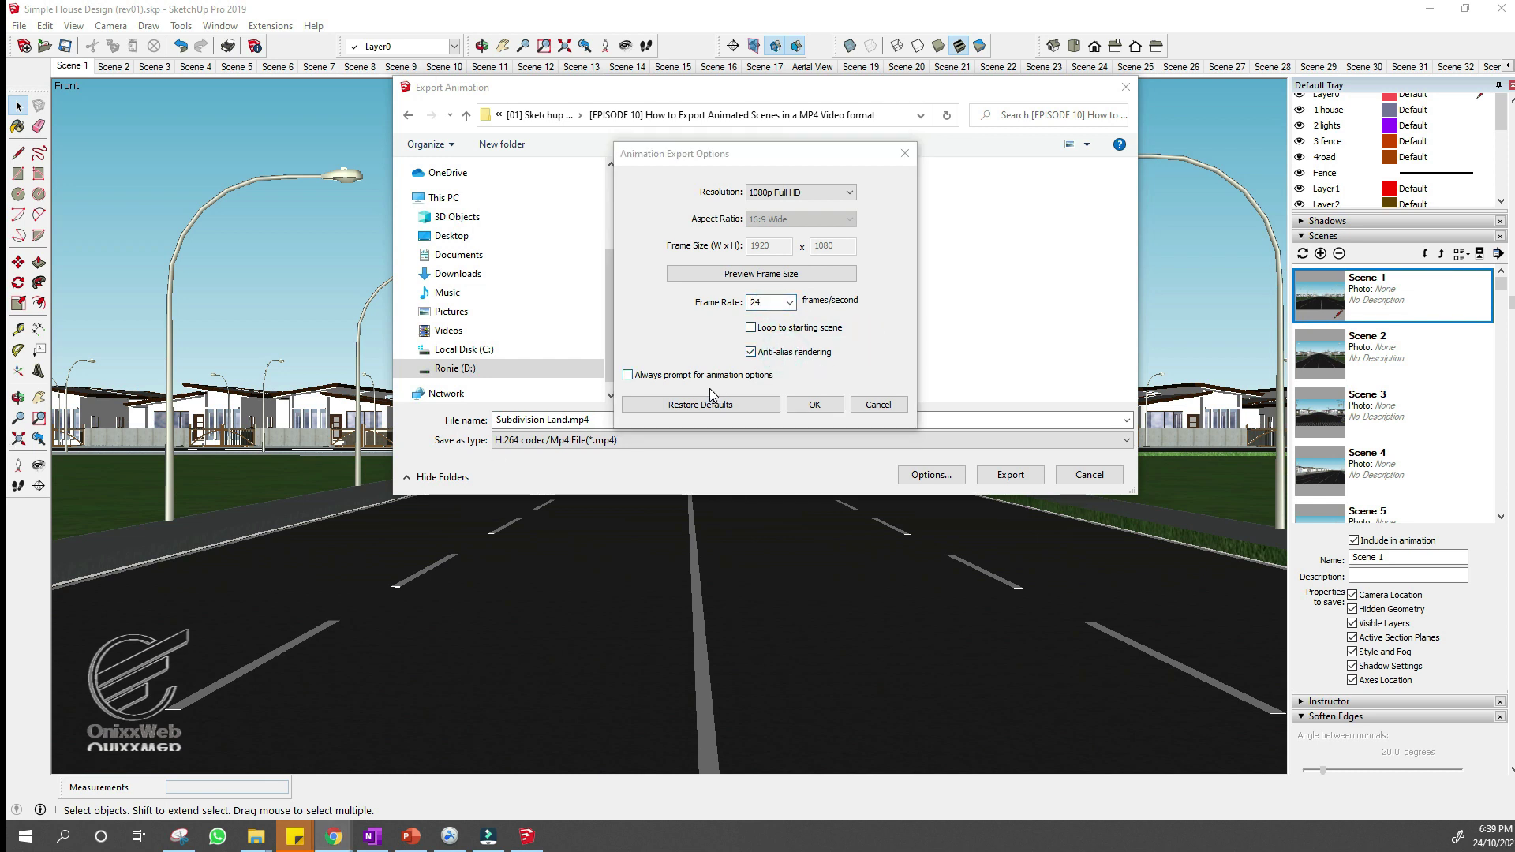
{"action": "left_click", "coordinate": [813, 405]}
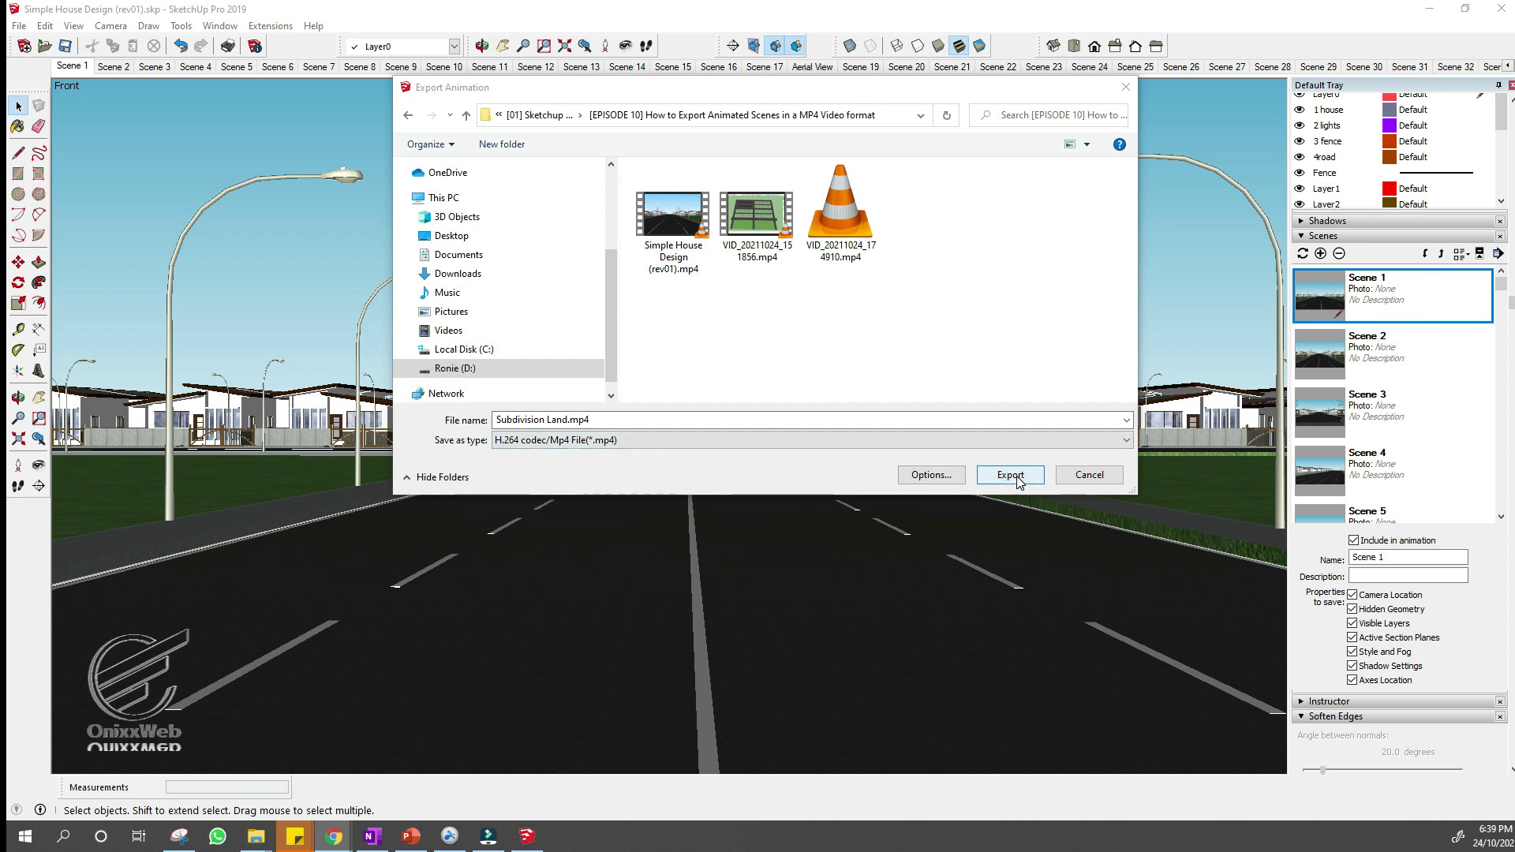
{"action": "left_click", "coordinate": [1014, 477]}
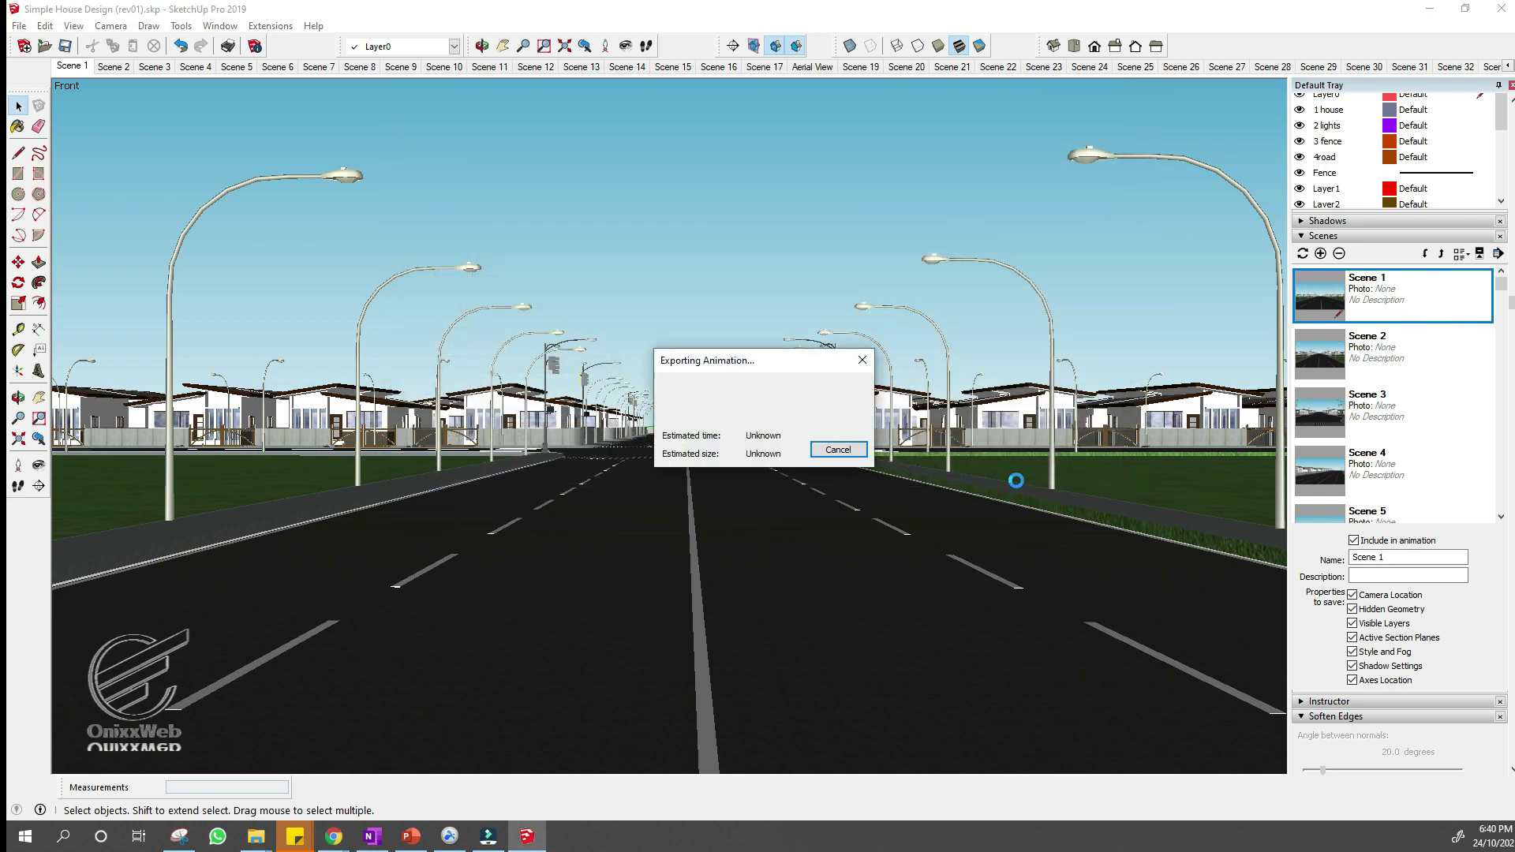